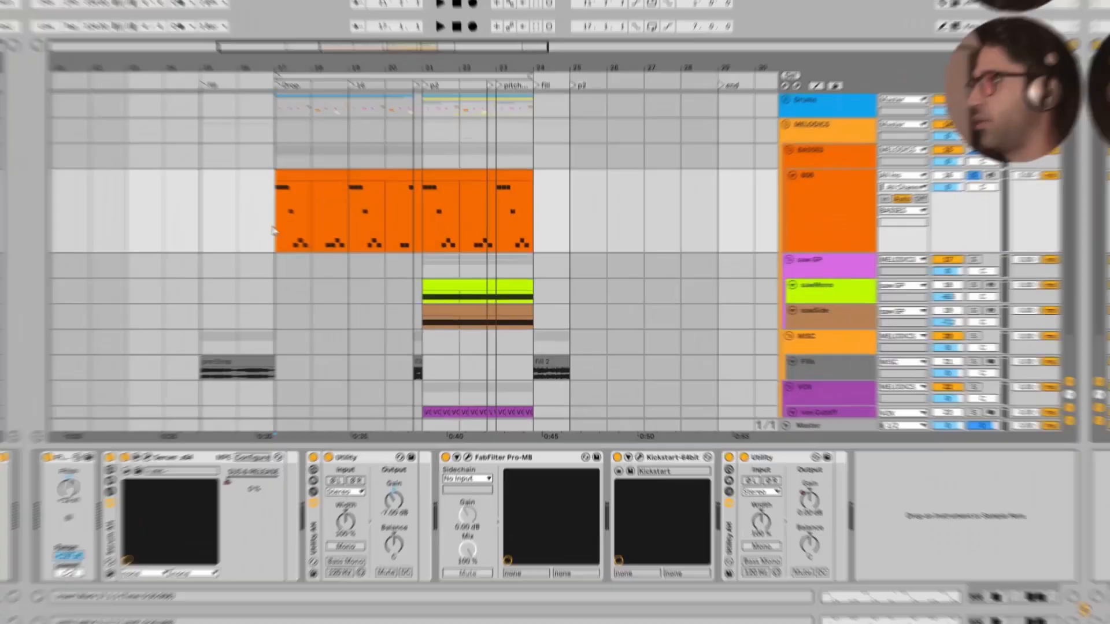
Step: Play the 808 track and examine the analog wavetable choice of Serum's oscillator A
{"action": "key", "text": "space"}
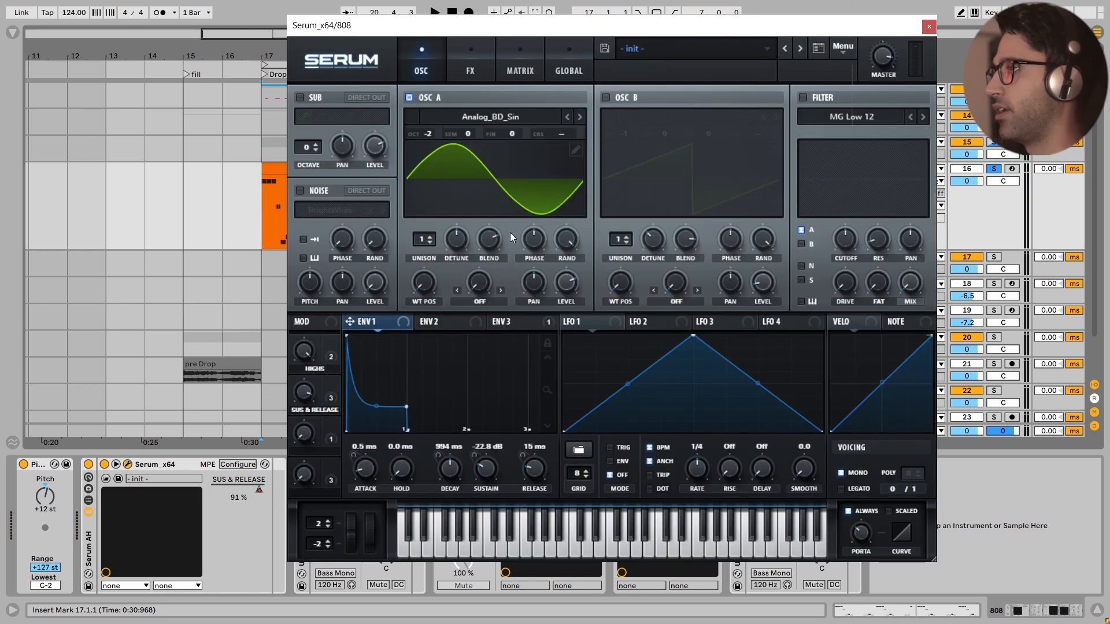
{"action": "left_click", "coordinate": [488, 124]}
{"action": "mouse_move", "coordinate": [507, 137]}
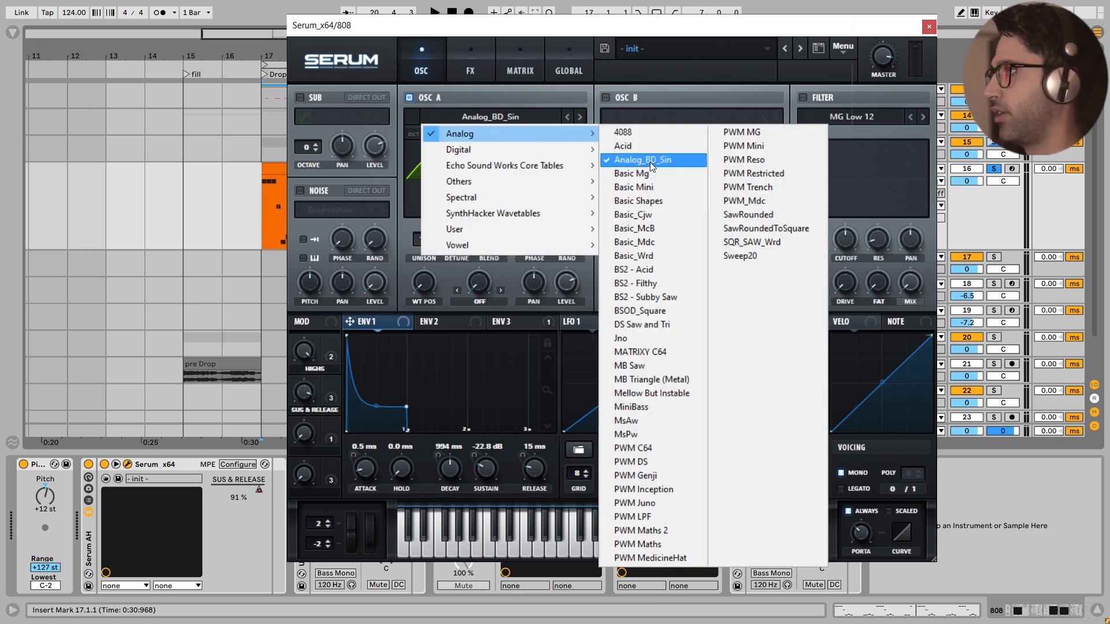
{"action": "left_click", "coordinate": [562, 34]}
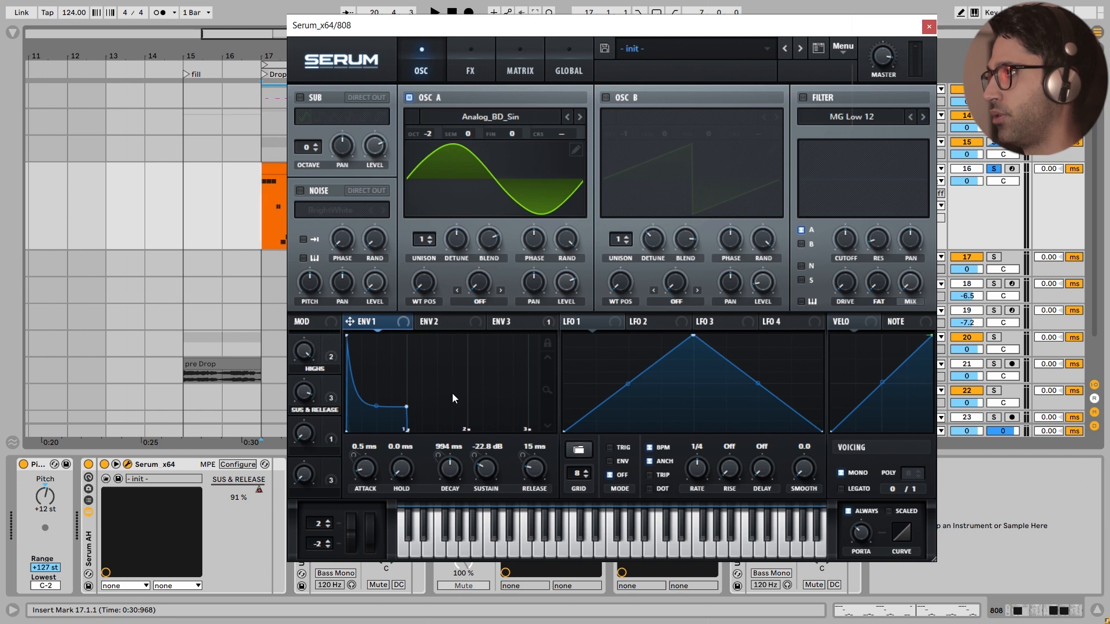
Step: Show Serum's effects rack and audition the 808 while comparing the MG Low 24 filter bypassed and enabled
{"action": "left_click", "coordinate": [470, 63]}
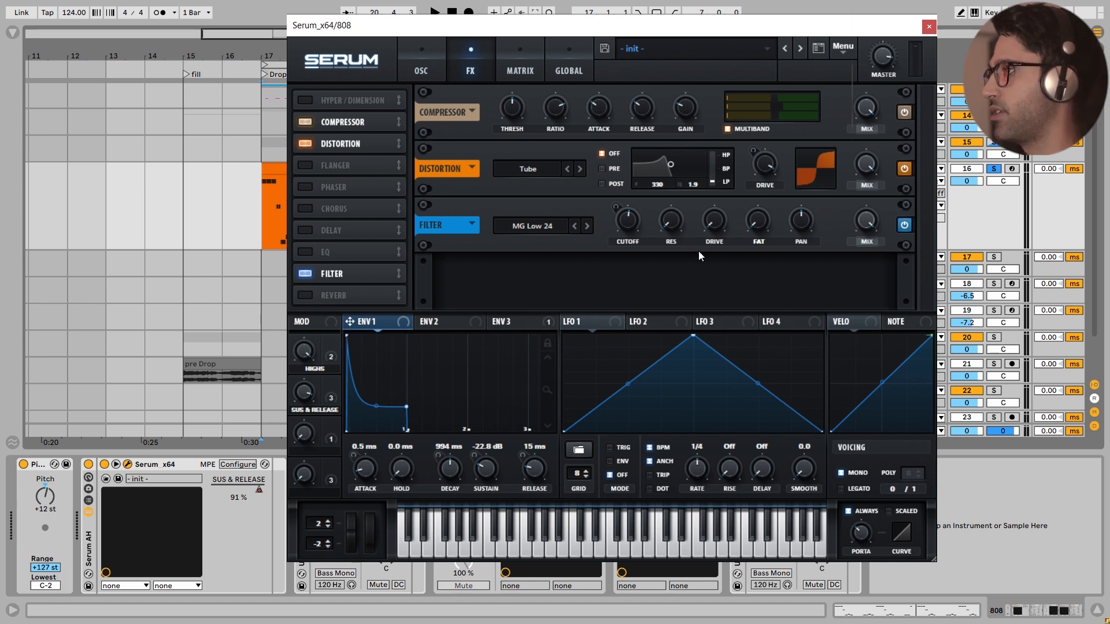
{"action": "key", "text": "space"}
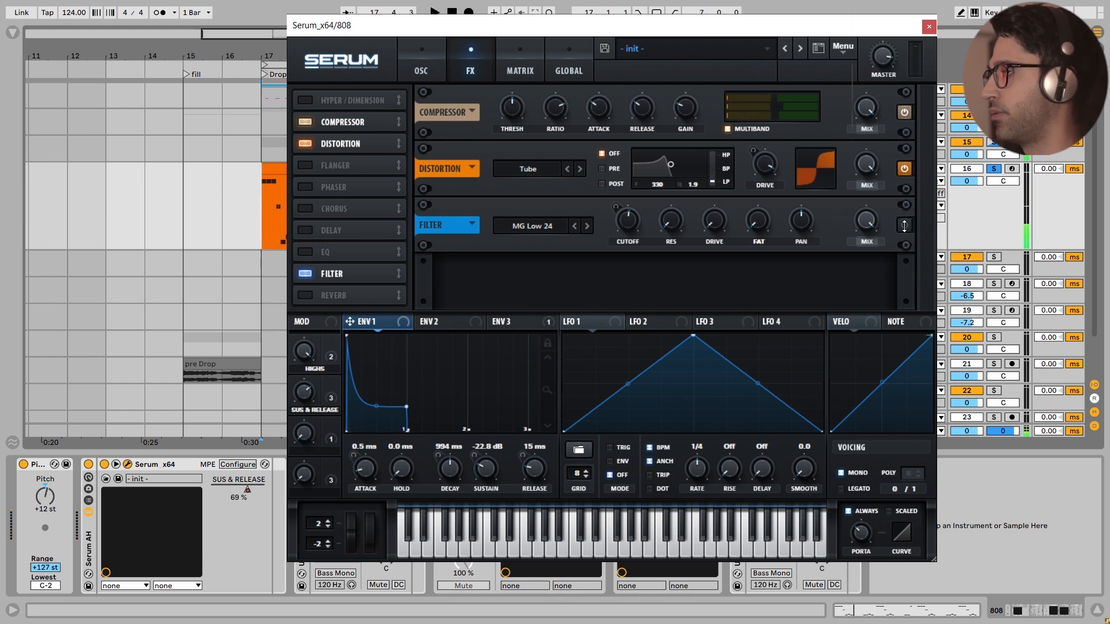
{"action": "left_click", "coordinate": [905, 225]}
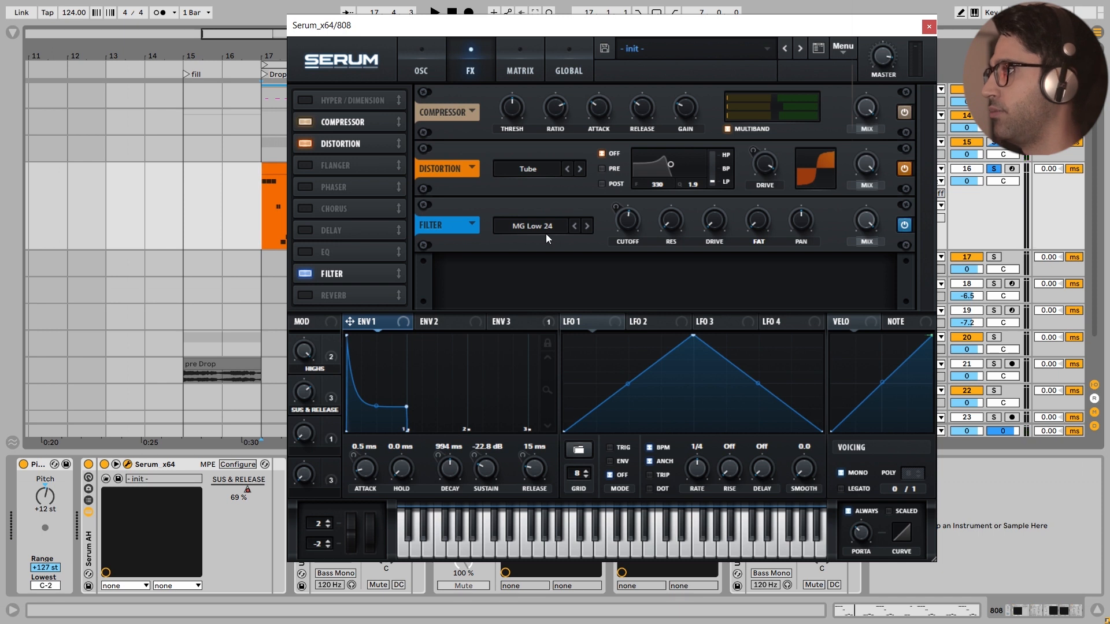
{"action": "key", "text": "space"}
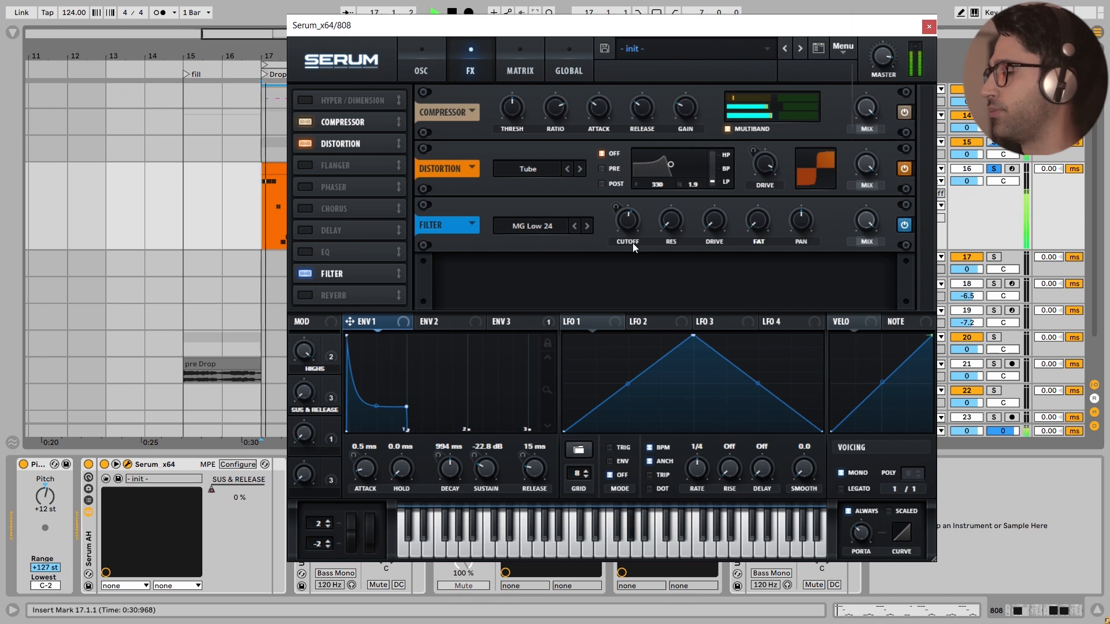
{"action": "key", "text": "space"}
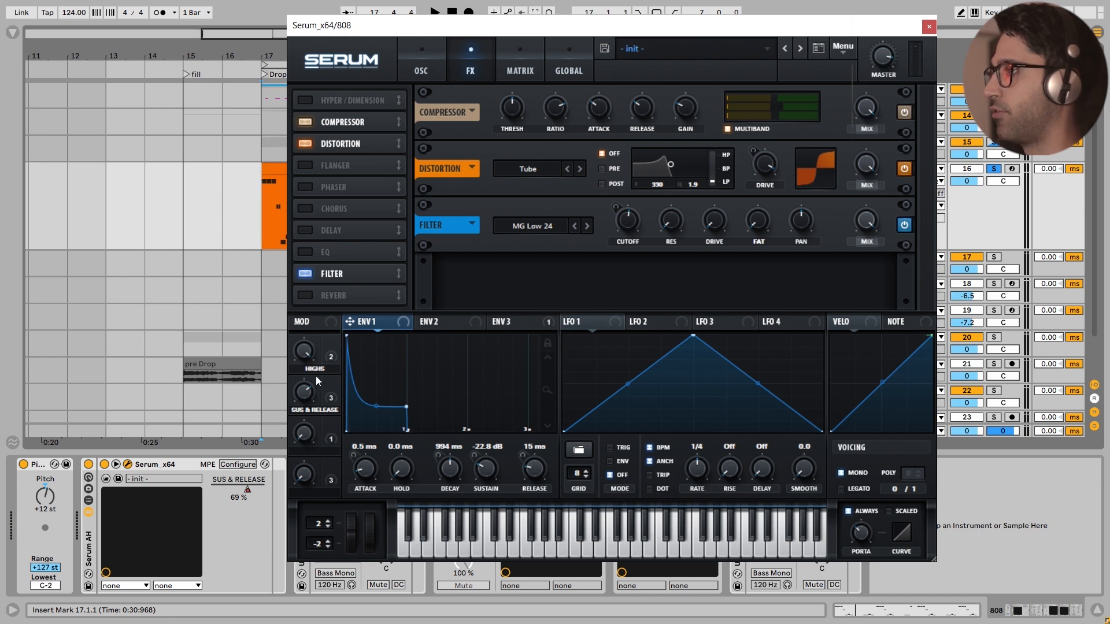
Step: Examine what the SUS & RELEASE macro modulates in envelope 1 while playing back the 808
{"action": "left_click", "coordinate": [311, 412]}
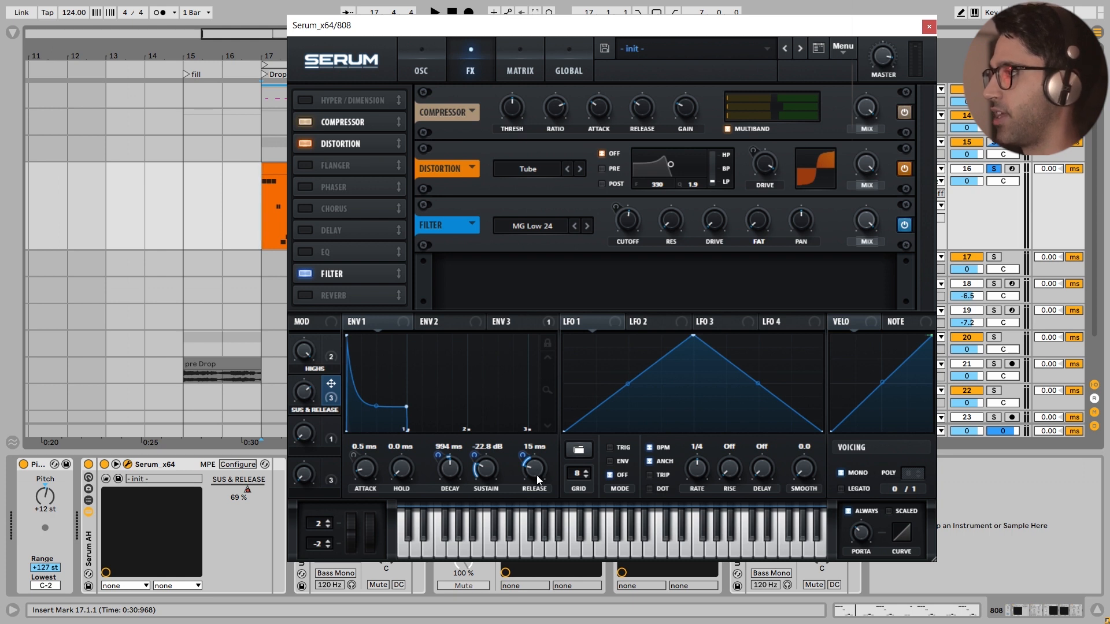
{"action": "key", "text": "space"}
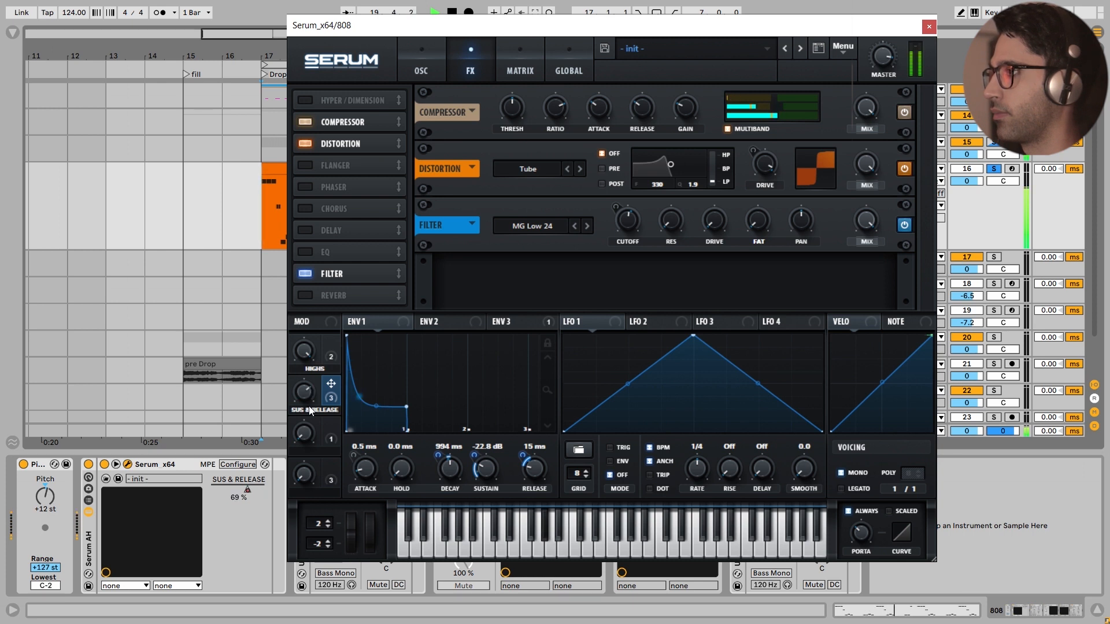
{"action": "key", "text": "space"}
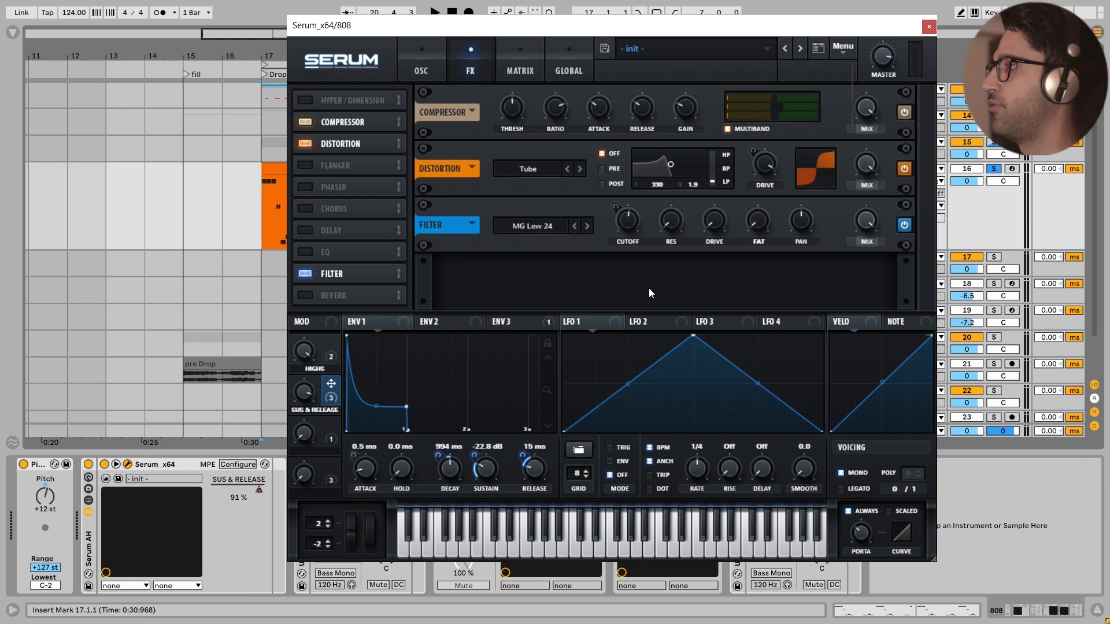
Step: Close Serum and play the drop from bar 17 to follow the 808's SUS & RELEASE automation
{"action": "left_click", "coordinate": [929, 26]}
{"action": "key", "text": "z"}
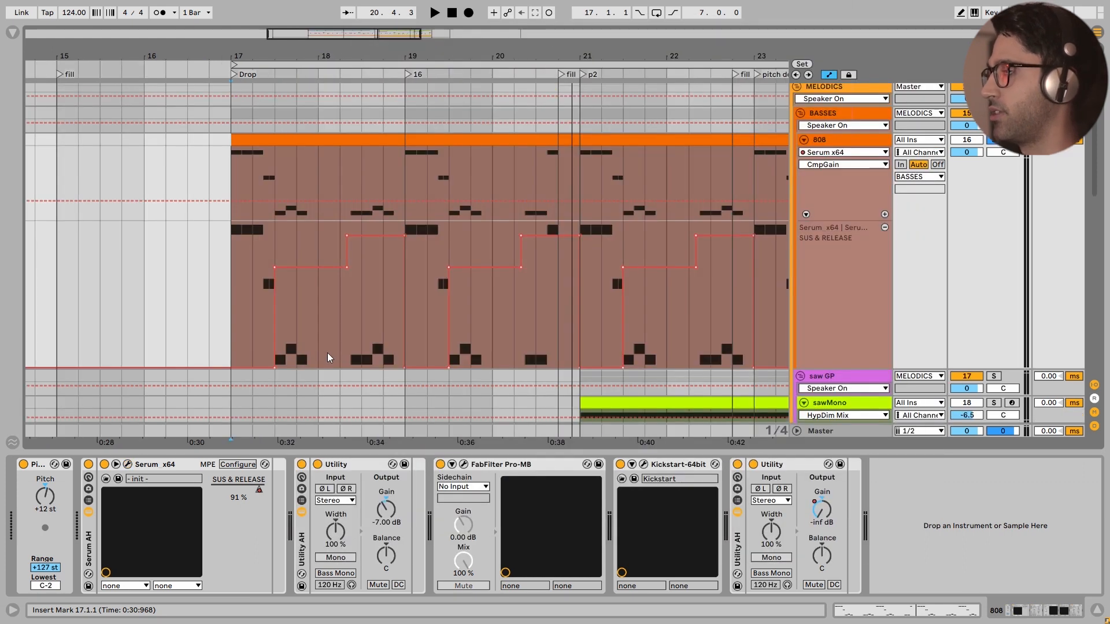
{"action": "scroll", "coordinate": [319, 333], "scroll_direction": "up", "scroll_amount": 2}
{"action": "key", "text": "space"}
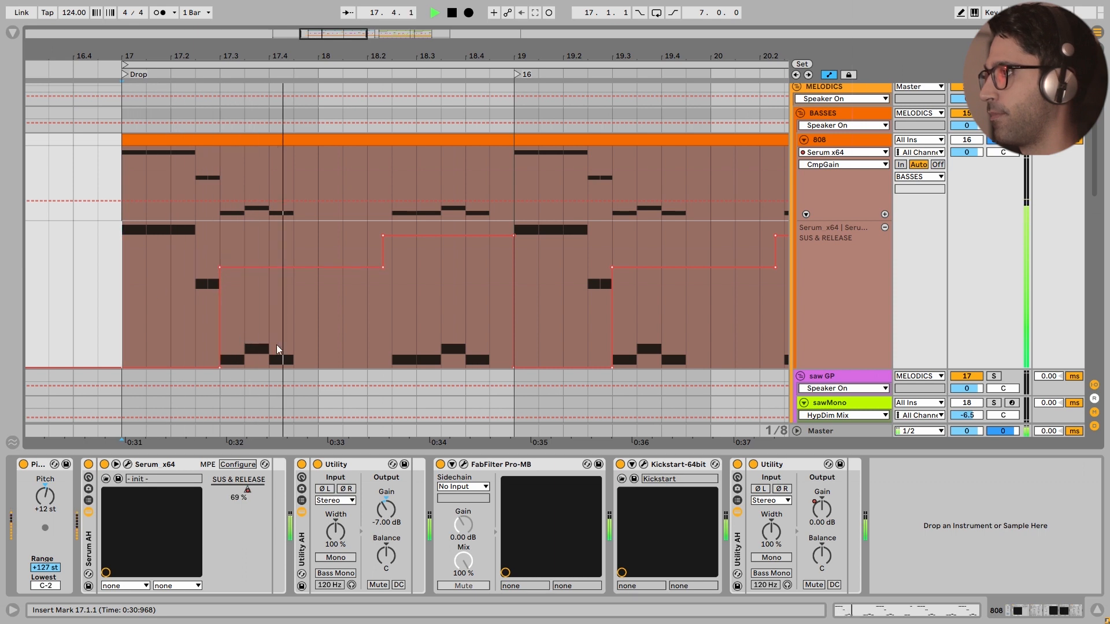
{"action": "key", "text": "space"}
Step: Mark sections of the 808's SUS & RELEASE automation, including 17.3.1 to 18.1.3, to compare their levels
{"action": "left_click_drag", "start_coordinate": [125, 279], "coordinate": [337, 313]}
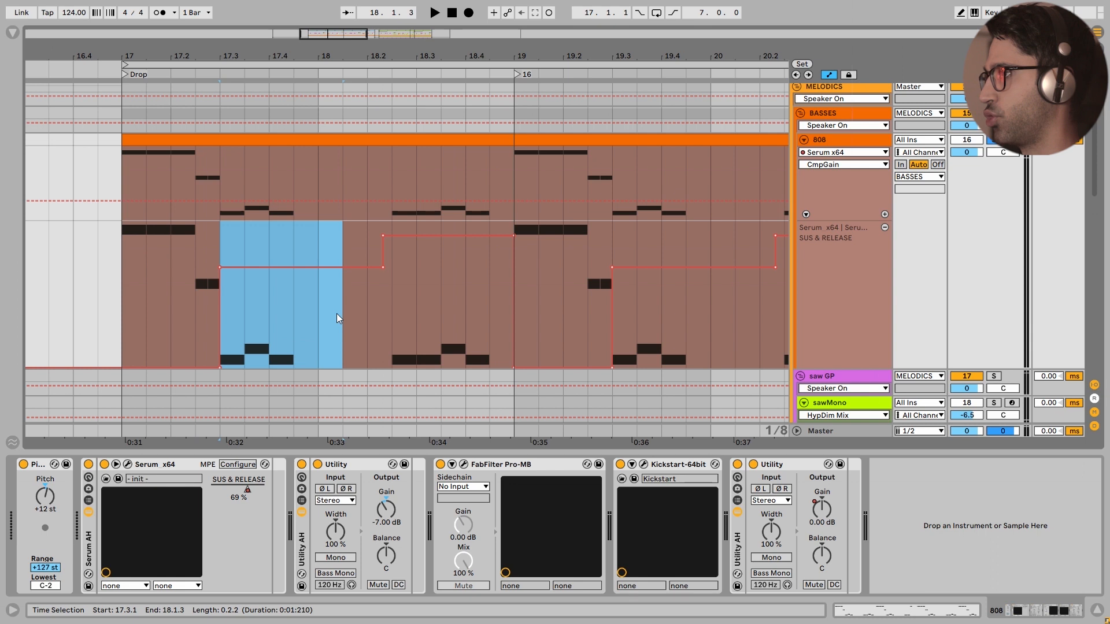
{"action": "mouse_move", "coordinate": [404, 325]}
{"action": "left_mouse_down"}
{"action": "mouse_move", "coordinate": [513, 325]}
{"action": "mouse_move", "coordinate": [526, 305]}
{"action": "mouse_move", "coordinate": [604, 304]}
{"action": "left_mouse_up"}
{"action": "left_click", "coordinate": [539, 244]}
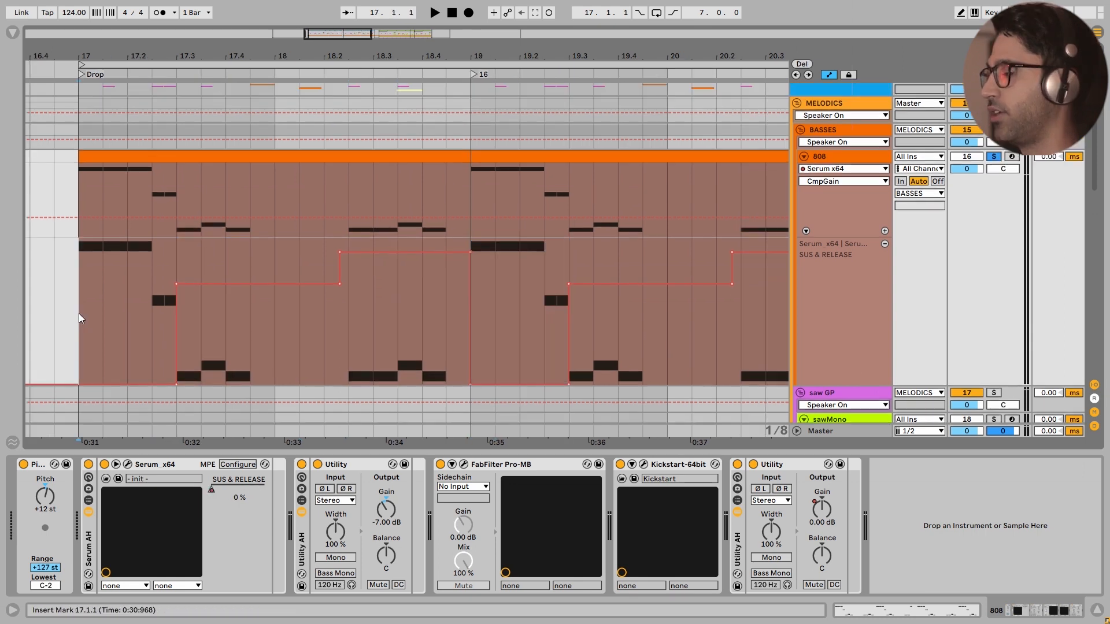
Step: Replay the 808 from bar 17 and examine how its automation and note pattern repeat through the drop
{"action": "key", "text": "space"}
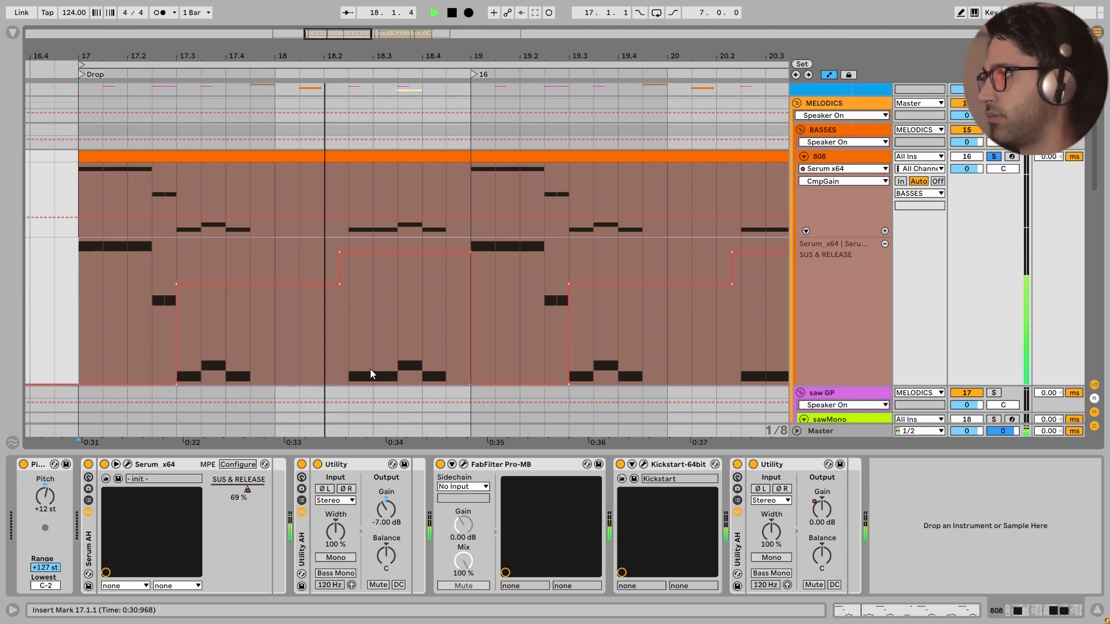
{"action": "key", "text": "space"}
{"action": "left_click_drag", "start_coordinate": [97, 321], "coordinate": [249, 345]}
{"action": "left_click_drag", "start_coordinate": [349, 352], "coordinate": [716, 335]}
{"action": "double_click", "coordinate": [467, 324]}
{"action": "mouse_move", "coordinate": [724, 331]}
{"action": "left_mouse_down"}
{"action": "mouse_move", "coordinate": [334, 325]}
{"action": "mouse_move", "coordinate": [723, 332]}
{"action": "left_mouse_up"}
{"action": "scroll", "coordinate": [722, 332], "scroll_direction": "down", "scroll_amount": 3}
{"action": "left_click", "coordinate": [188, 340]}
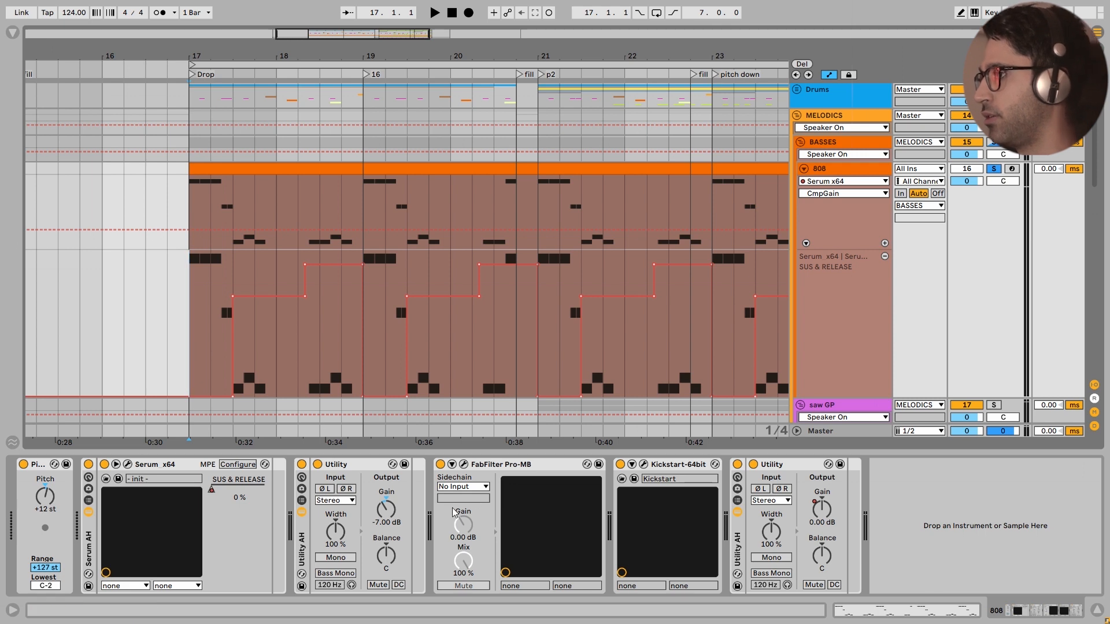
Step: Open FabFilter Pro-MB on the 808 track, move its window aside, and play the bass with the compressor bypassed
{"action": "left_click", "coordinate": [464, 465]}
{"action": "left_click_drag", "start_coordinate": [403, 68], "coordinate": [676, 73]}
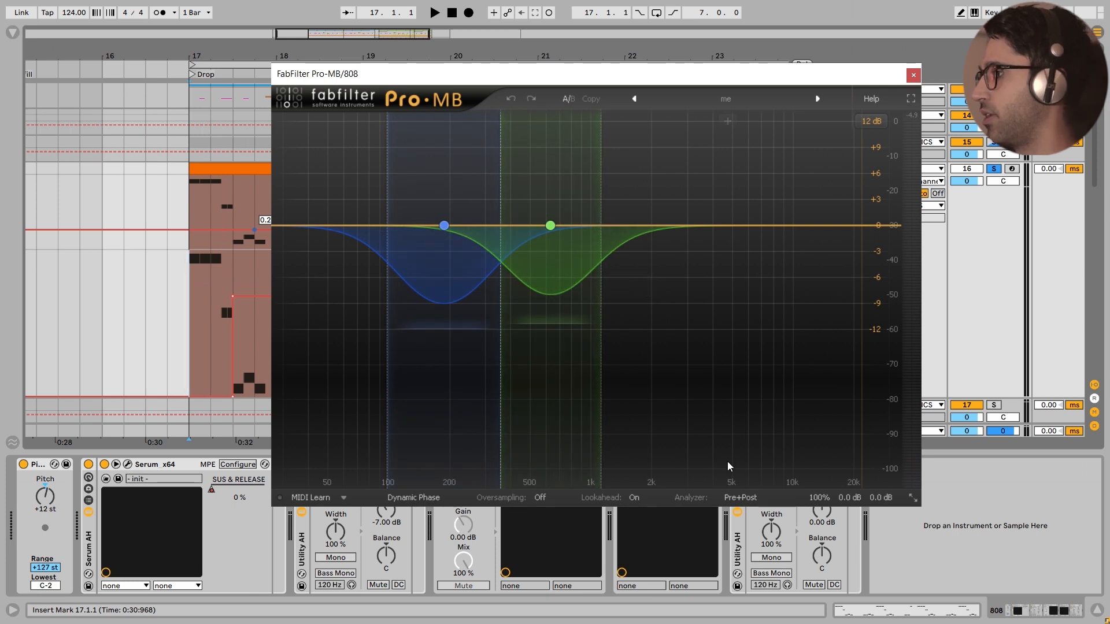
{"action": "left_click_drag", "start_coordinate": [601, 74], "coordinate": [830, 50]}
{"action": "left_click", "coordinate": [439, 465]}
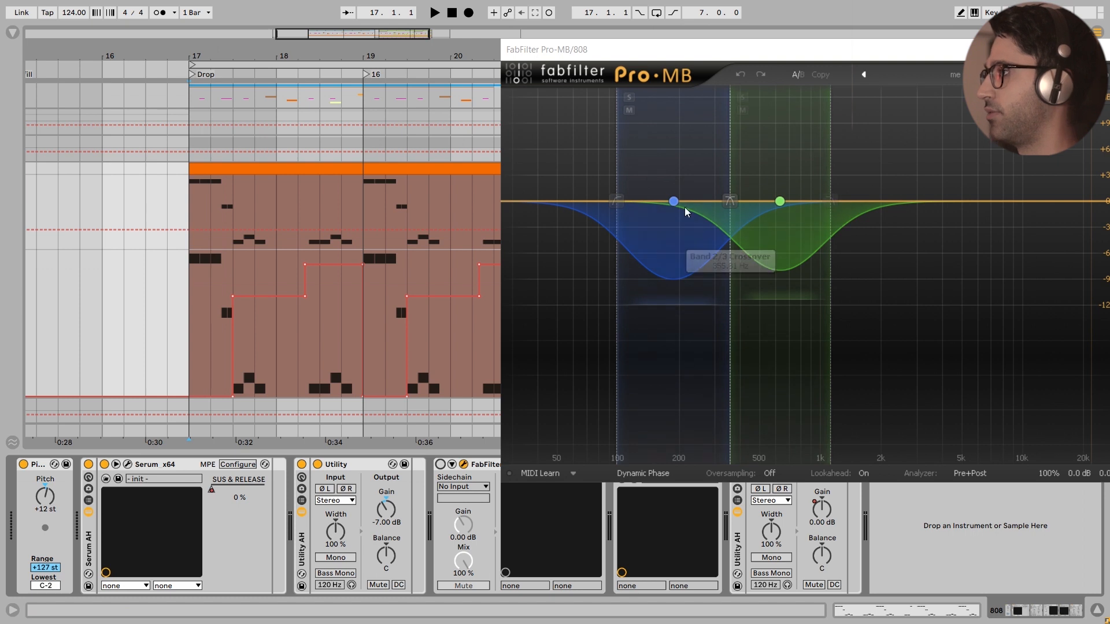
{"action": "key", "text": "space"}
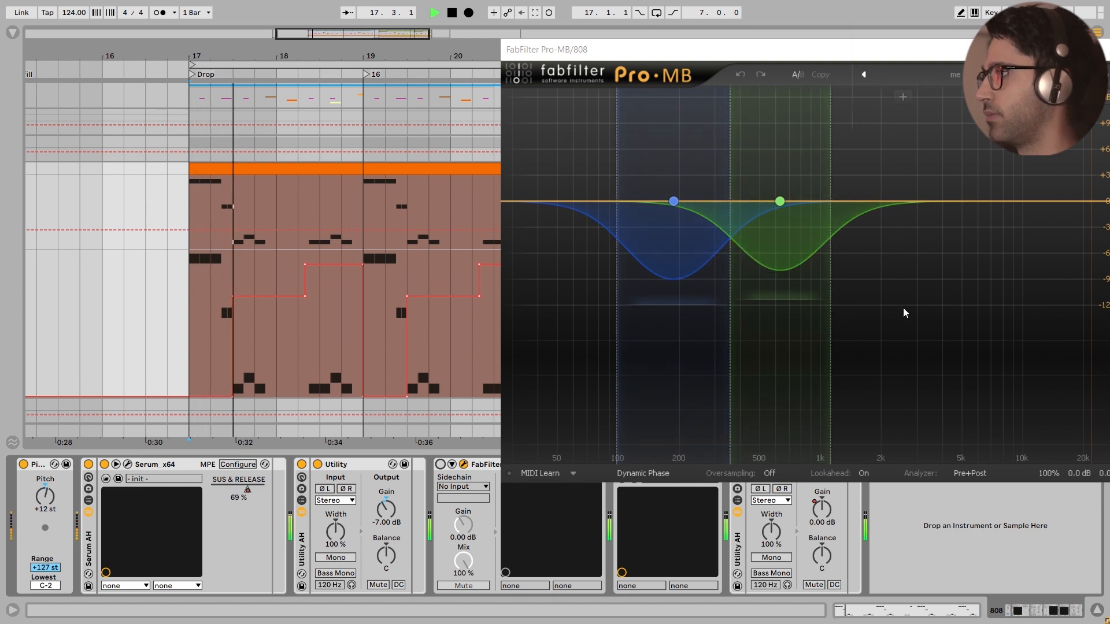
{"action": "key", "text": "space"}
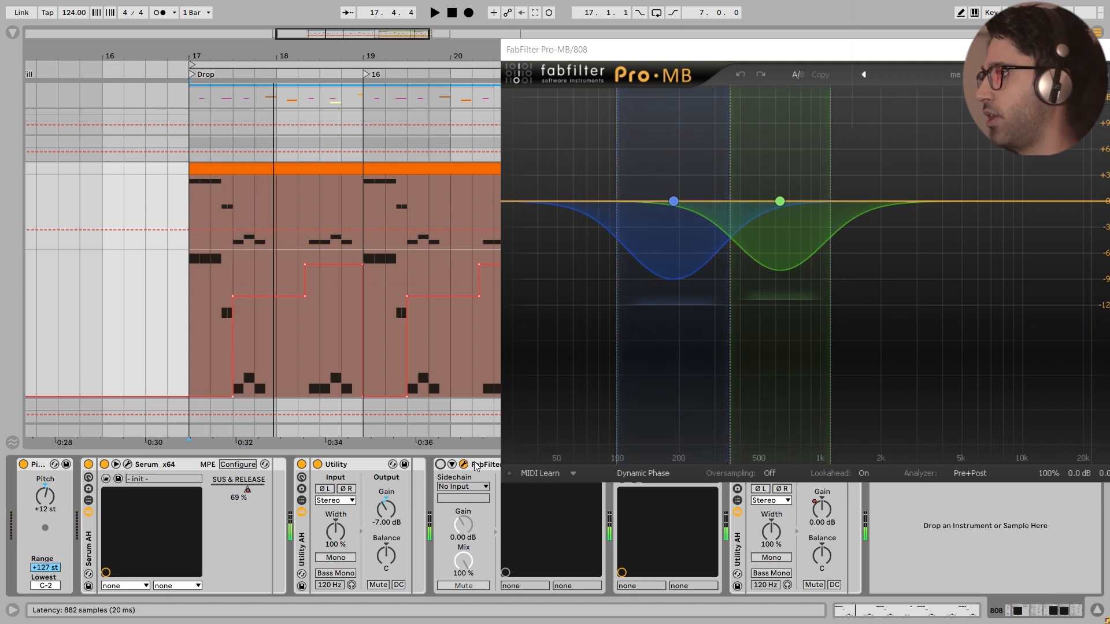
Step: Enable Pro-MB and replay the 808 from bar 17 to check its two-band gain reduction
{"action": "left_click", "coordinate": [440, 464]}
{"action": "key", "text": "space"}
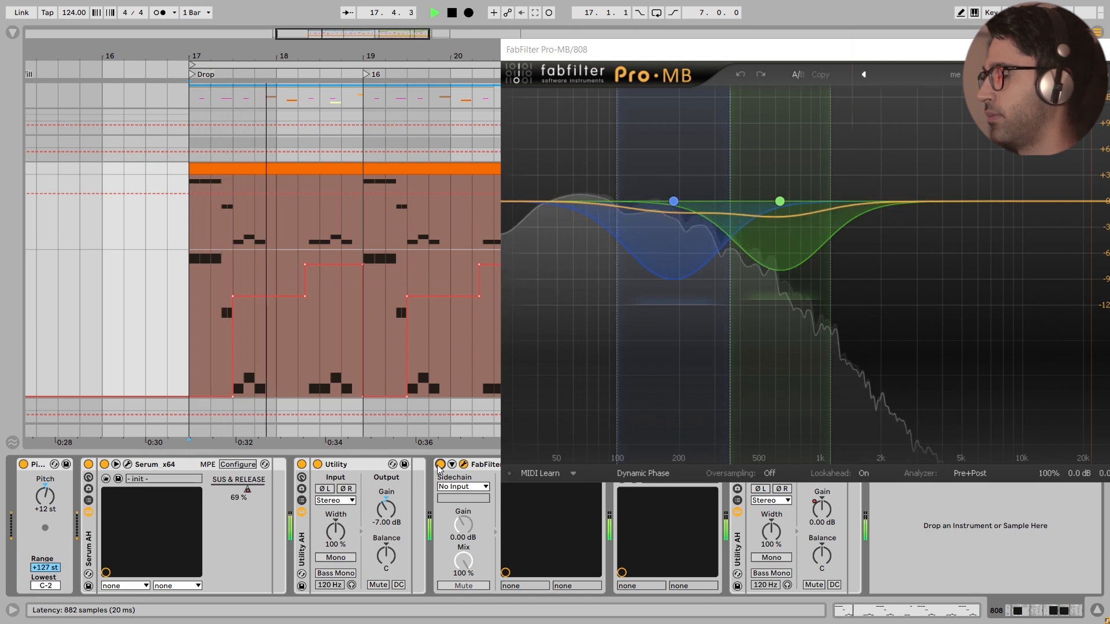
{"action": "key", "text": "space"}
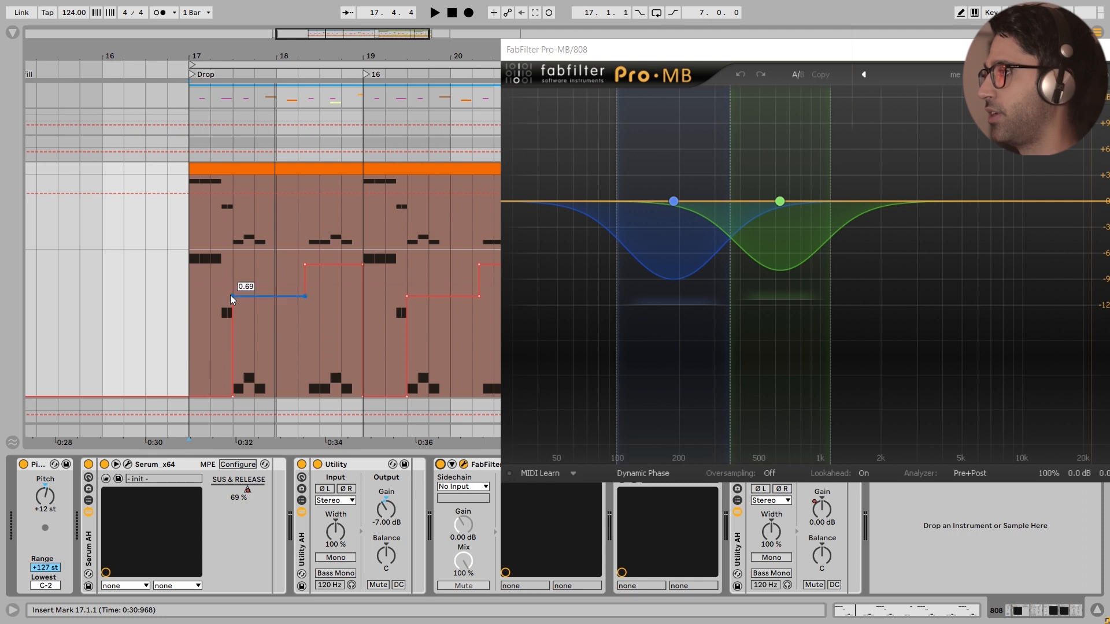
Step: Compare the 808 with Pro-MB enabled and bypassed during playback, leaving the compressor enabled
{"action": "key", "text": "space"}
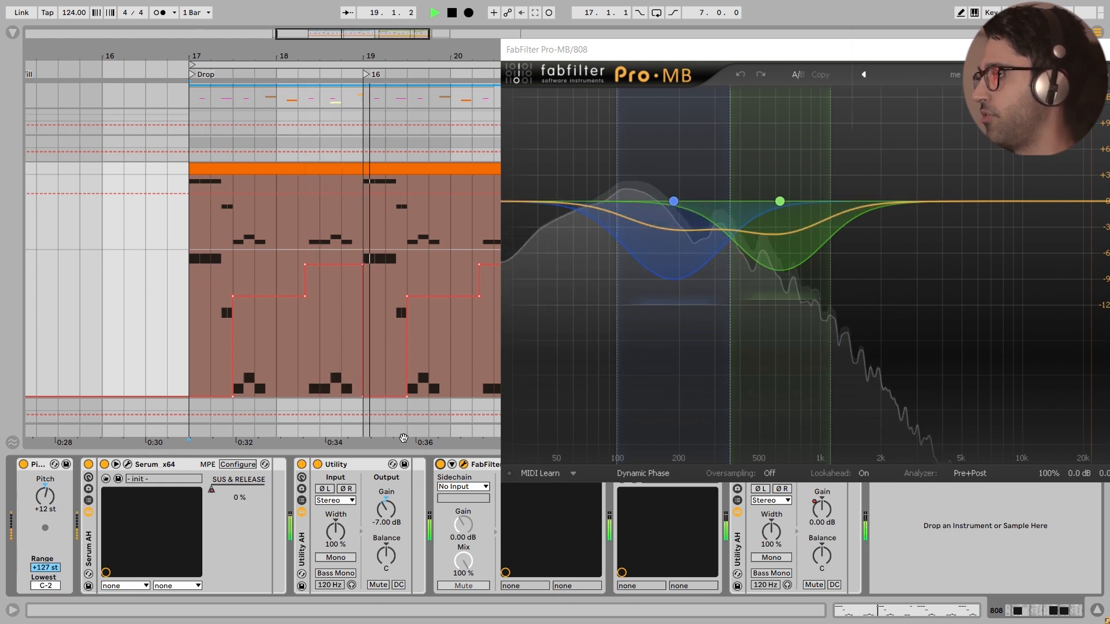
{"action": "left_click", "coordinate": [439, 465]}
{"action": "key", "text": "space"}
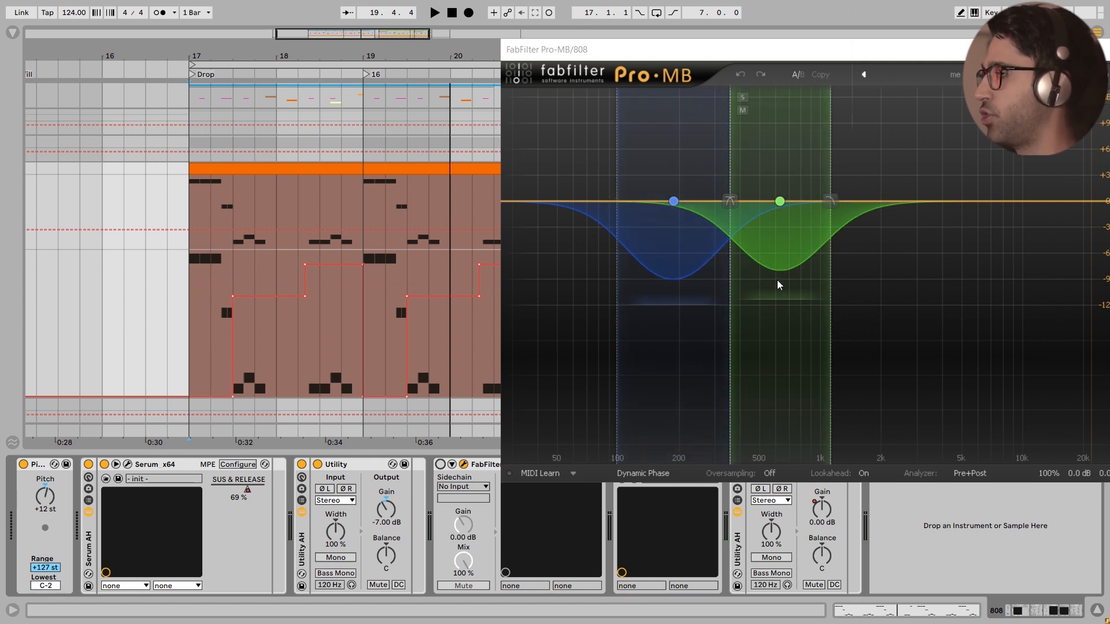
{"action": "key", "text": "space"}
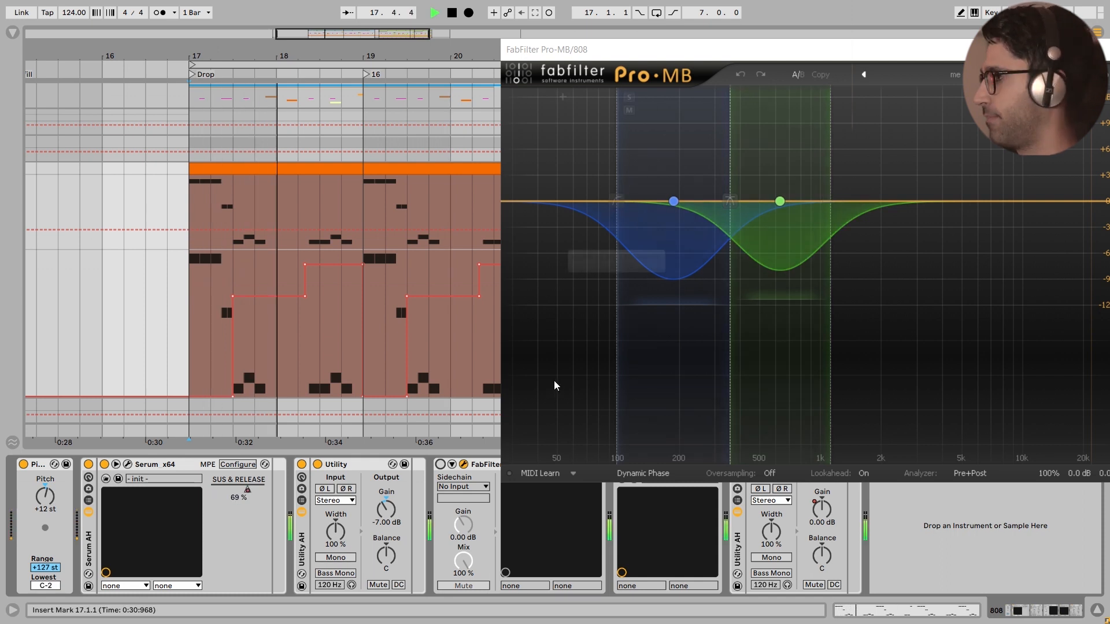
{"action": "left_click", "coordinate": [441, 465]}
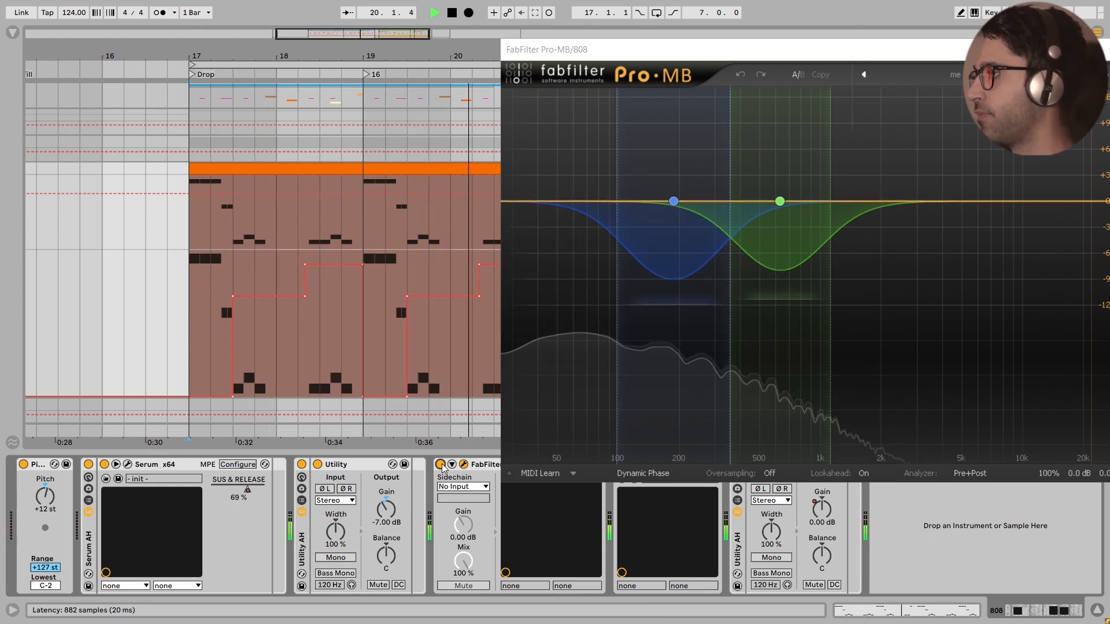
{"action": "key", "text": "space"}
Step: Close the Pro-MB window and open the Kickstart plug-in on the 808 track
{"action": "left_click", "coordinate": [463, 465]}
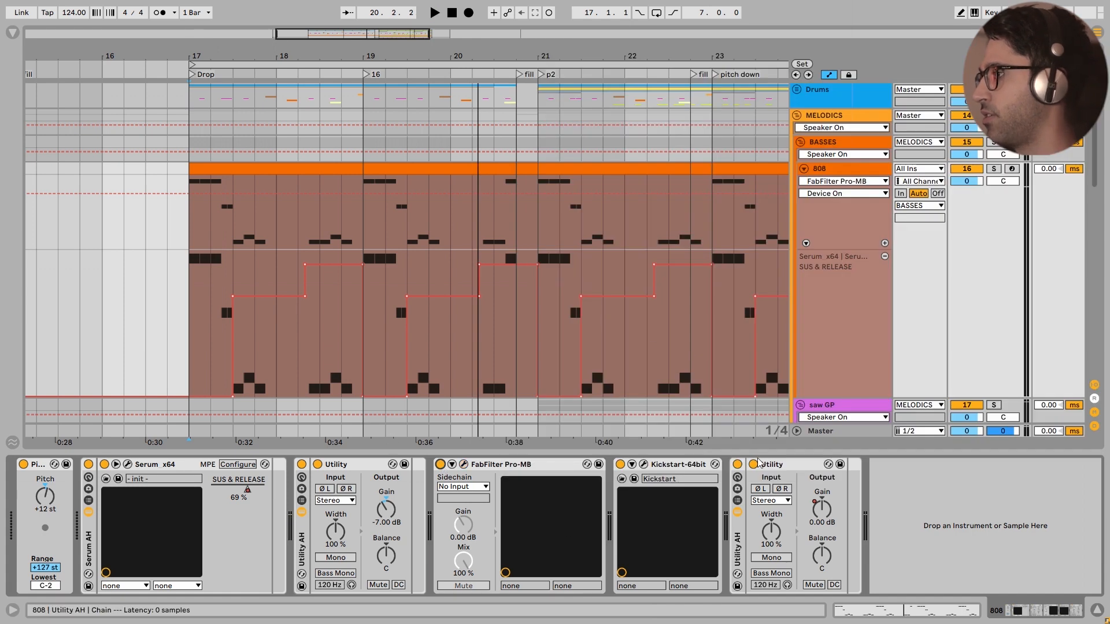
{"action": "left_click", "coordinate": [695, 466]}
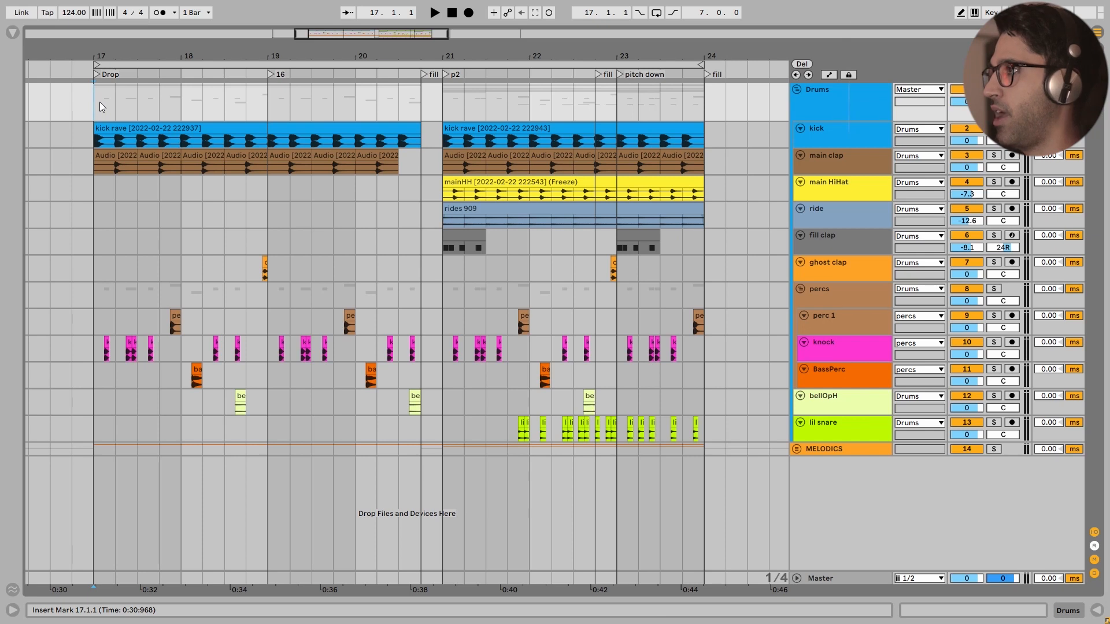
Step: Play the full drum group from bar 17, and audition the kick track from the same point
{"action": "key", "text": "space"}
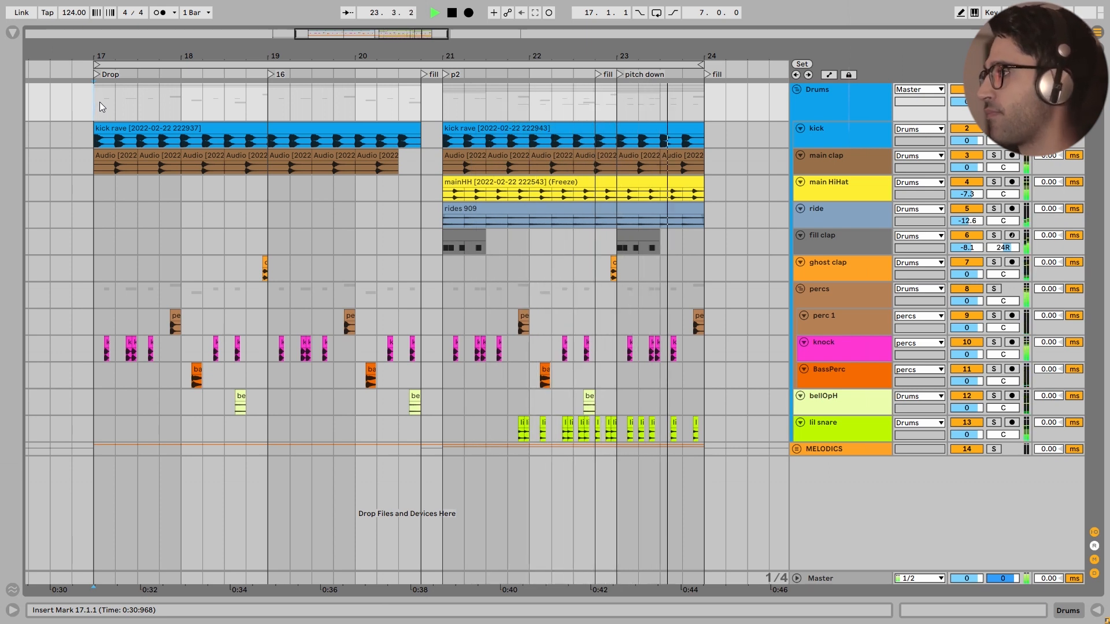
{"action": "key", "text": "space"}
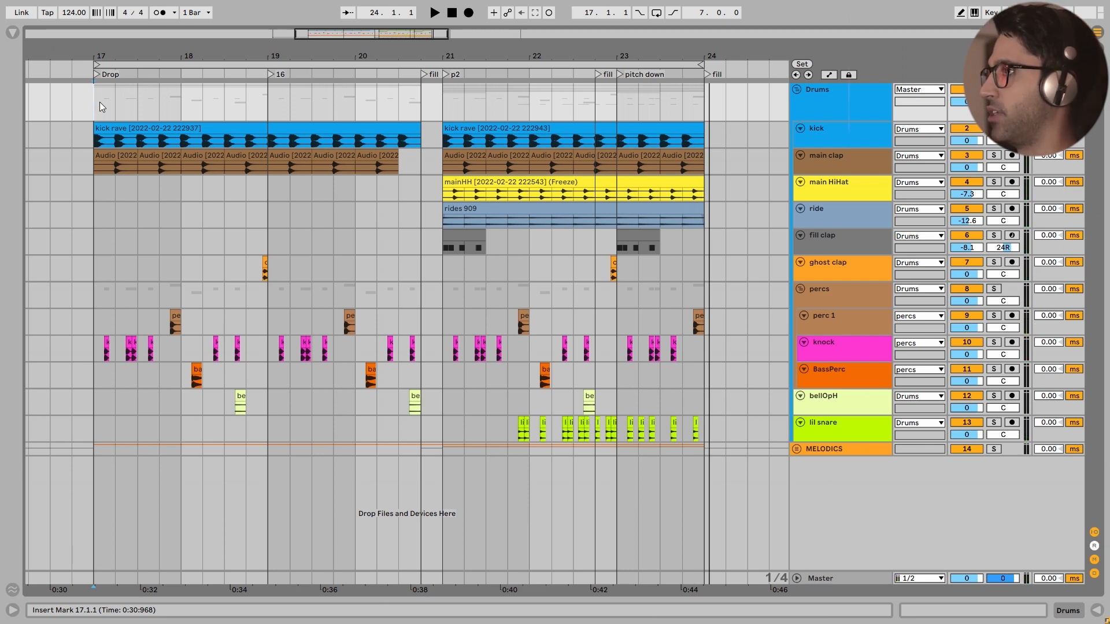
{"action": "left_click", "coordinate": [95, 146]}
{"action": "key", "text": "ctrl+z"}
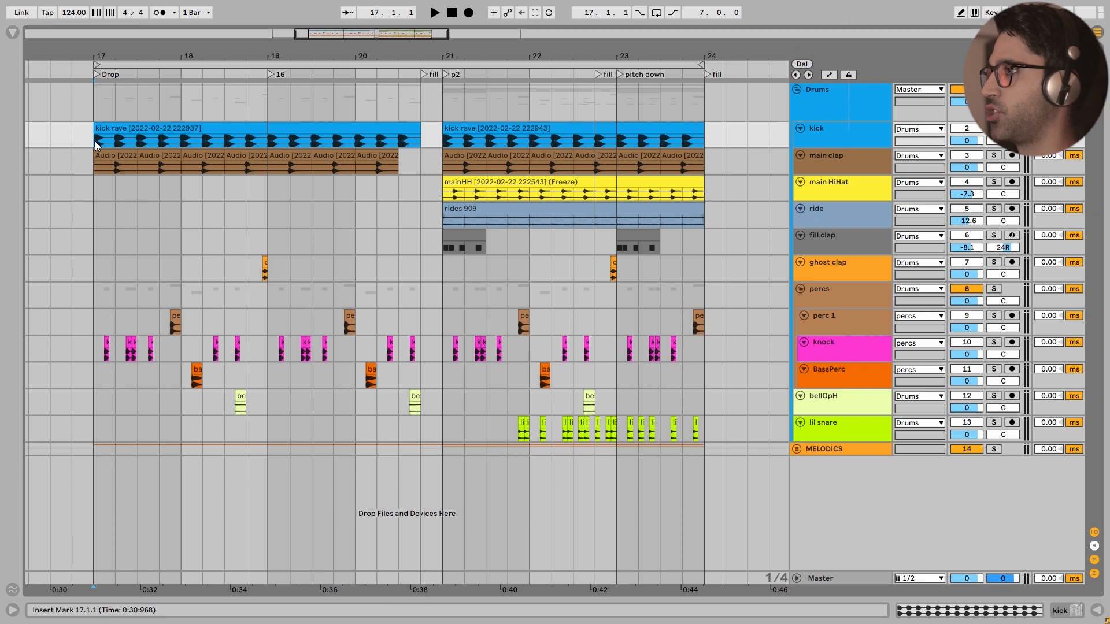
{"action": "key", "text": "space"}
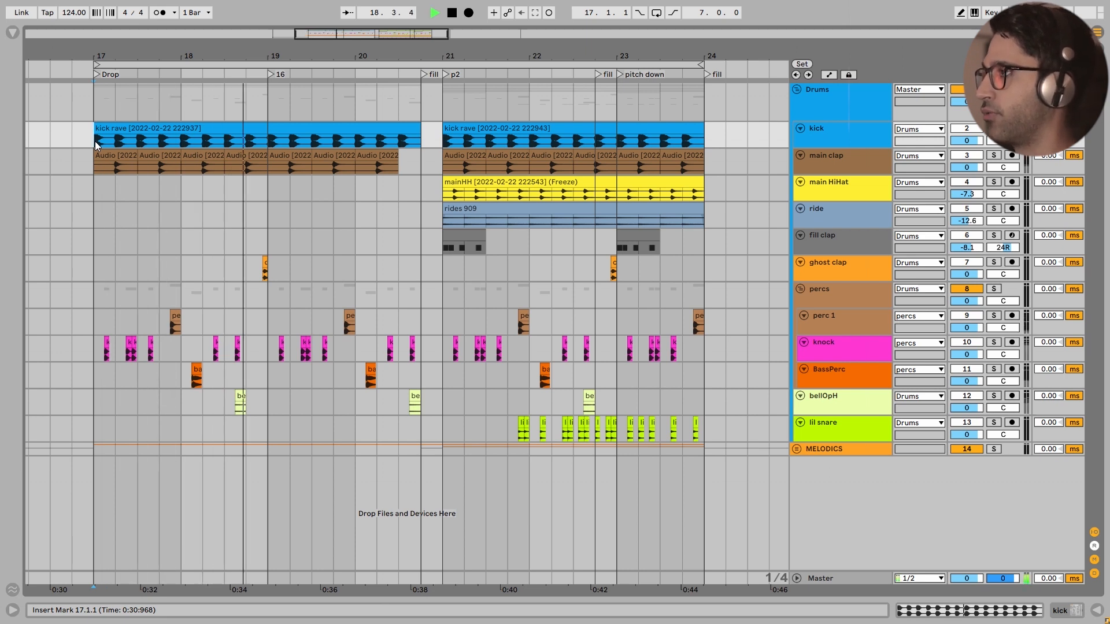
{"action": "key", "text": "space"}
Step: Solo the main clap track and play it from bar 17
{"action": "left_click", "coordinate": [94, 167]}
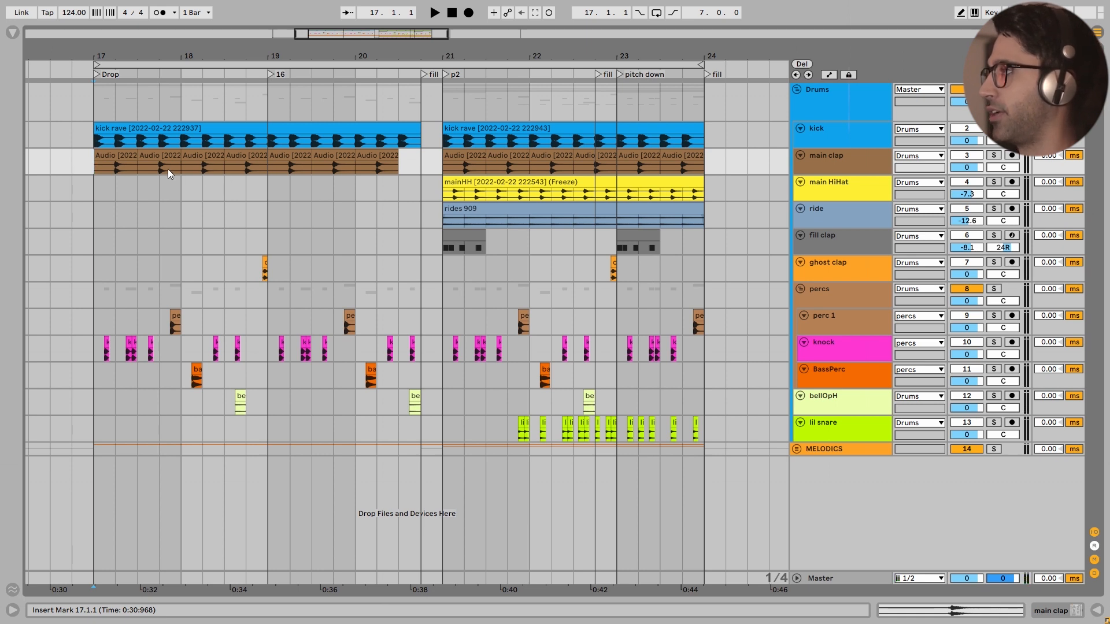
{"action": "key", "text": "space"}
{"action": "left_click", "coordinate": [993, 155]}
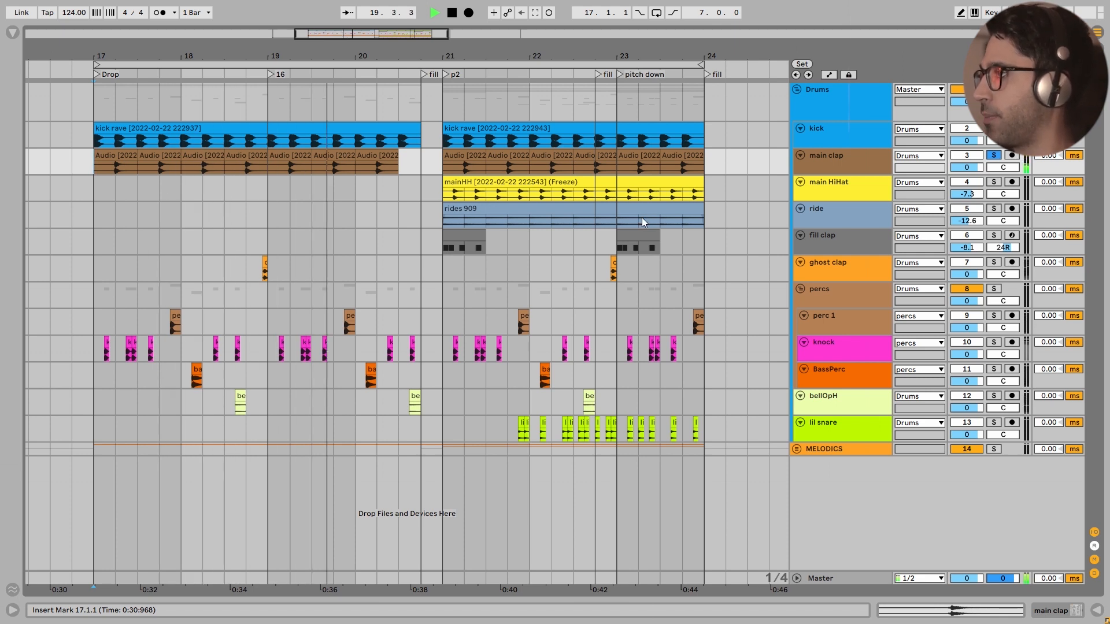
Step: Stop the main clap playback, then solo the main HiHat track and play it from bar 21
{"action": "key", "text": "space"}
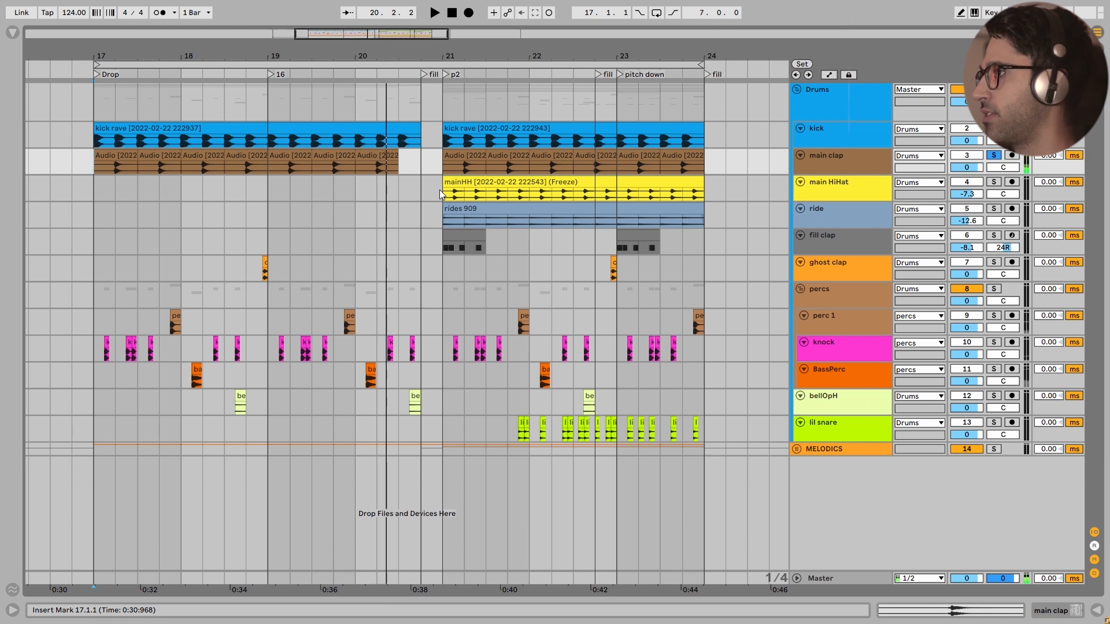
{"action": "left_click", "coordinate": [440, 192]}
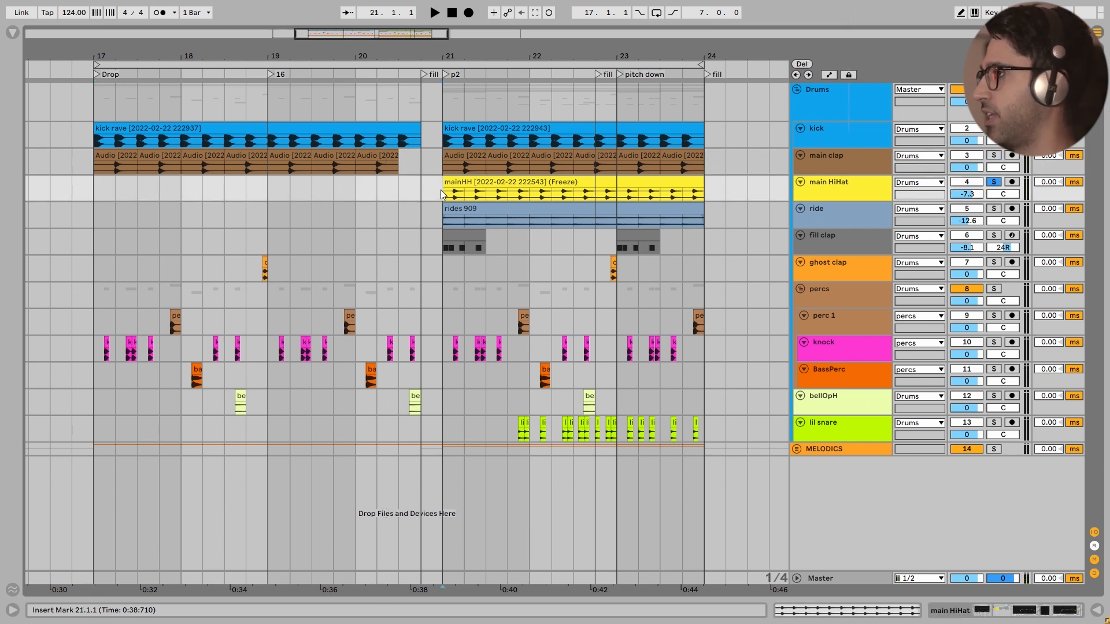
{"action": "key", "text": "space"}
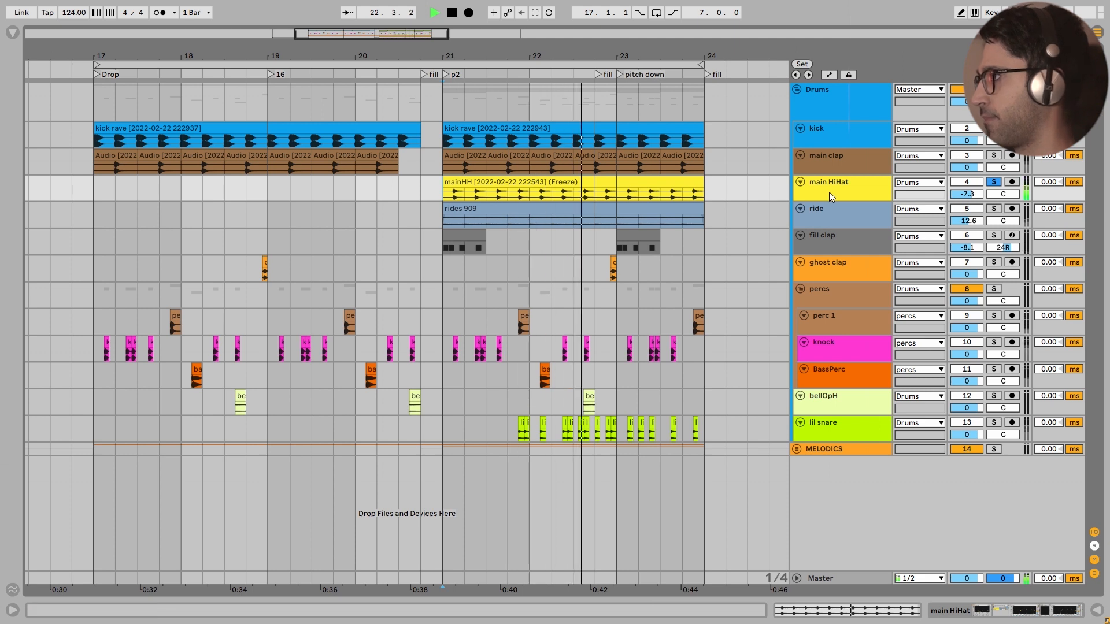
Step: Stop playback, examine the main HiHat's effect chain, and open and close its RVerb Stereo plug-in window
{"action": "double_click", "coordinate": [811, 193]}
{"action": "key", "text": "space"}
{"action": "scroll", "coordinate": [601, 514], "scroll_direction": "left", "scroll_amount": 3}
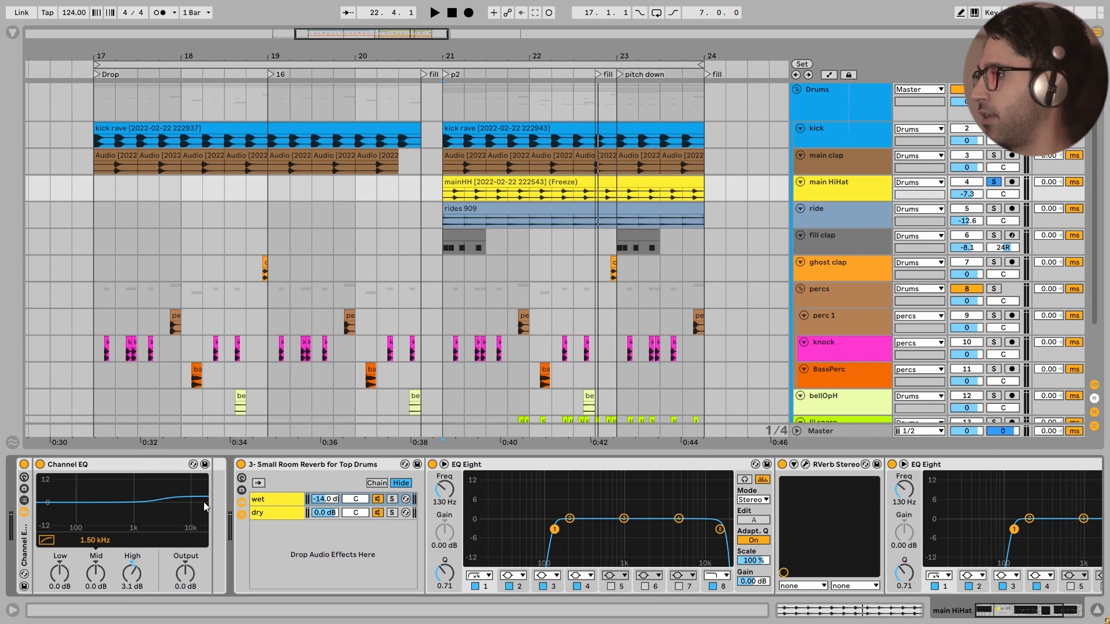
{"action": "scroll", "coordinate": [467, 541], "scroll_direction": "right", "scroll_amount": 1}
{"action": "scroll", "coordinate": [638, 535], "scroll_direction": "right", "scroll_amount": 3}
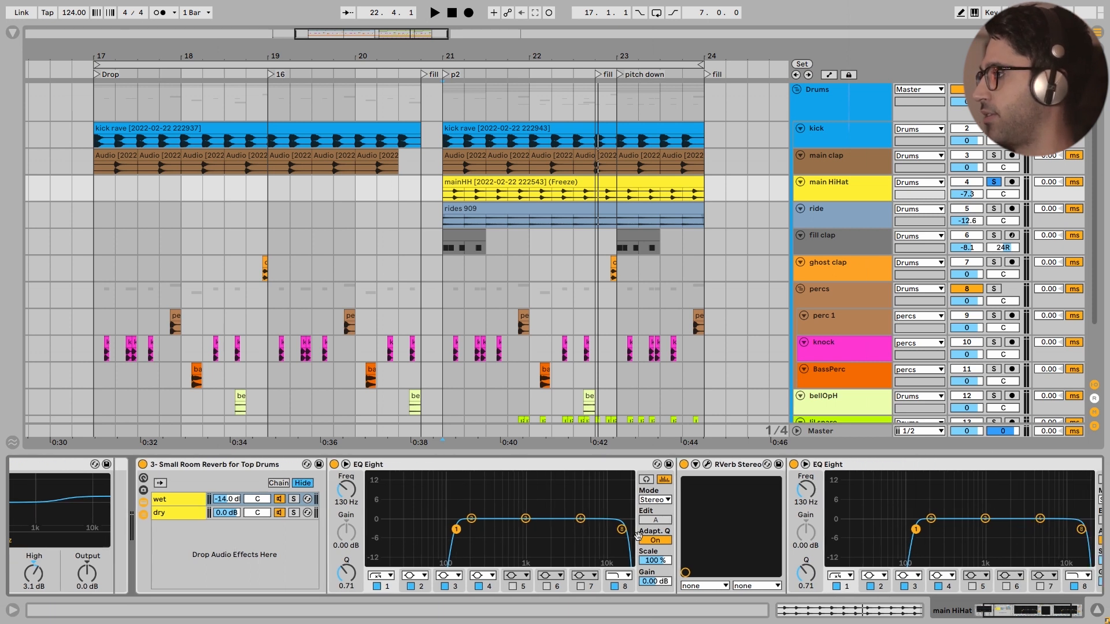
{"action": "left_click", "coordinate": [707, 464]}
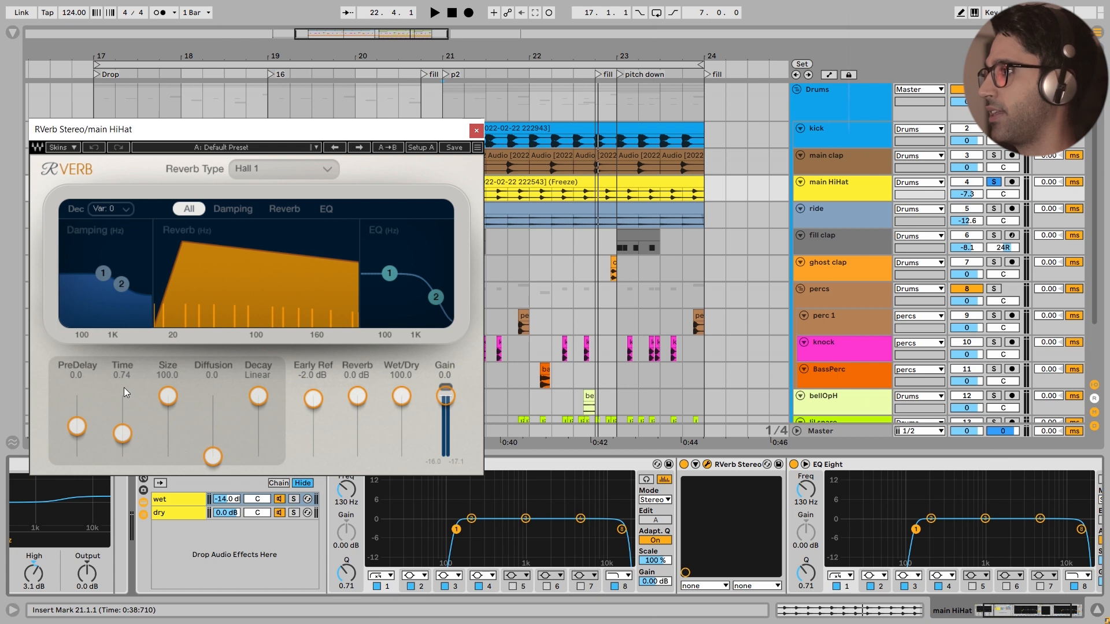
{"action": "left_click", "coordinate": [476, 130]}
Step: Play the main HiHat from bar 21 with the reverb rack's wet chain soloed, and again with that solo off
{"action": "left_click", "coordinate": [294, 502]}
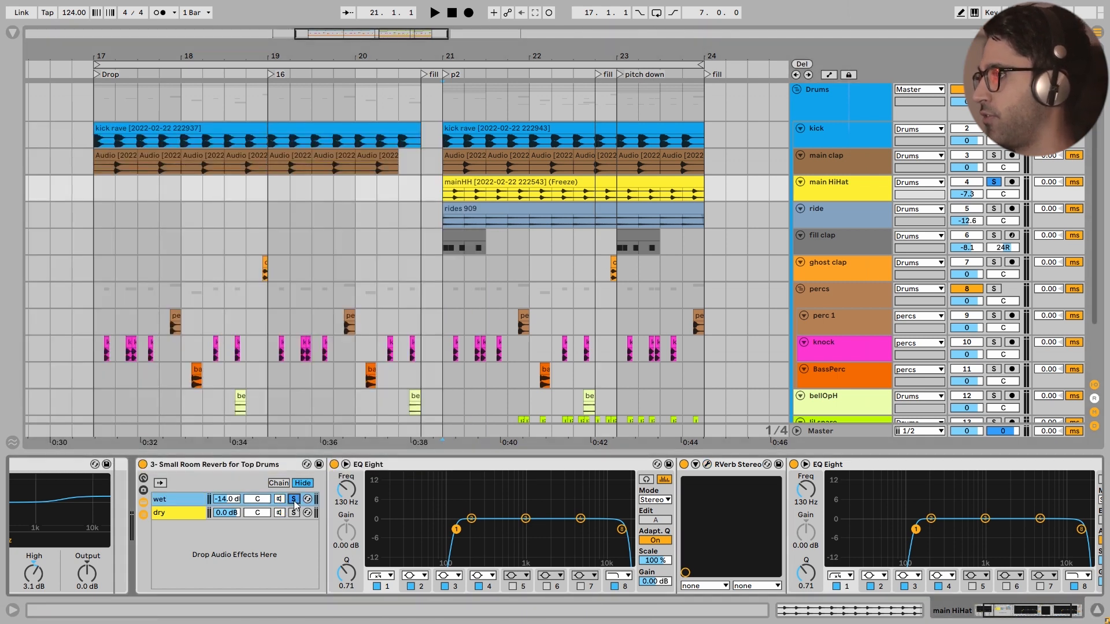
{"action": "key", "text": "space"}
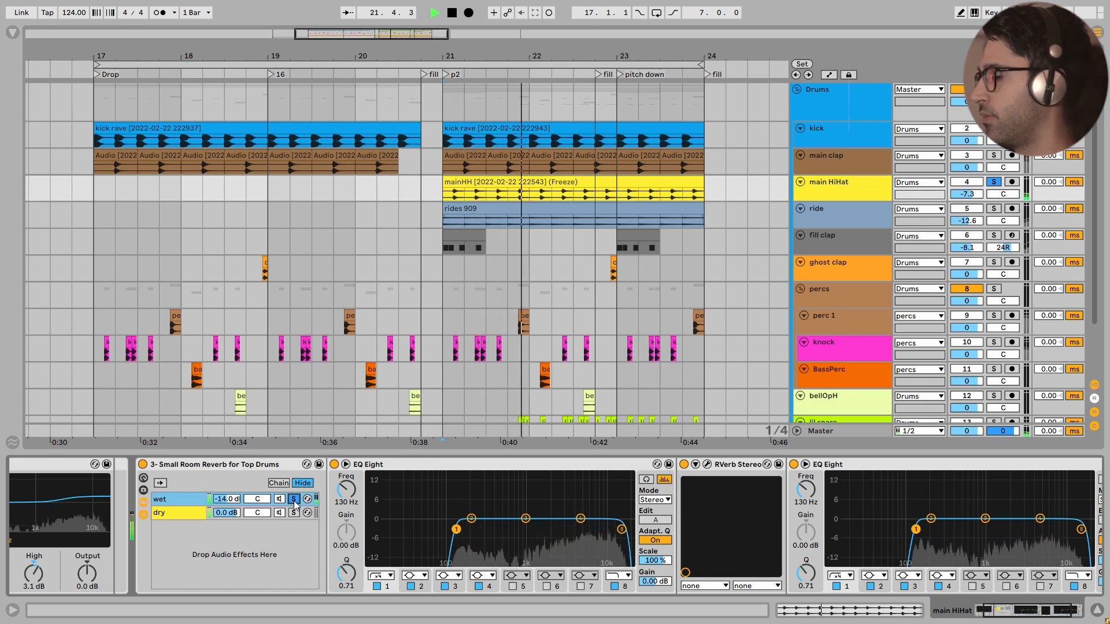
{"action": "key", "text": "space"}
{"action": "left_click", "coordinate": [295, 502]}
{"action": "key", "text": "space"}
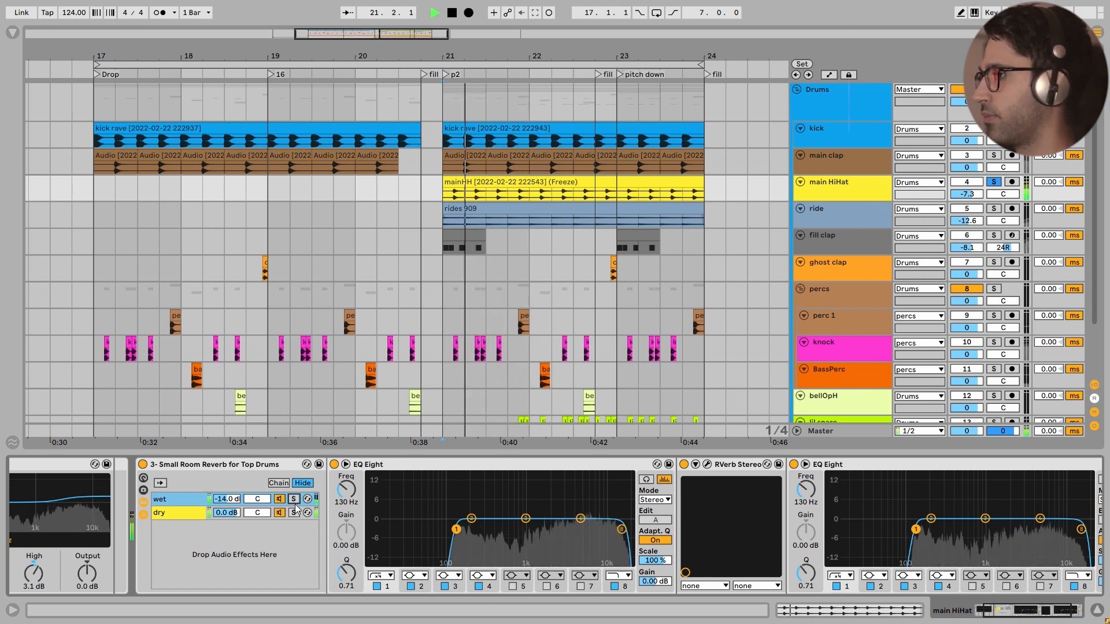
{"action": "key", "text": "space"}
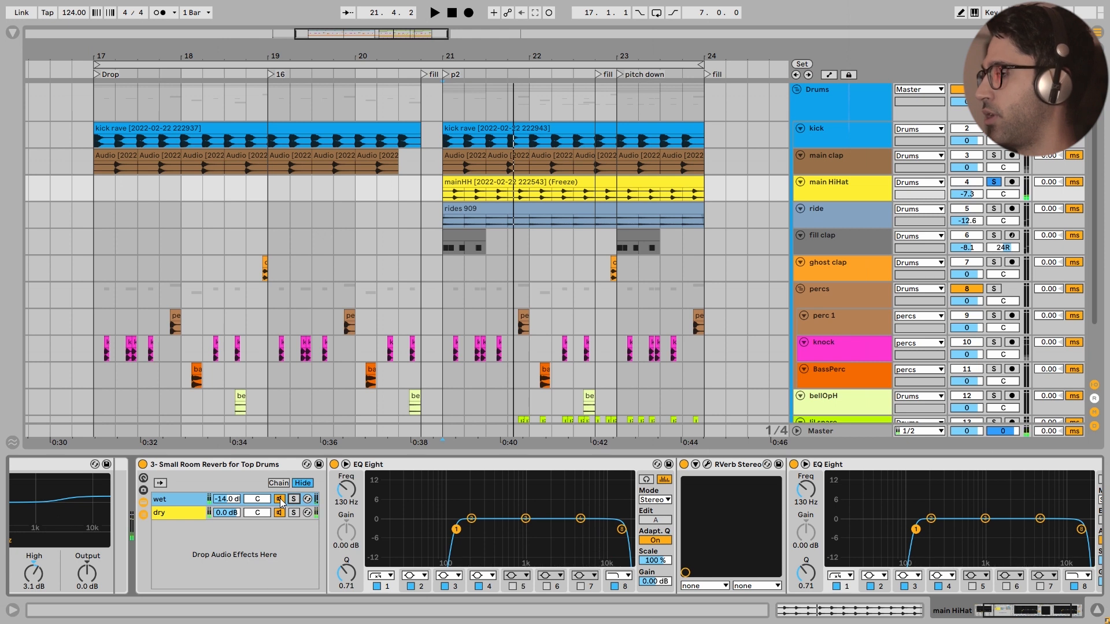
Step: Compare the main HiHat with the reverb rack's wet chain muted and active, leaving the chain active
{"action": "key", "text": "space"}
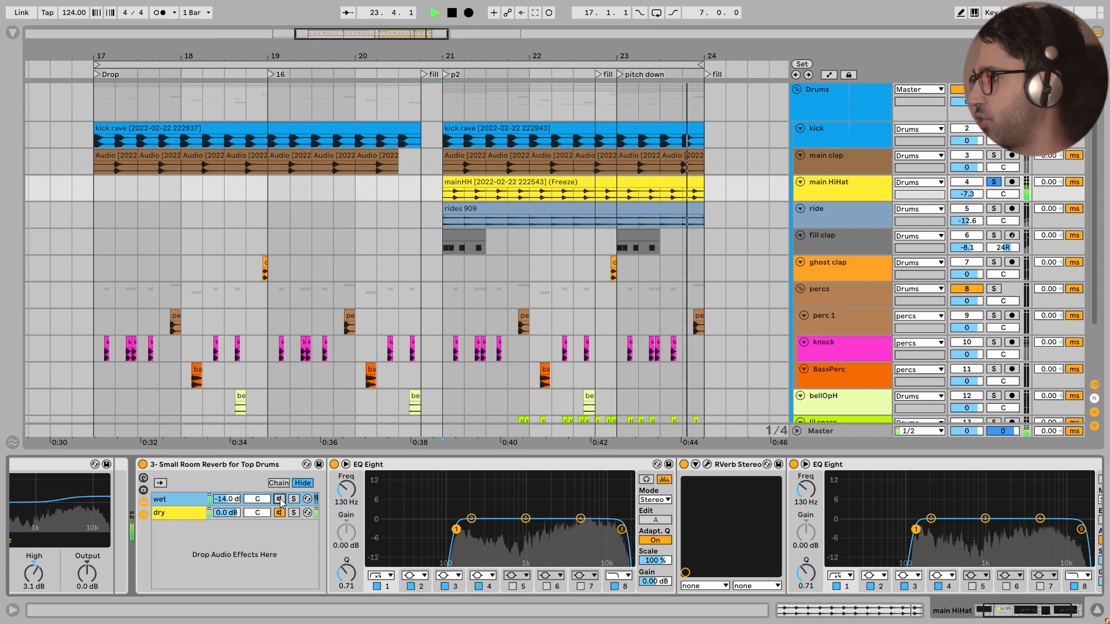
{"action": "key", "text": "space"}
{"action": "key", "text": "space"}
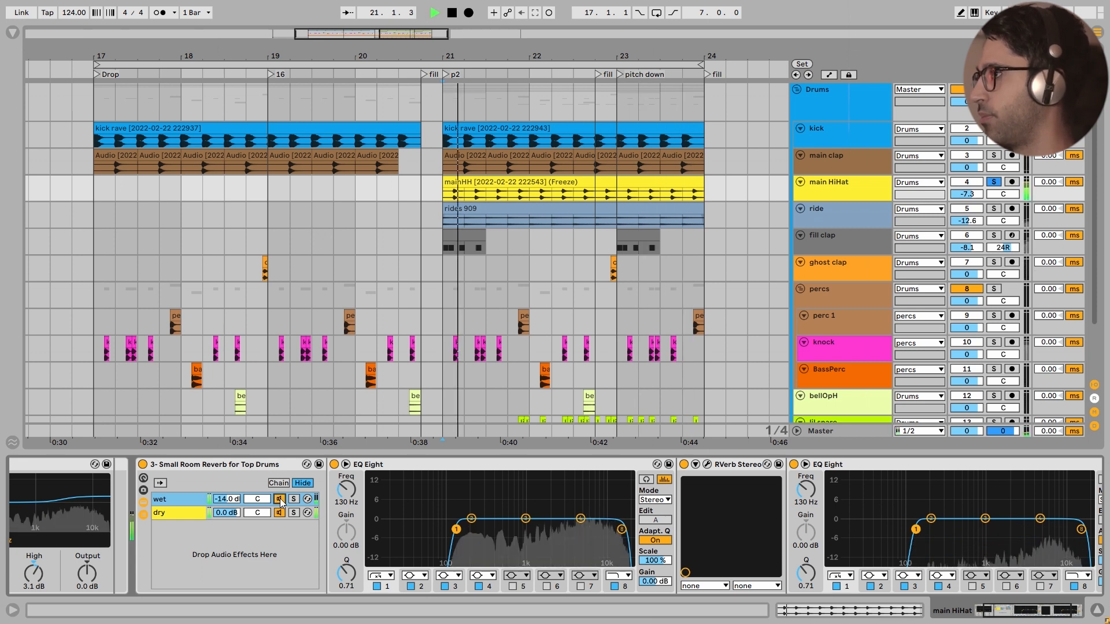
{"action": "key", "text": "space"}
Step: Add the main clap to the soloed main HiHat and play both from bar 21
{"action": "left_click", "coordinate": [995, 156]}
{"action": "key", "text": "space"}
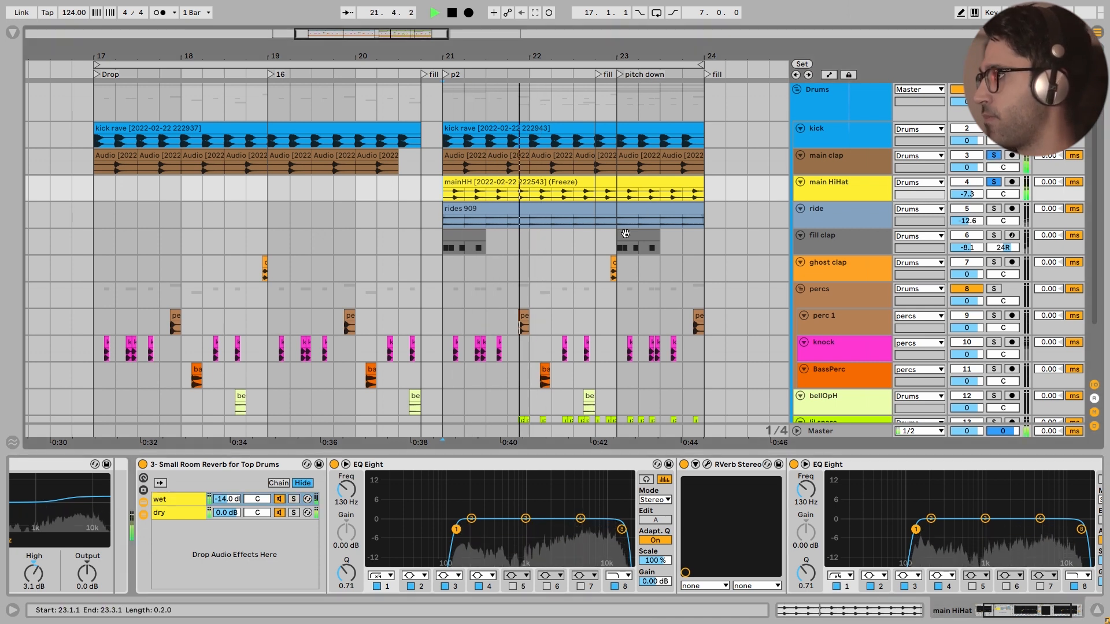
{"action": "key", "text": "space"}
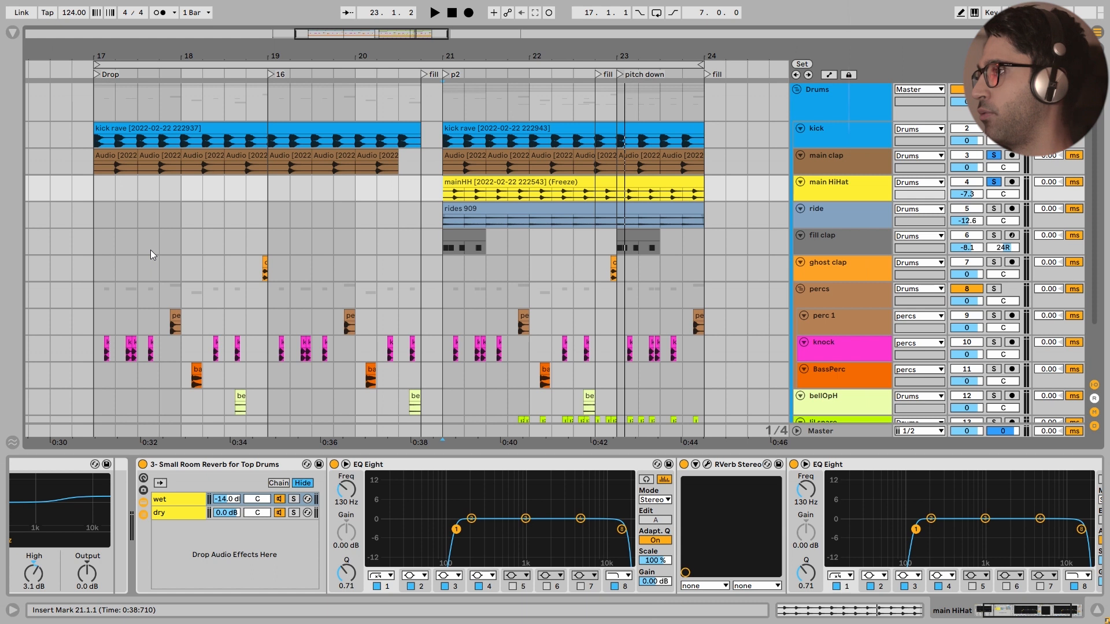
Step: Highlight the percs group's repeating pattern, selecting bar ranges up to the full span from bar 17 to 21
{"action": "scroll", "coordinate": [157, 256], "scroll_direction": "down", "scroll_amount": 2}
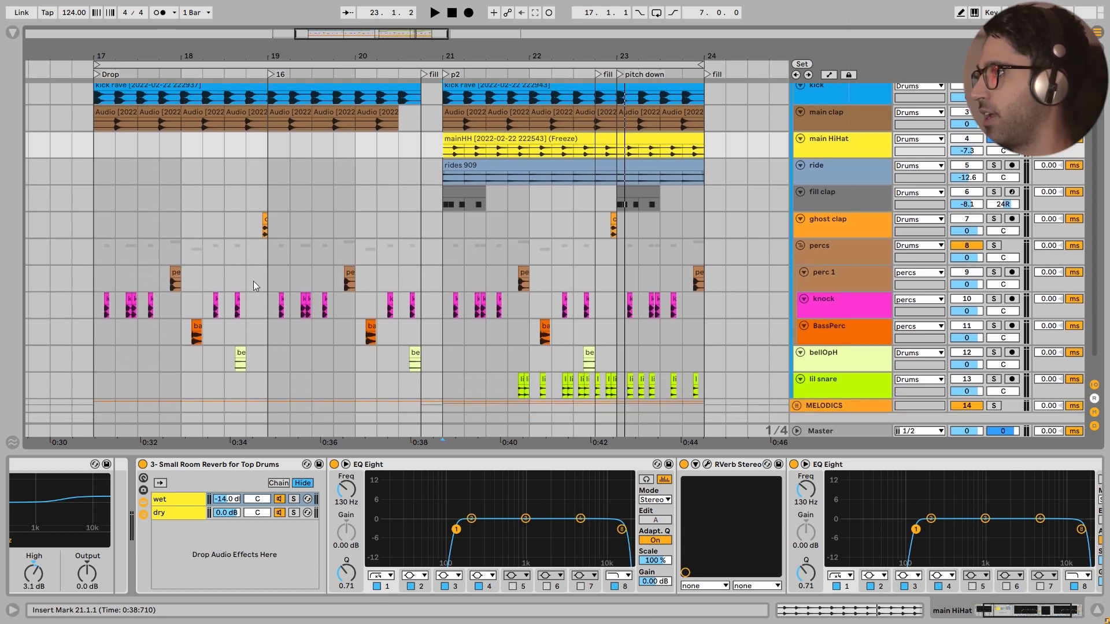
{"action": "scroll", "coordinate": [254, 277], "scroll_direction": "up", "scroll_amount": 1}
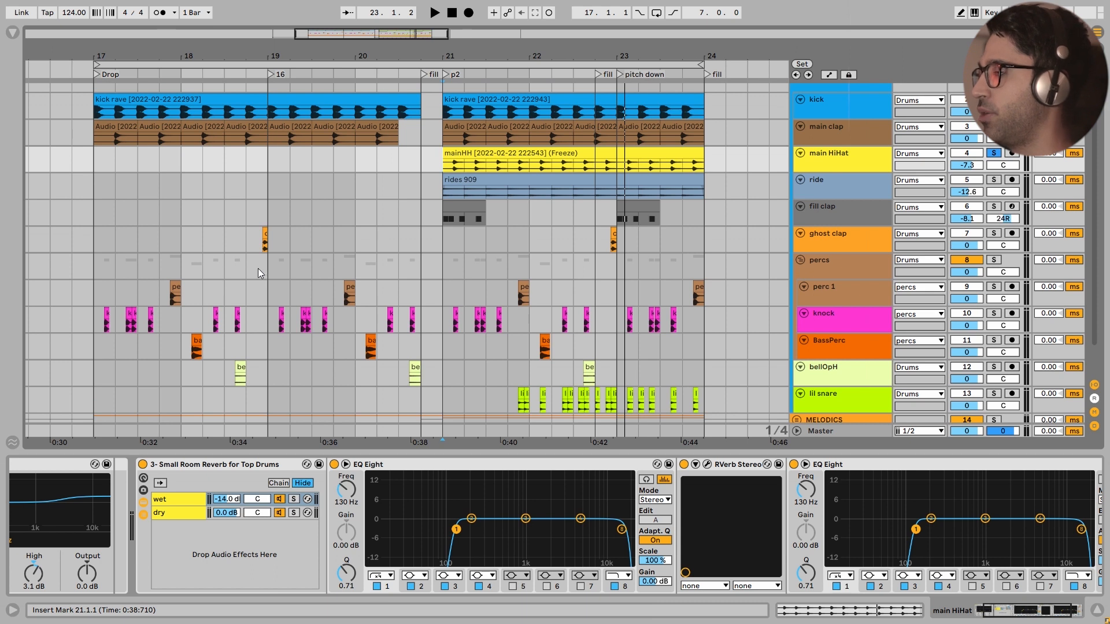
{"action": "left_click_drag", "start_coordinate": [254, 265], "coordinate": [184, 262]}
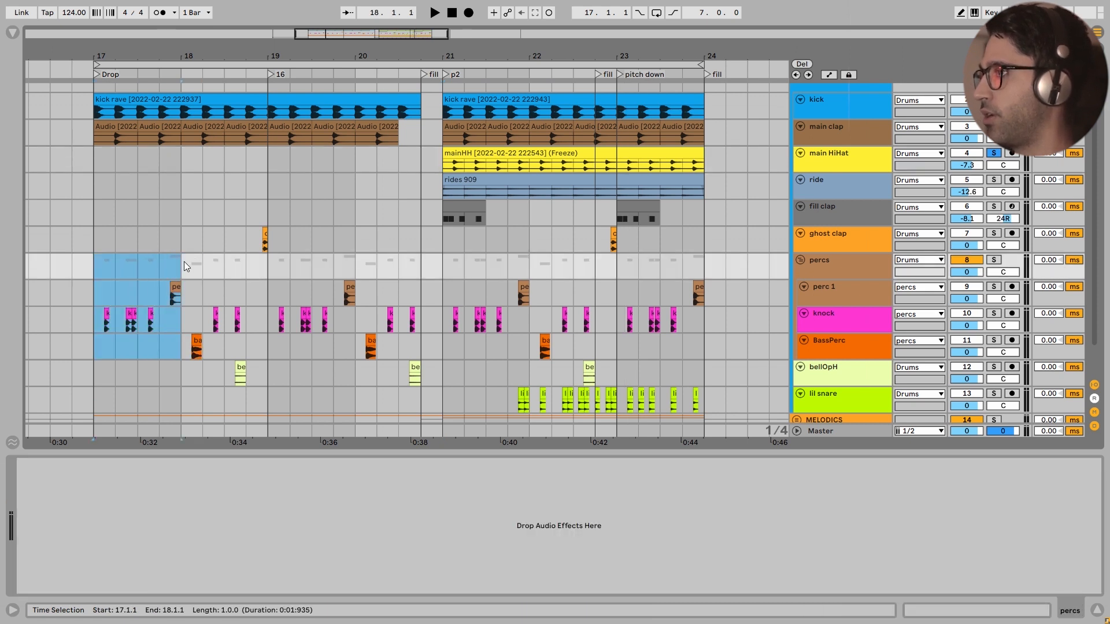
{"action": "left_click_drag", "start_coordinate": [96, 263], "coordinate": [267, 266]}
{"action": "left_click_drag", "start_coordinate": [152, 281], "coordinate": [440, 266]}
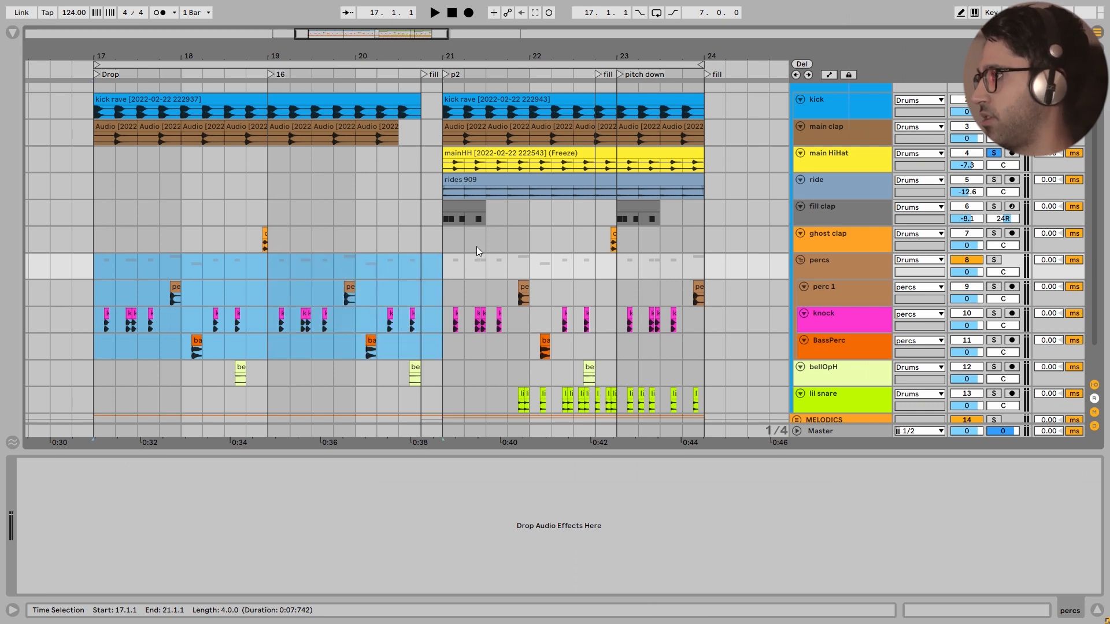
{"action": "left_click", "coordinate": [91, 271]}
Step: Solo the ghost clap and play it from 18.4.1, then highlight its two-bar ranges starting at bars 17 and 21
{"action": "left_click_drag", "start_coordinate": [247, 241], "coordinate": [260, 241]}
{"action": "left_click", "coordinate": [247, 244]}
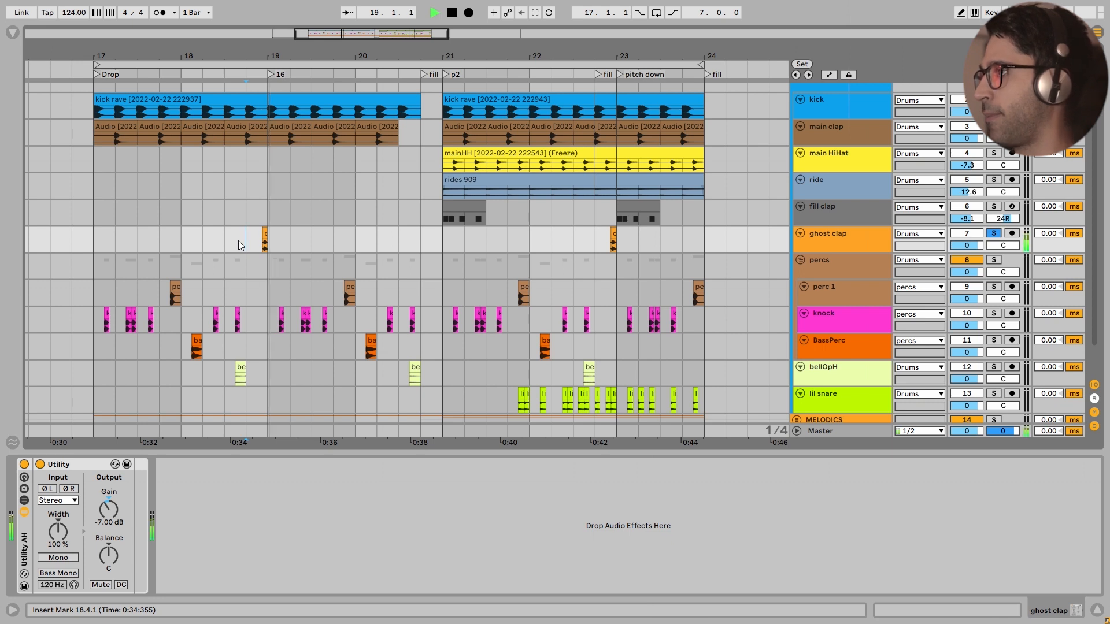
{"action": "left_click", "coordinate": [94, 238]}
{"action": "left_click_drag", "start_coordinate": [94, 237], "coordinate": [267, 236]}
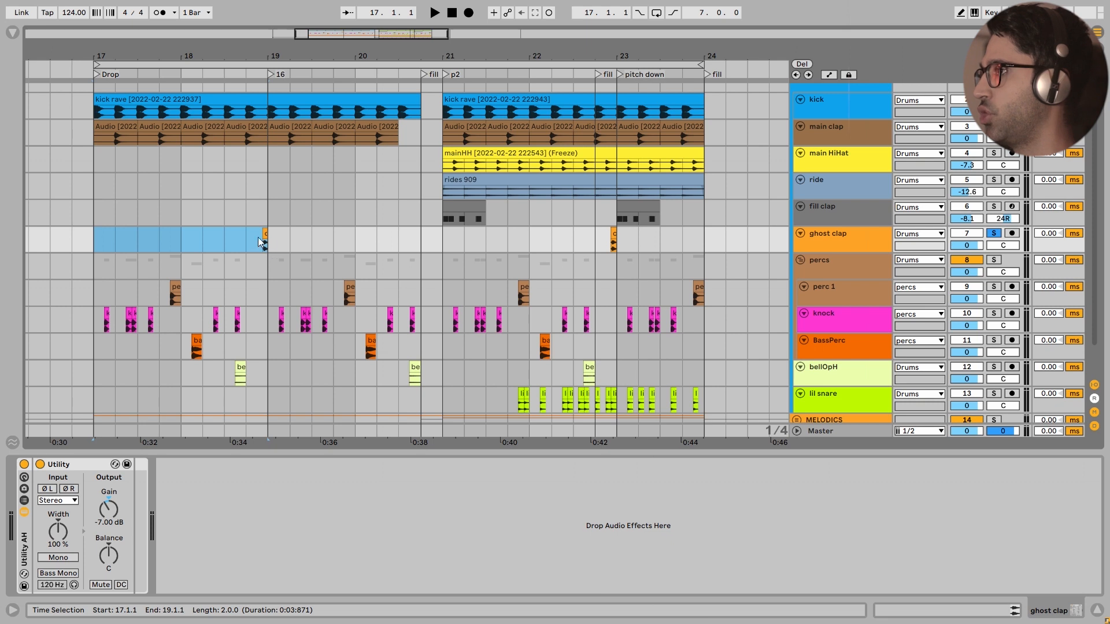
{"action": "left_click_drag", "start_coordinate": [442, 240], "coordinate": [620, 251]}
Step: Play the ghost clap from bar 18 with the main clap and main HiHat also soloed
{"action": "scroll", "coordinate": [620, 251], "scroll_direction": "up", "scroll_amount": 1}
{"action": "left_click", "coordinate": [182, 252]}
{"action": "key", "text": "space"}
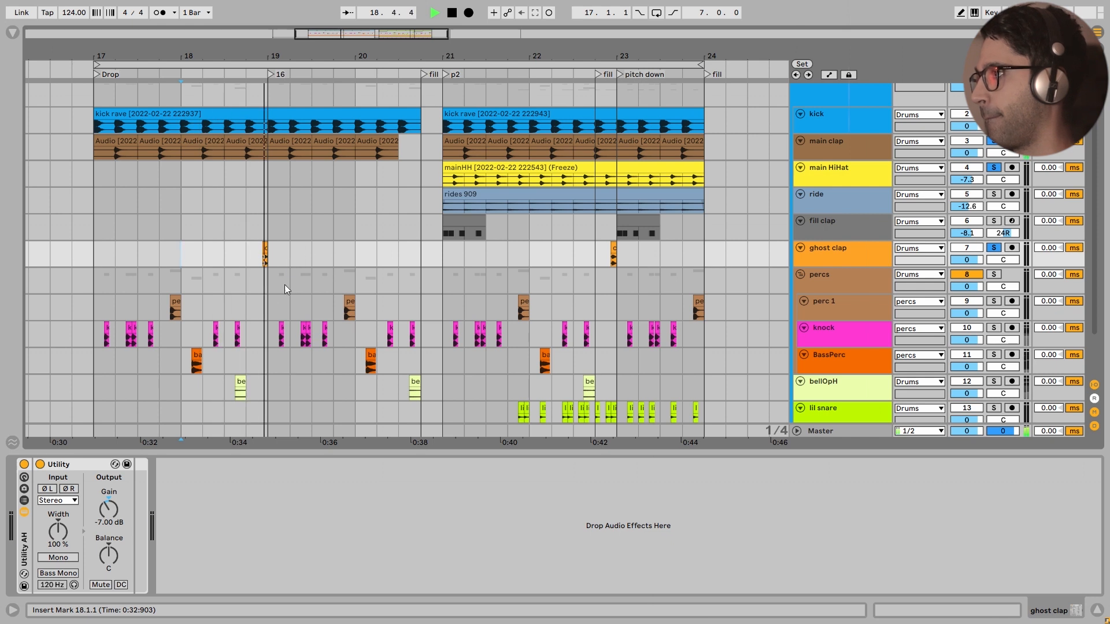
{"action": "key", "text": "space"}
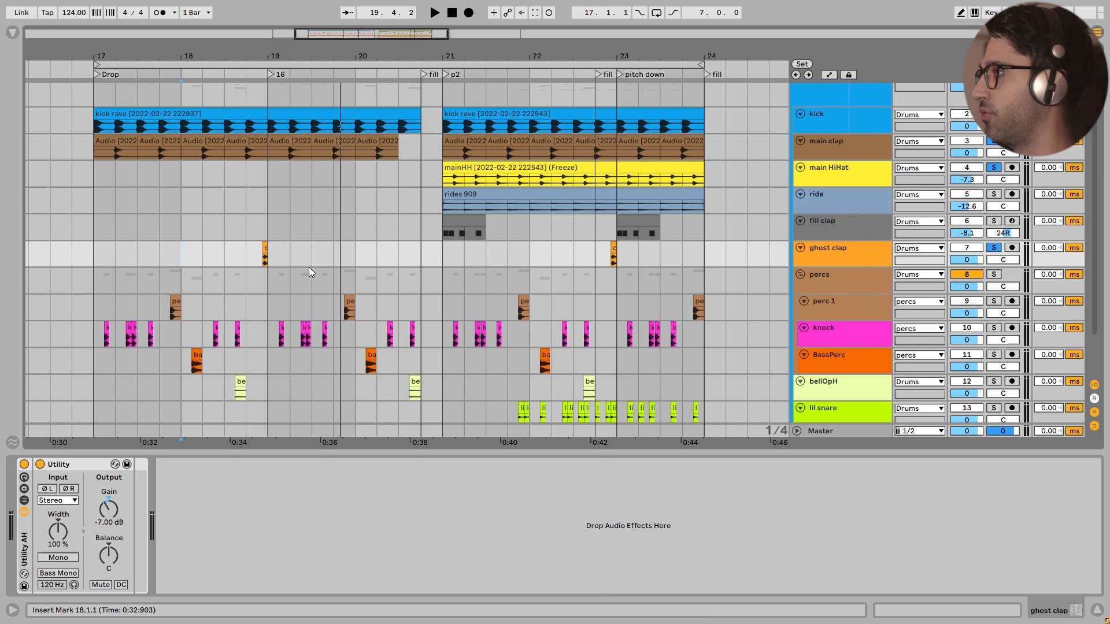
Step: Inspect the perc 1, knock and BassPerc clips, then play the soloed percs group from bar 17
{"action": "scroll", "coordinate": [454, 282], "scroll_direction": "down", "scroll_amount": 1}
{"action": "left_click", "coordinate": [831, 273]}
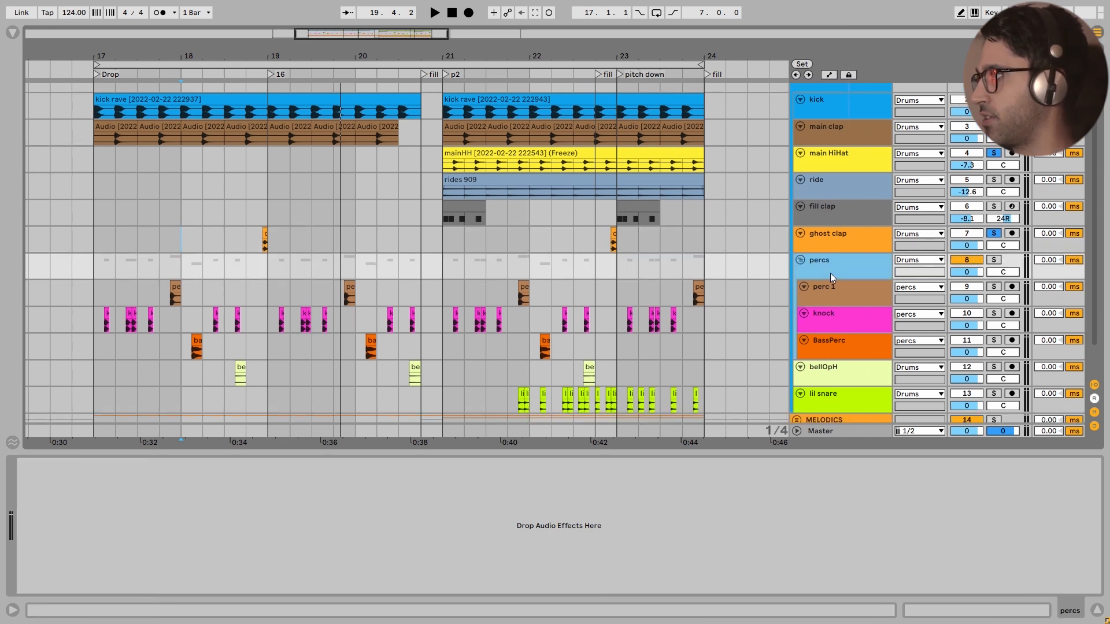
{"action": "left_click", "coordinate": [174, 298]}
{"action": "left_click", "coordinate": [151, 312]}
{"action": "left_click", "coordinate": [197, 343]}
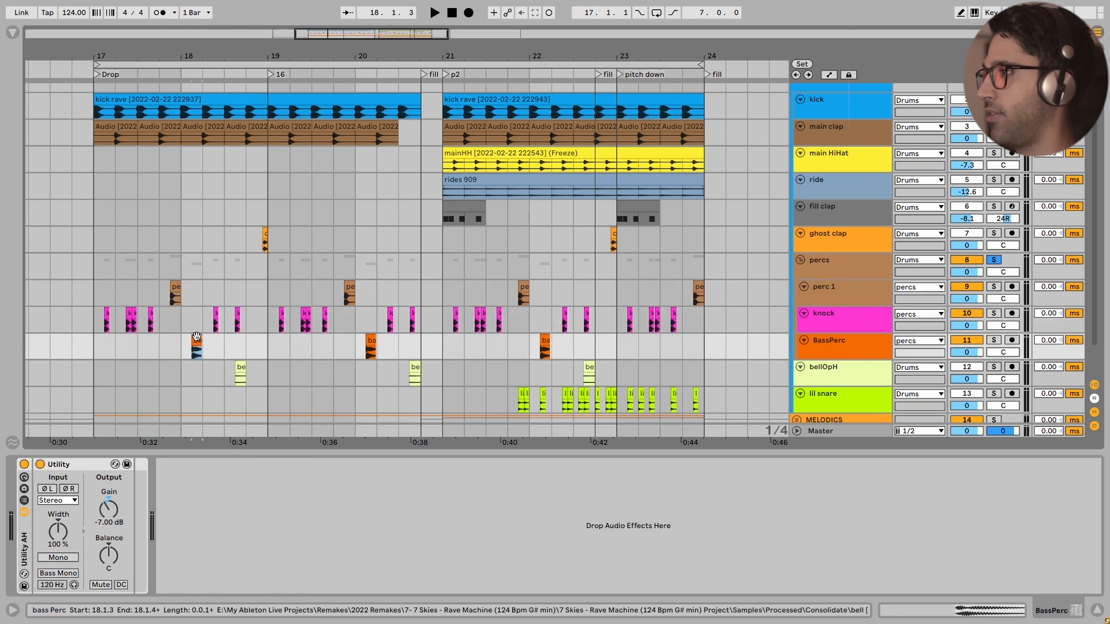
{"action": "left_click", "coordinate": [93, 269]}
{"action": "key", "text": "space"}
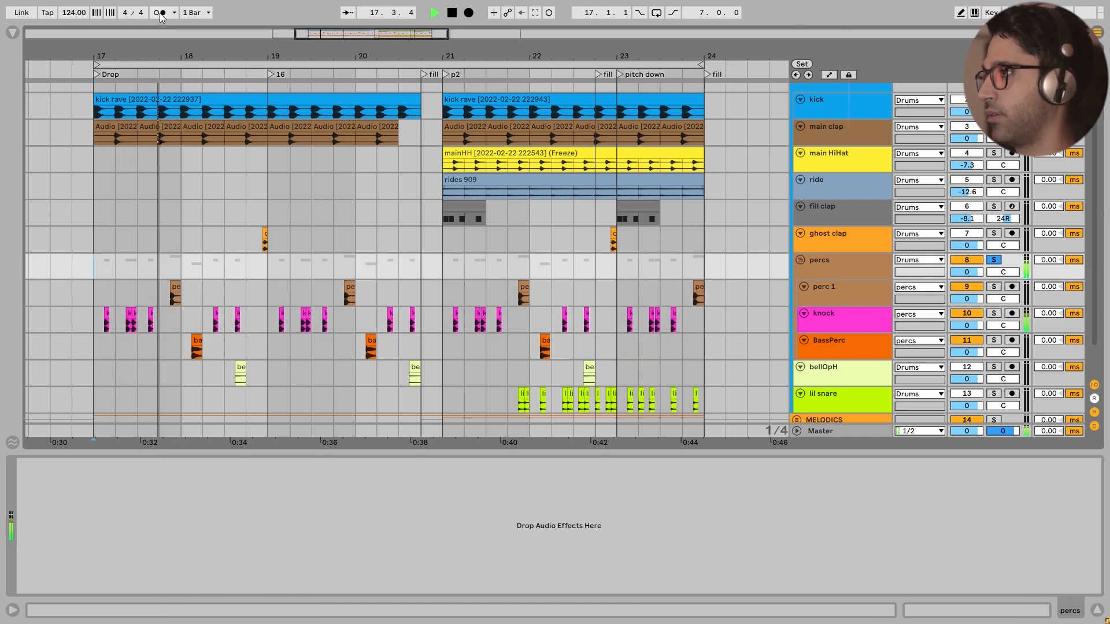
Step: Turn on the metronome and replay the soloed percs group from bar 17 against it
{"action": "left_click", "coordinate": [161, 16]}
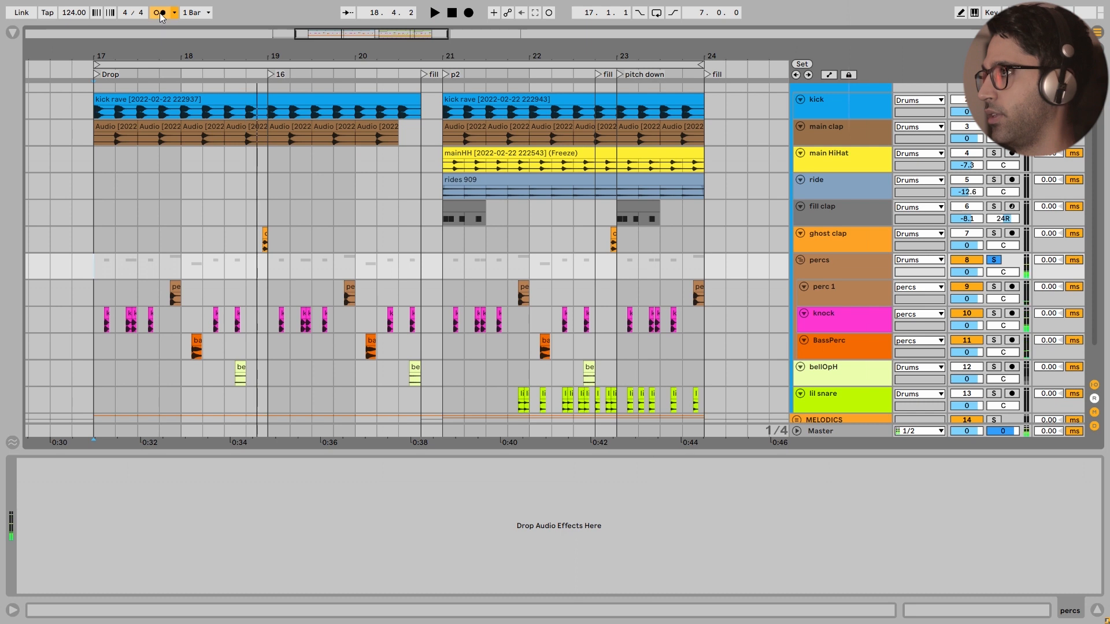
{"action": "key", "text": "space"}
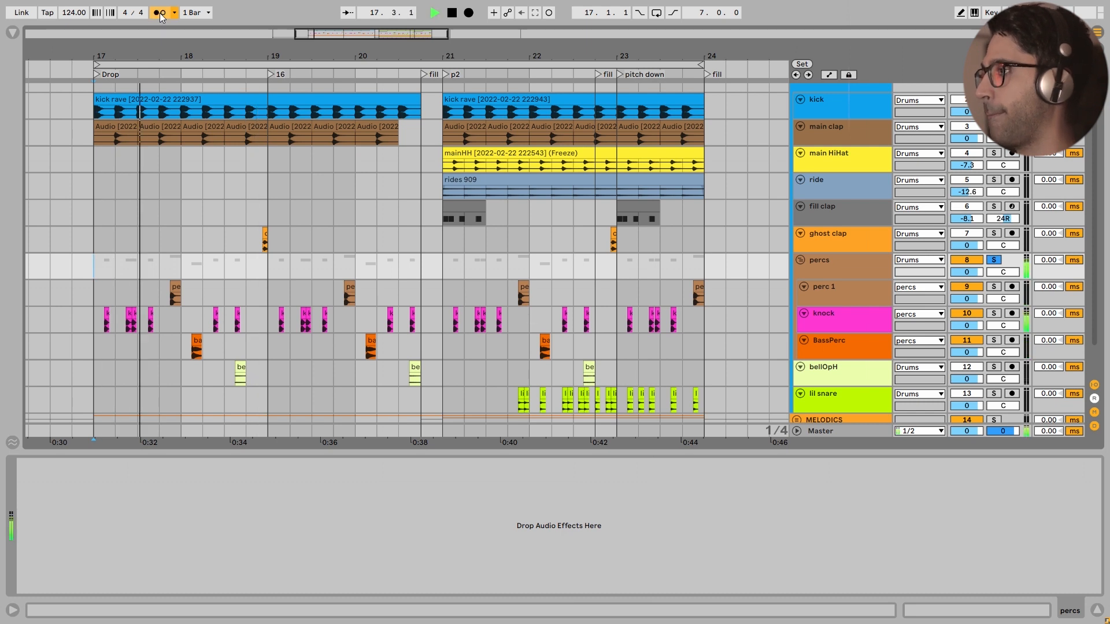
{"action": "key", "text": "space"}
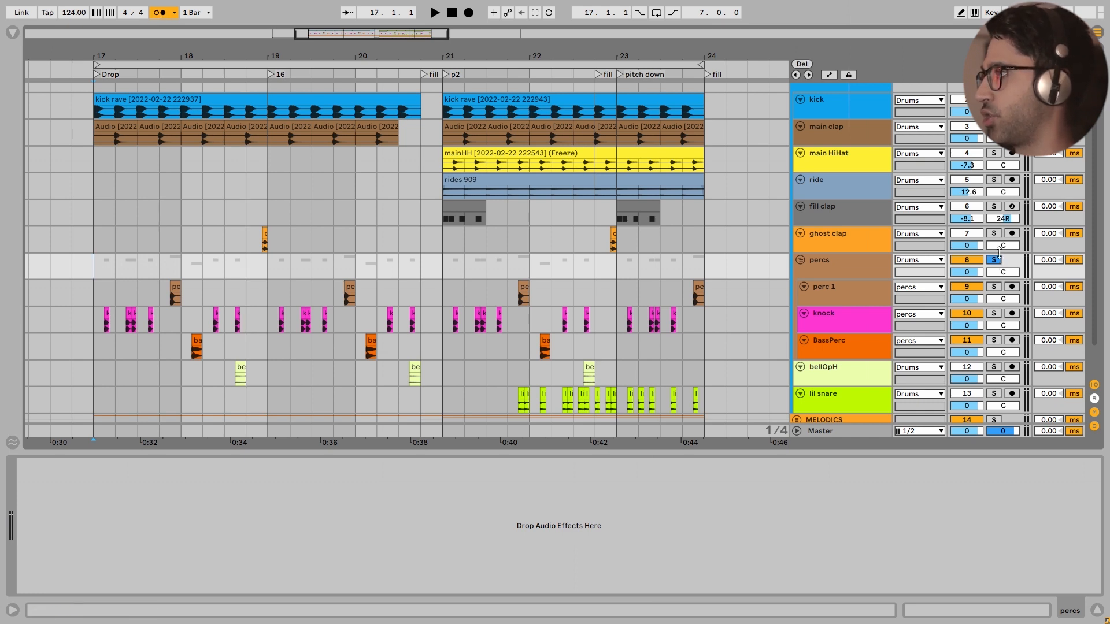
Step: Add the ghost clap and main HiHat to the soloed percs group and play them together from bar 17
{"action": "left_click", "coordinate": [996, 234]}
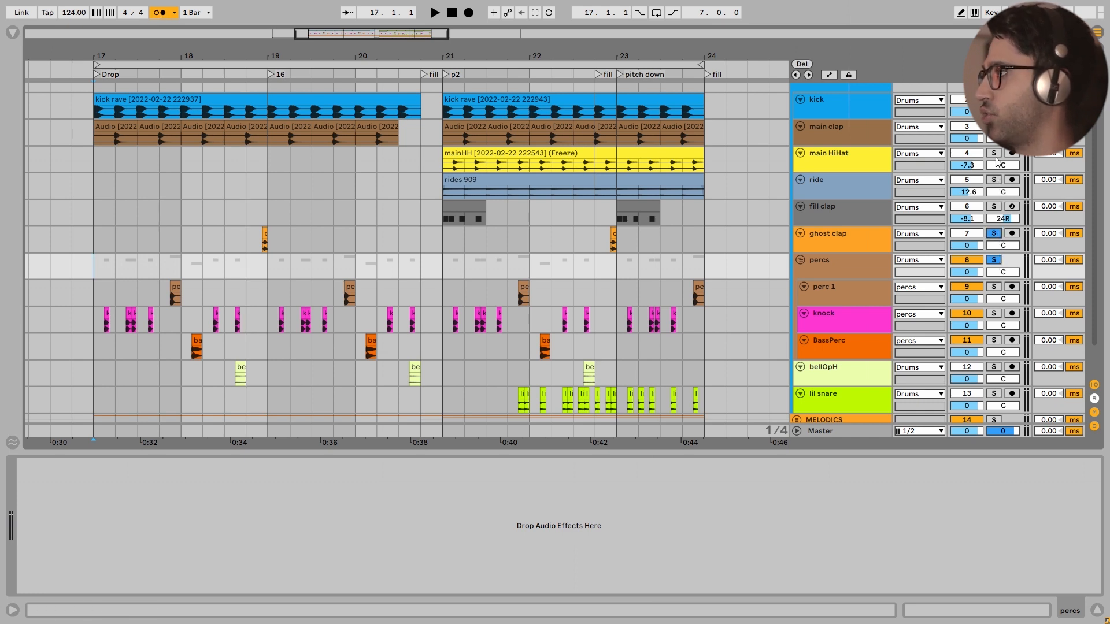
{"action": "key", "text": "space"}
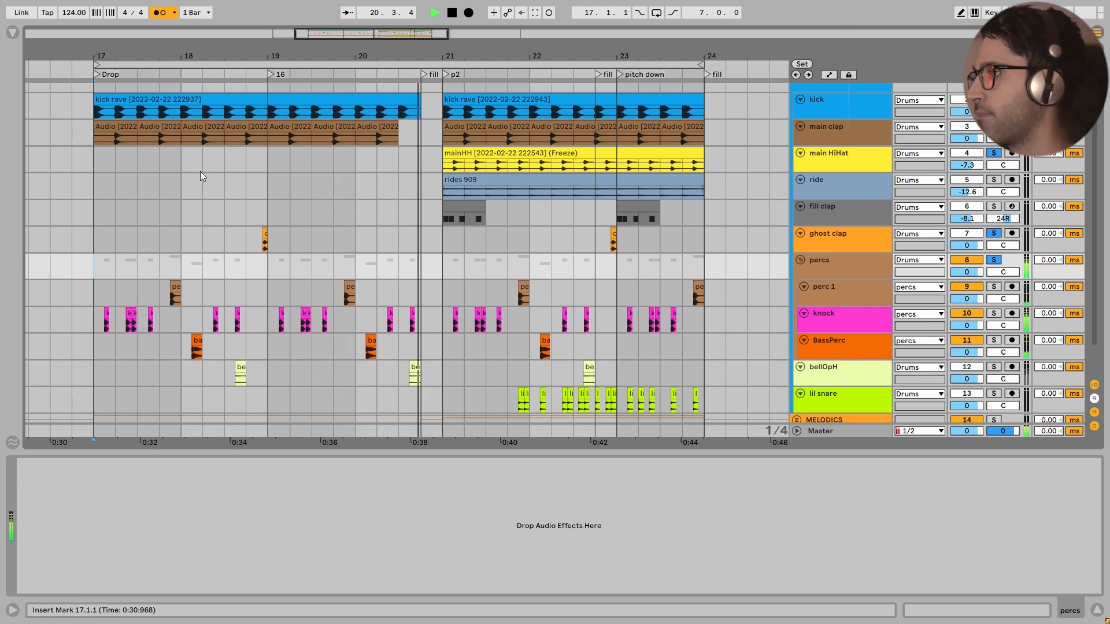
{"action": "key", "text": "space"}
Step: Solo only the bellOpH track and play it from 18.3.1
{"action": "left_click", "coordinate": [225, 379]}
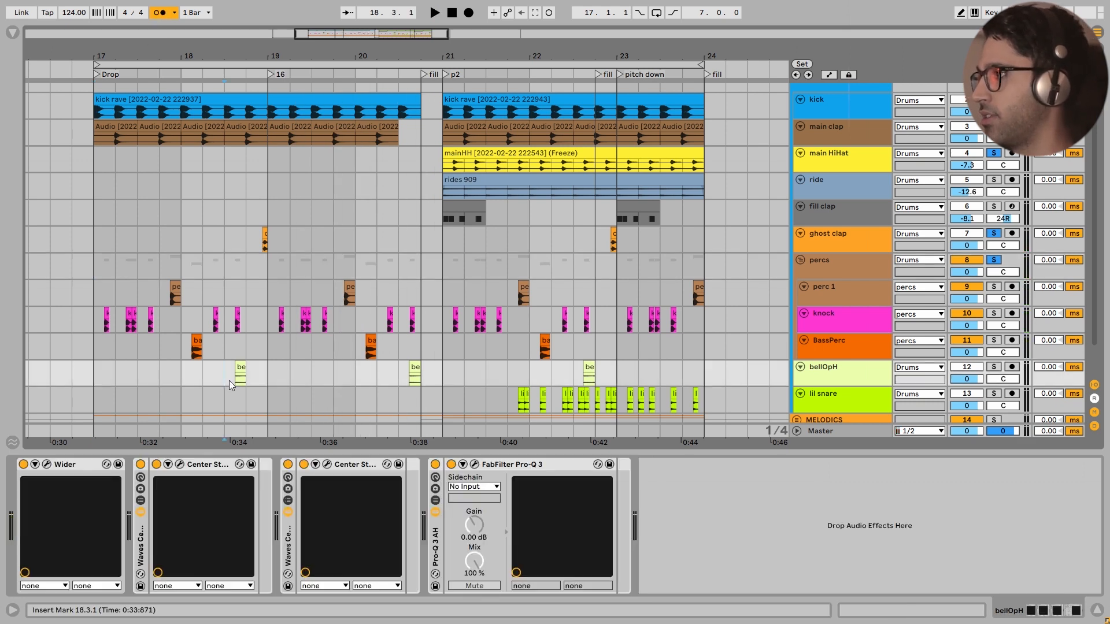
{"action": "key", "text": "s"}
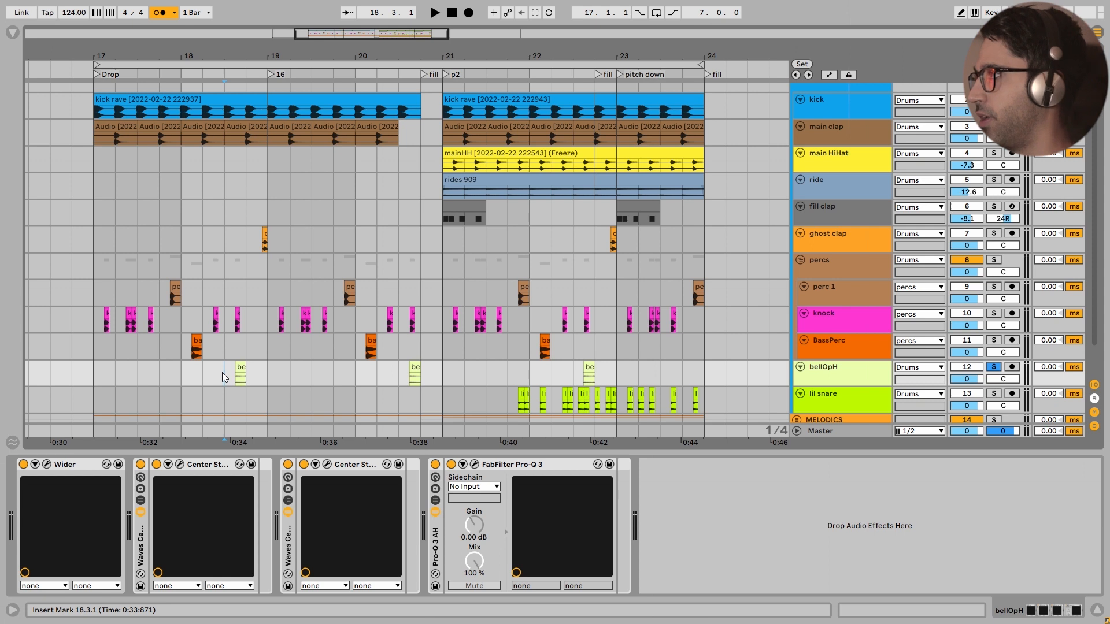
{"action": "key", "text": "space"}
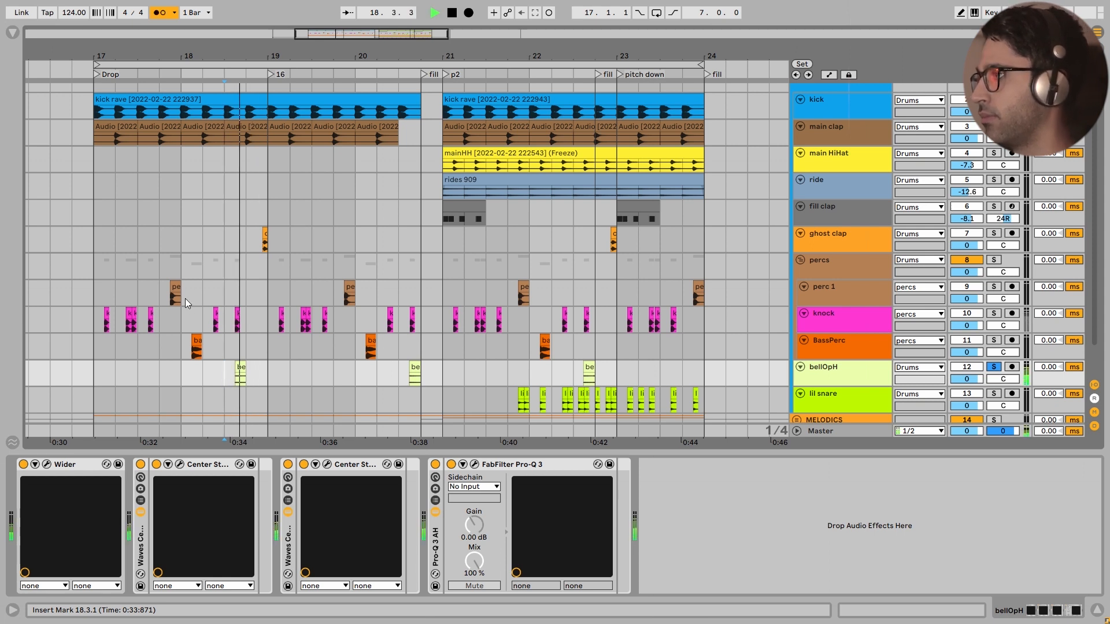
Step: Solo the whole Drums group and play it from bar 17
{"action": "left_click", "coordinate": [844, 91]}
{"action": "left_click", "coordinate": [101, 235]}
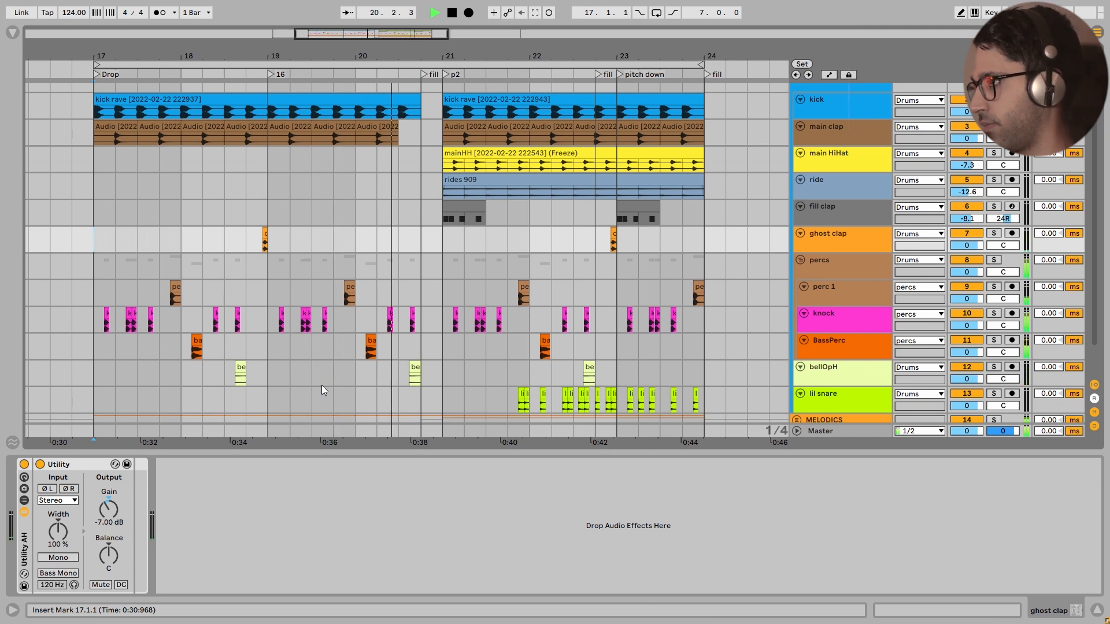
{"action": "key", "text": "space"}
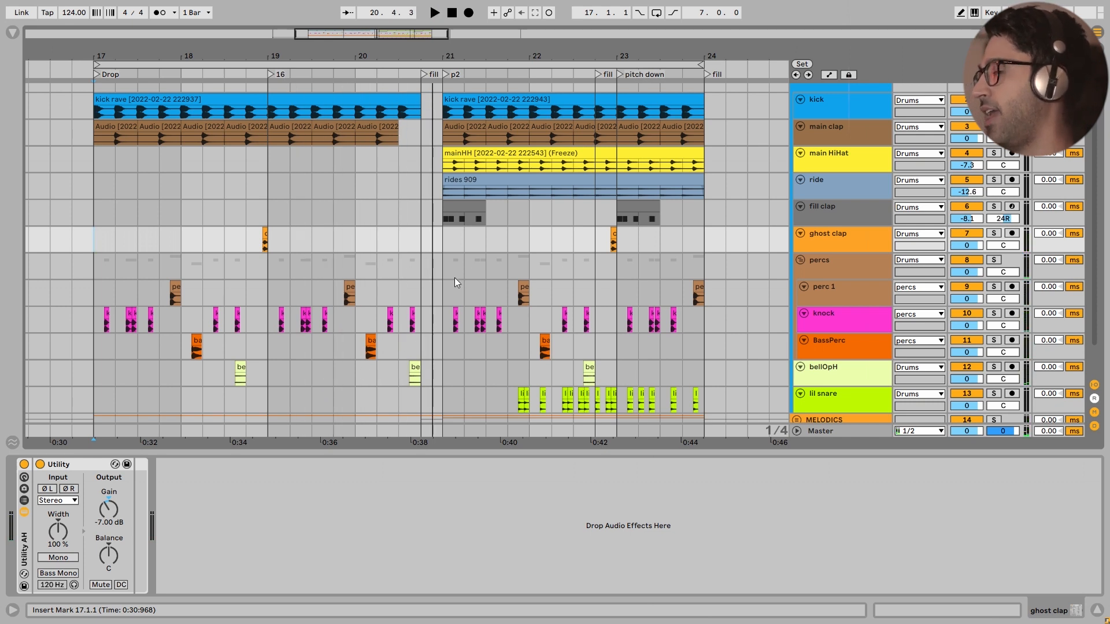
Step: Solo only the ride track and play it from bar 21
{"action": "scroll", "coordinate": [612, 255], "scroll_direction": "right", "scroll_amount": 2}
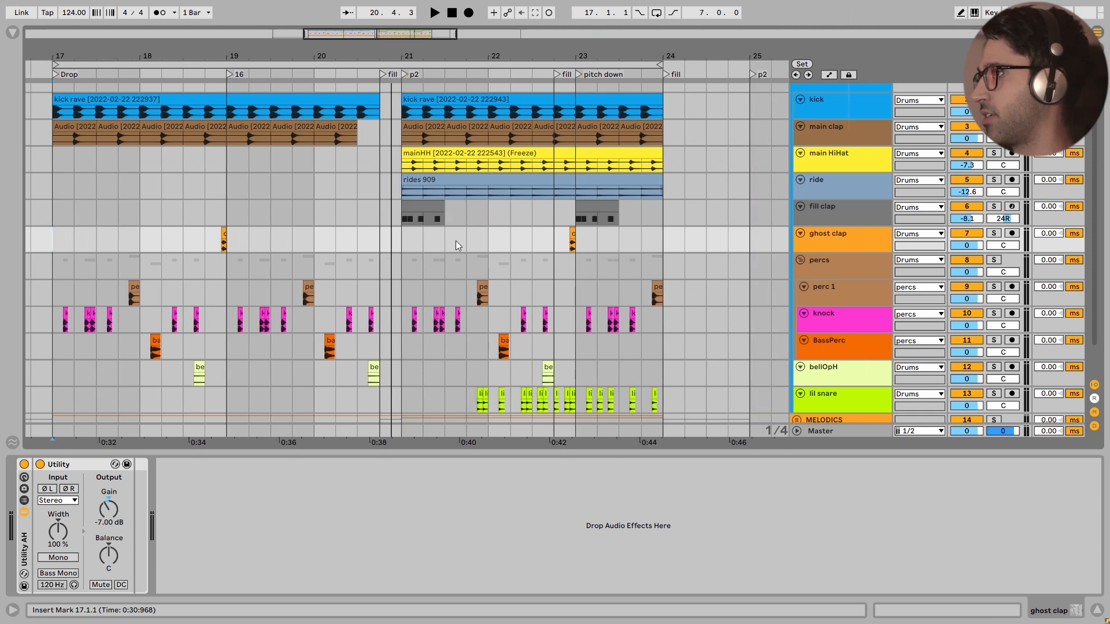
{"action": "left_click", "coordinate": [402, 192]}
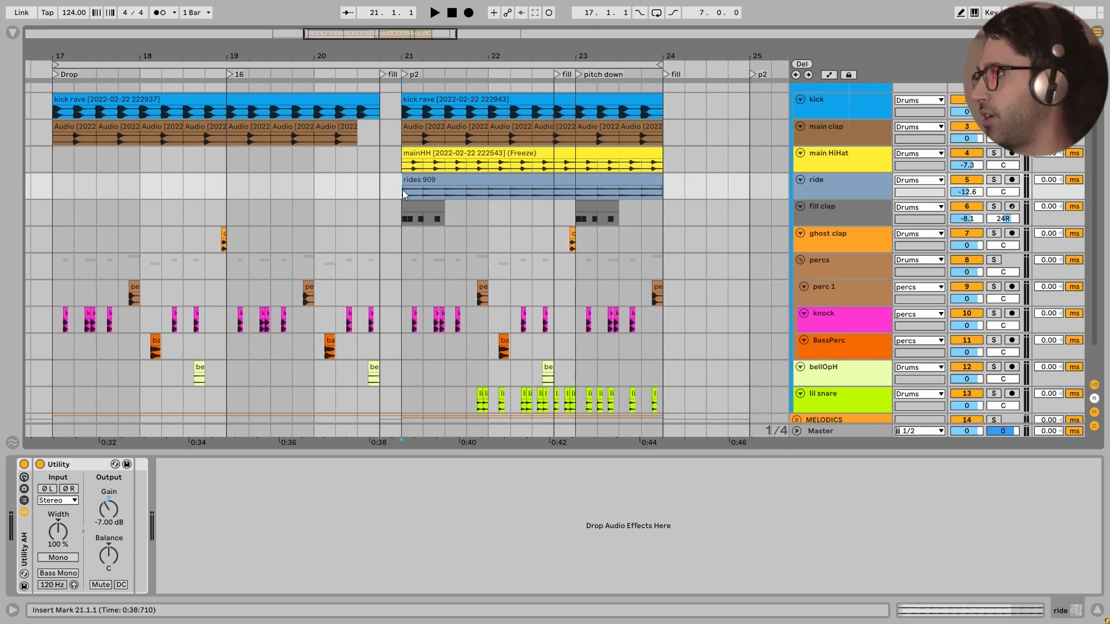
{"action": "key", "text": "space"}
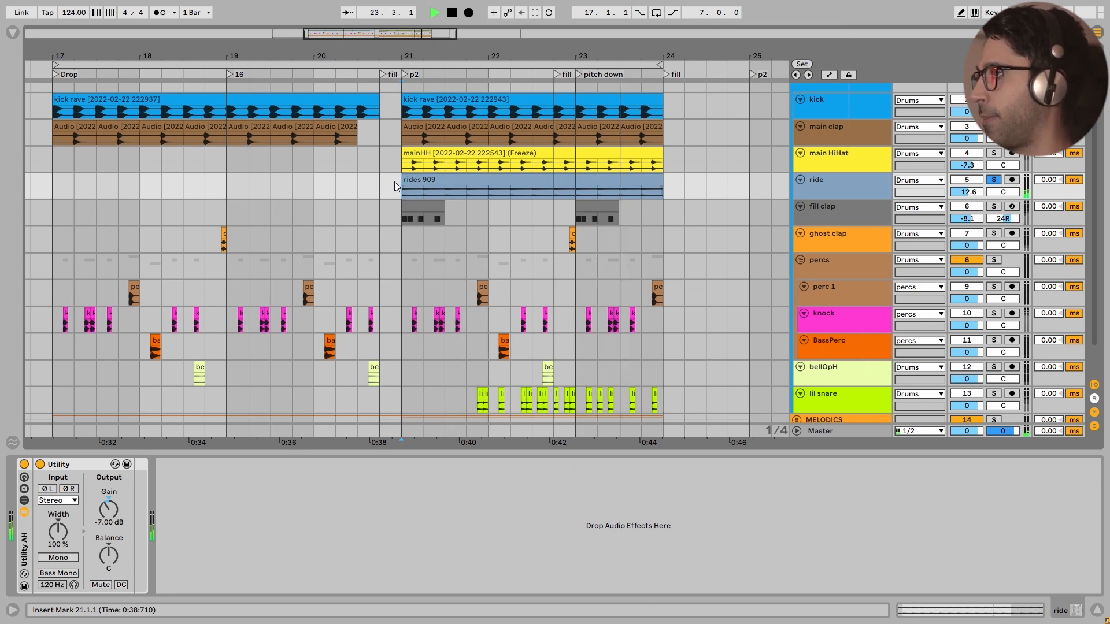
{"action": "key", "text": "space"}
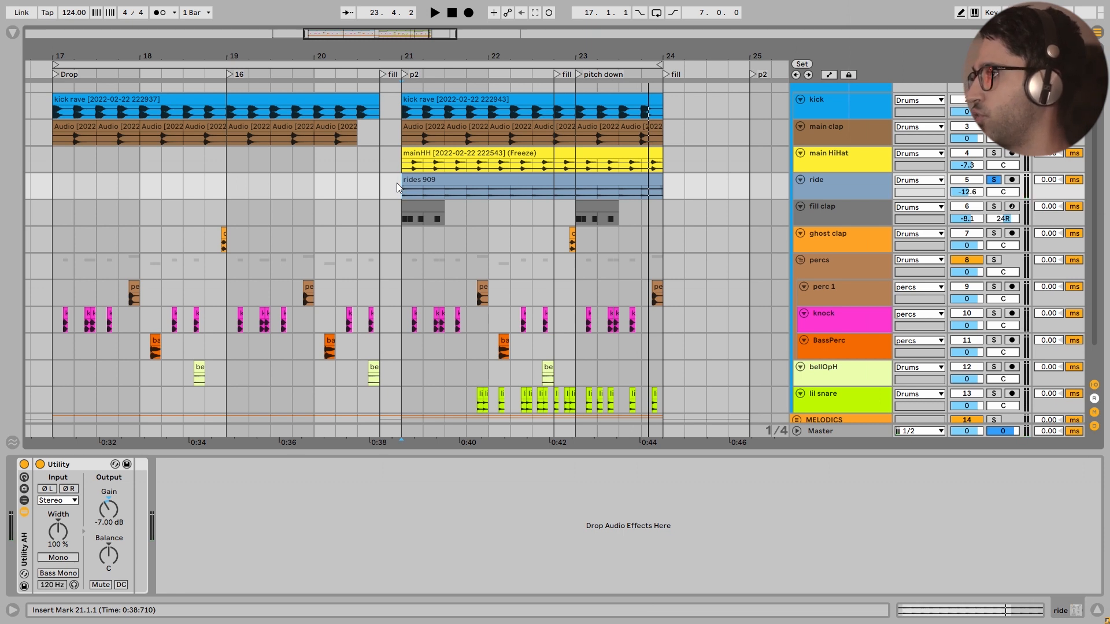
Step: Solo only the fill clap track and play it from bar 21
{"action": "left_click", "coordinate": [413, 218]}
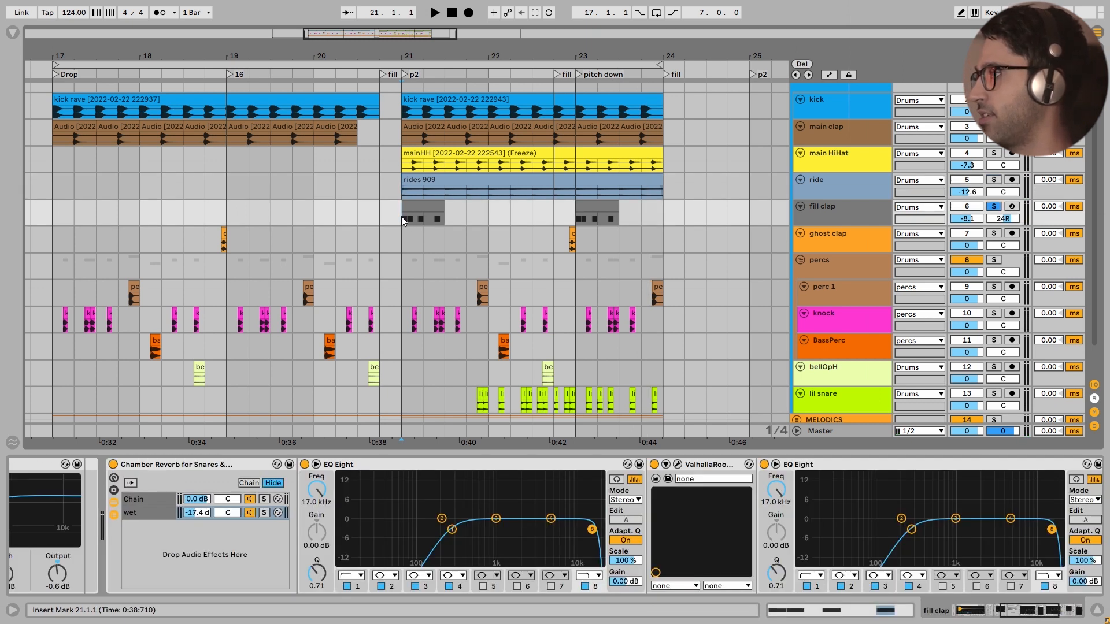
{"action": "key", "text": "space"}
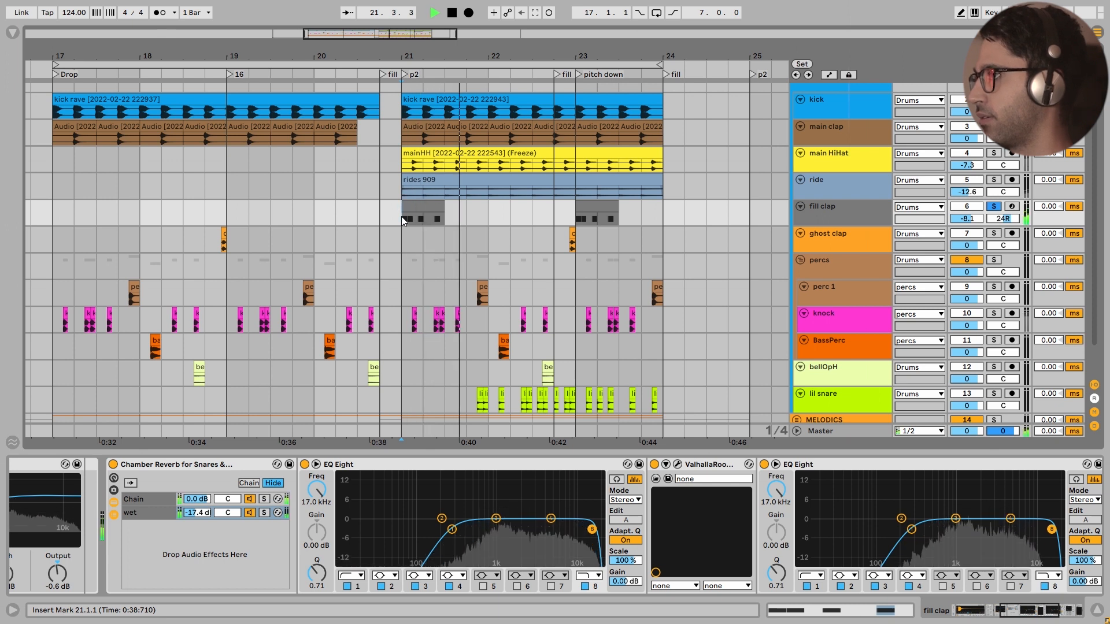
{"action": "key", "text": "space"}
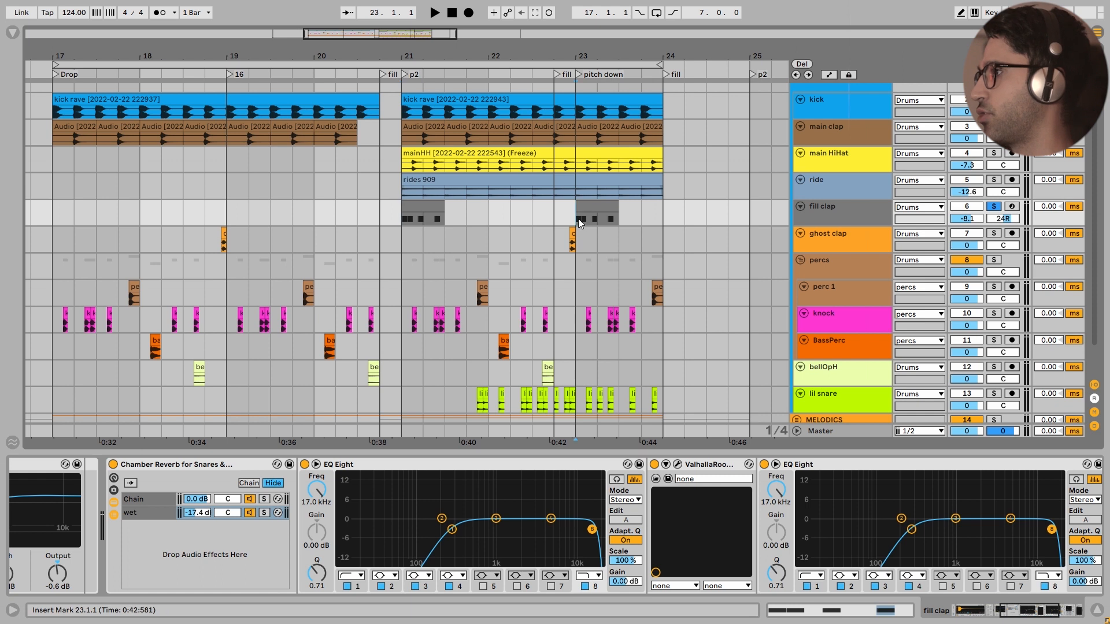
Step: Solo the whole Drums group and play it from bar 21
{"action": "left_click", "coordinate": [401, 216]}
{"action": "key", "text": "space"}
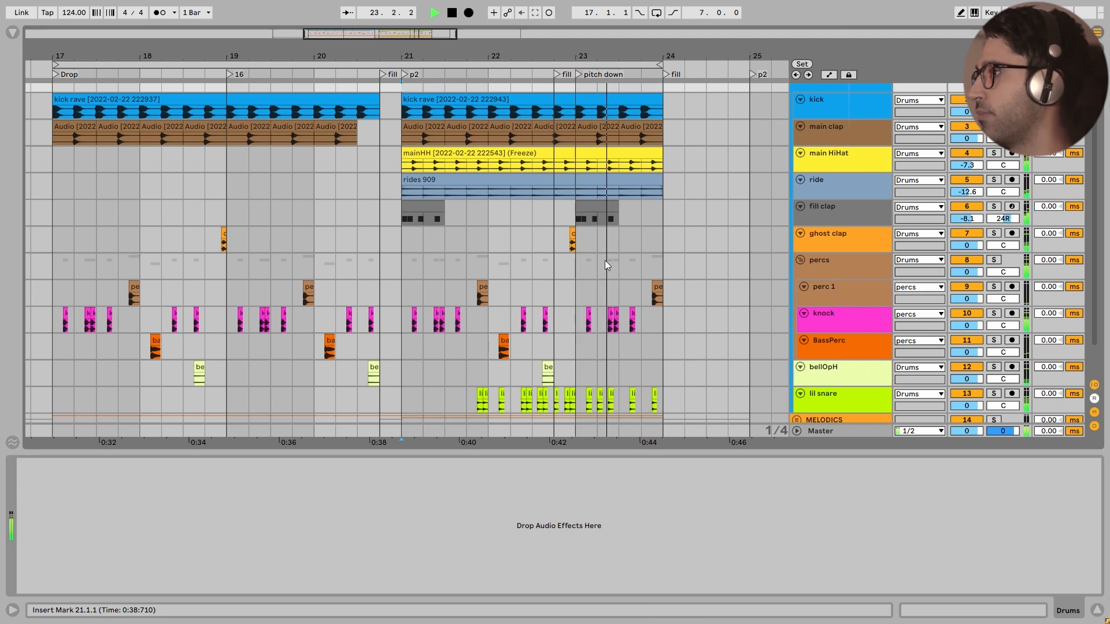
{"action": "key", "text": "space"}
Step: Hide the device view, solo only the lil snare track and play it from 21.4.1
{"action": "scroll", "coordinate": [563, 255], "scroll_direction": "down", "scroll_amount": 2}
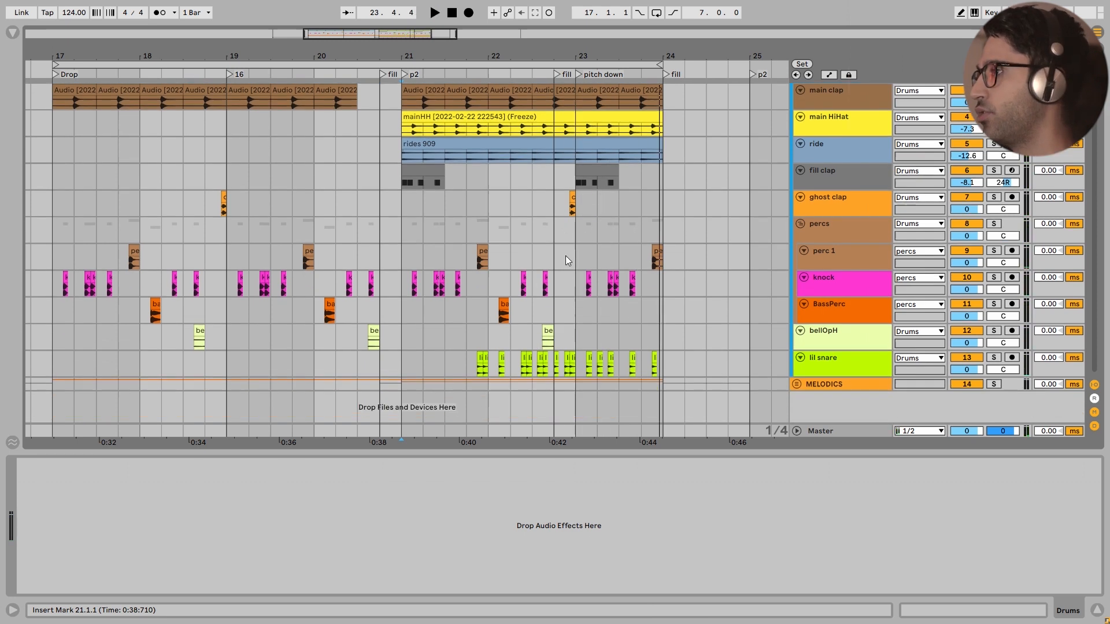
{"action": "scroll", "coordinate": [566, 255], "scroll_direction": "up", "scroll_amount": 1}
{"action": "key", "text": "ctrl+alt+l"}
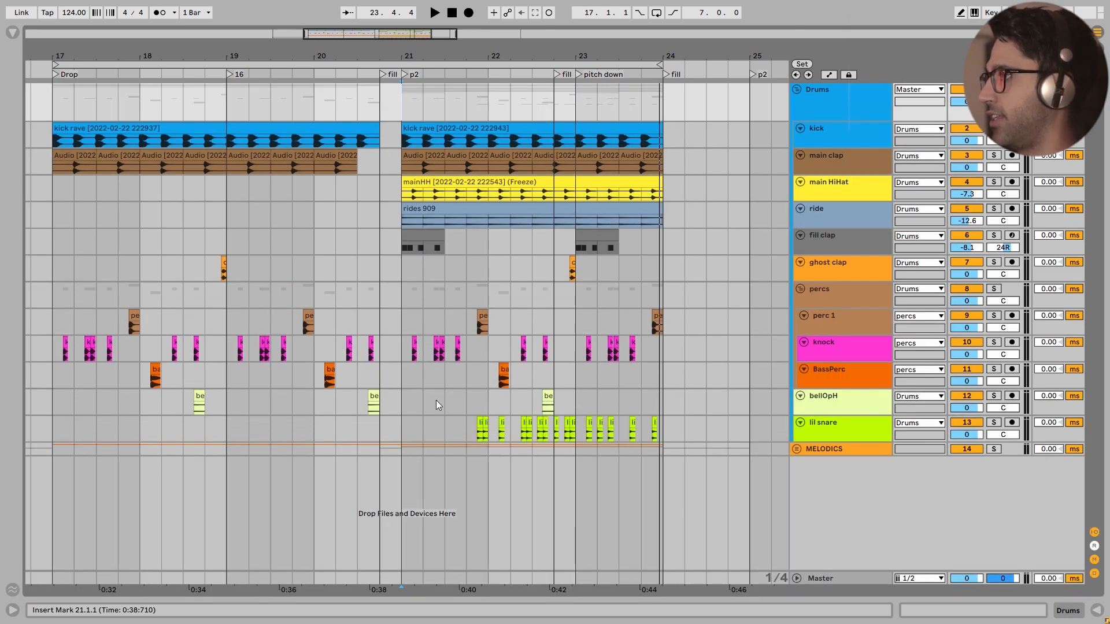
{"action": "left_click", "coordinate": [468, 432]}
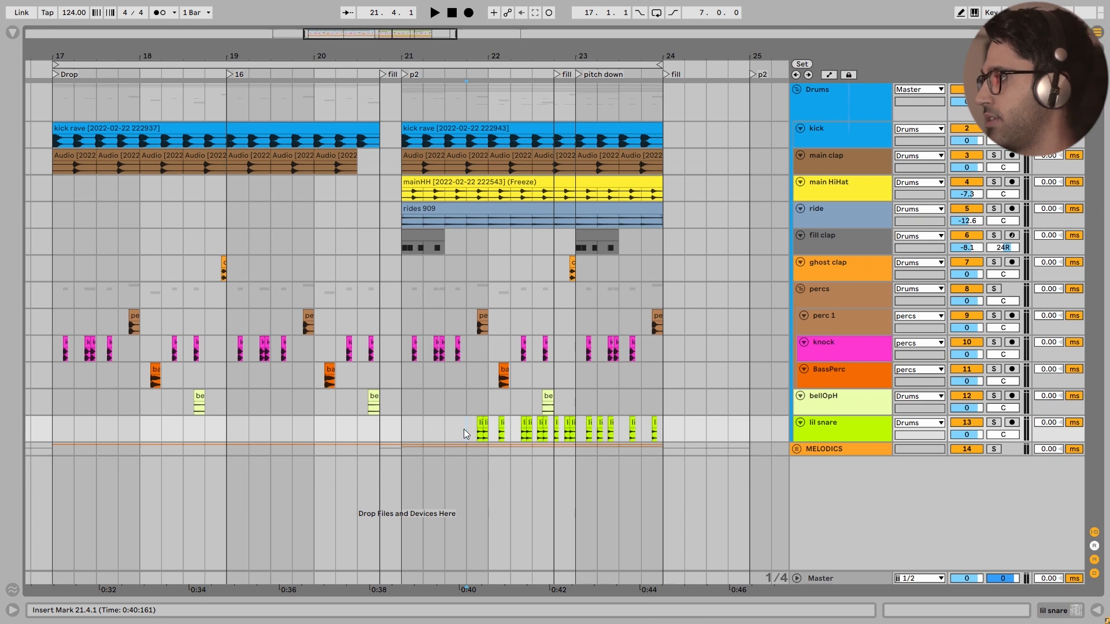
{"action": "key", "text": "s"}
{"action": "key", "text": "space"}
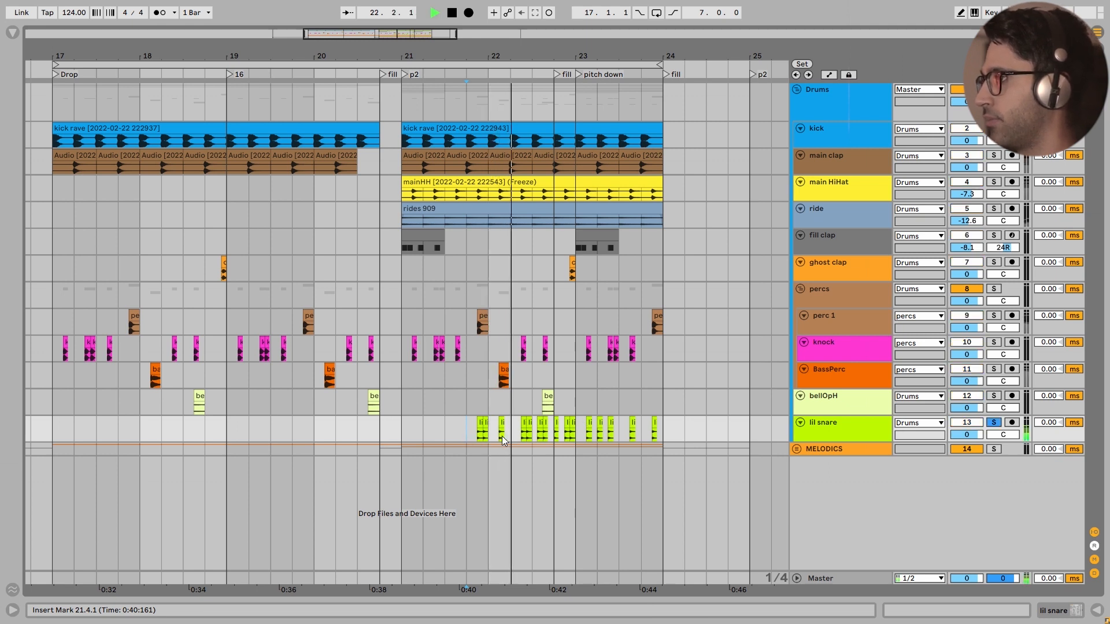
{"action": "key", "text": "space"}
Step: Replay the soloed lil snare from 21.4.1 with the metronome turned on
{"action": "key", "text": "space"}
{"action": "left_click", "coordinate": [158, 14]}
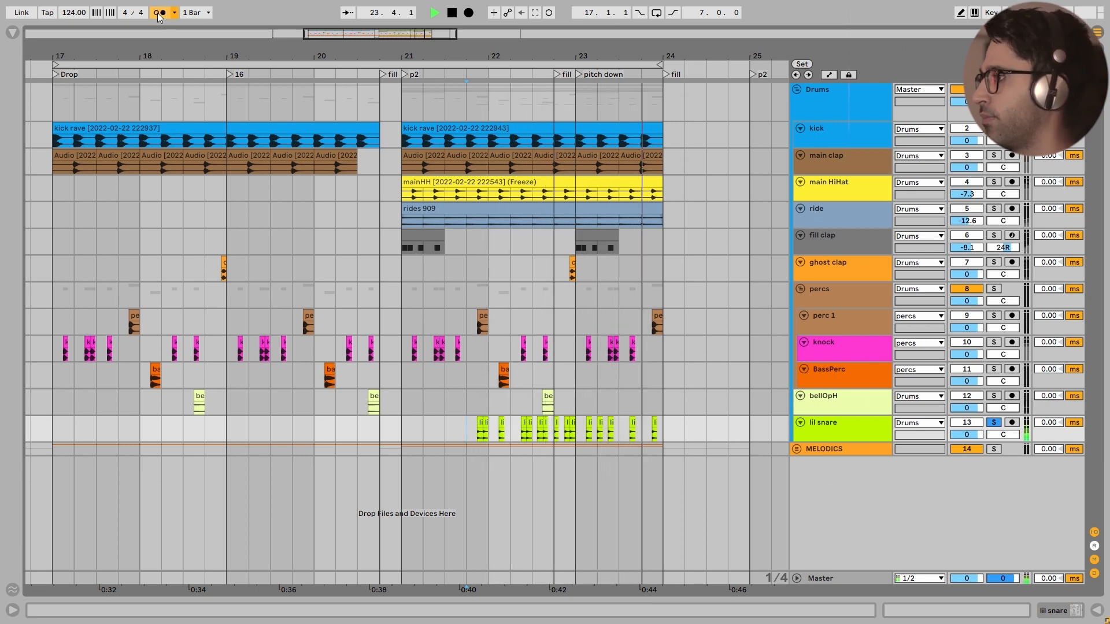
{"action": "key", "text": "space"}
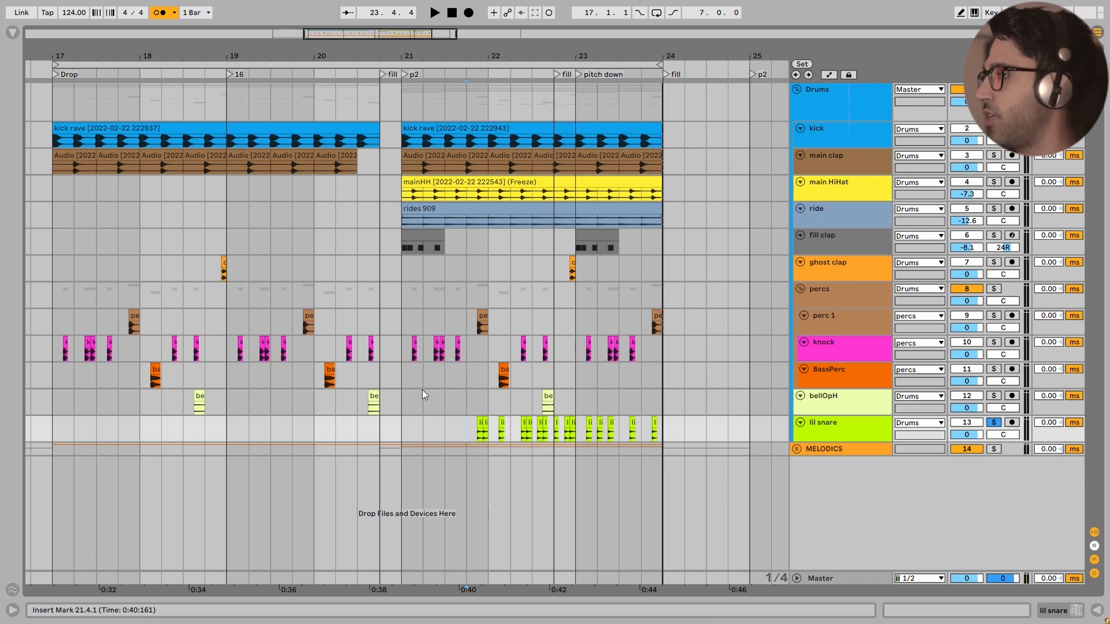
Step: Switch from the lil snare solo to the whole Drums group and play it from bar 21 against the metronome
{"action": "left_click", "coordinate": [406, 111]}
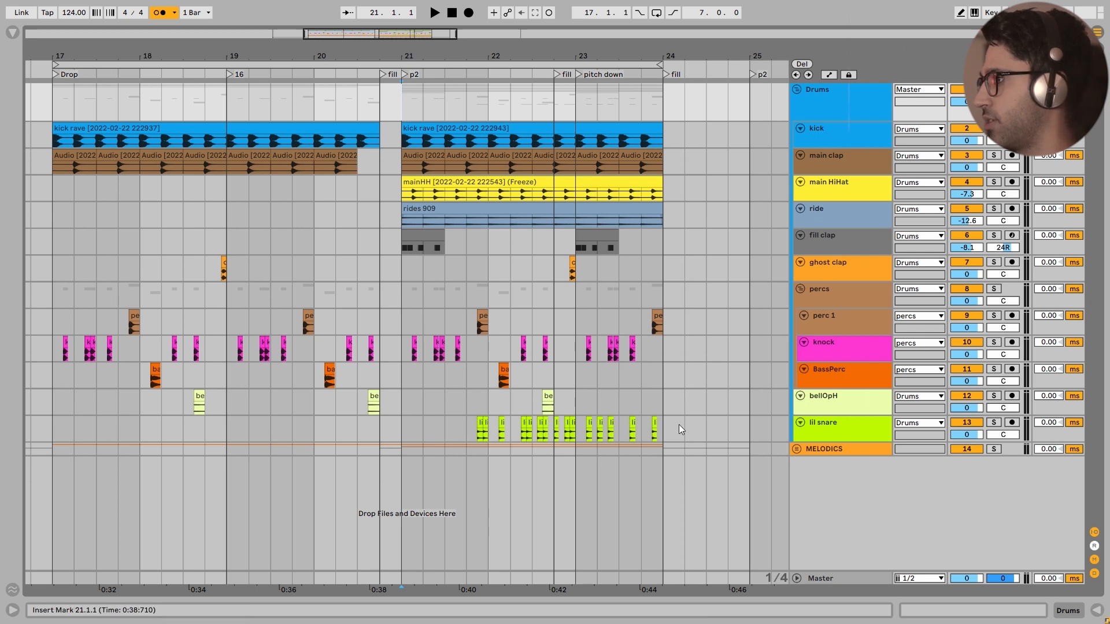
{"action": "key", "text": "space"}
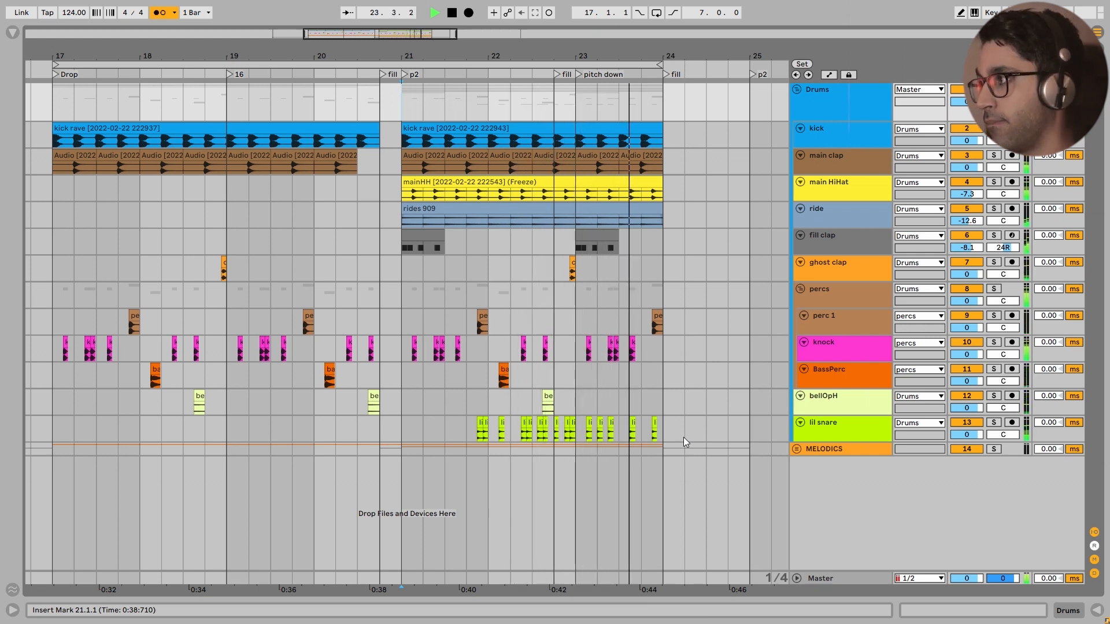
{"action": "key", "text": "space"}
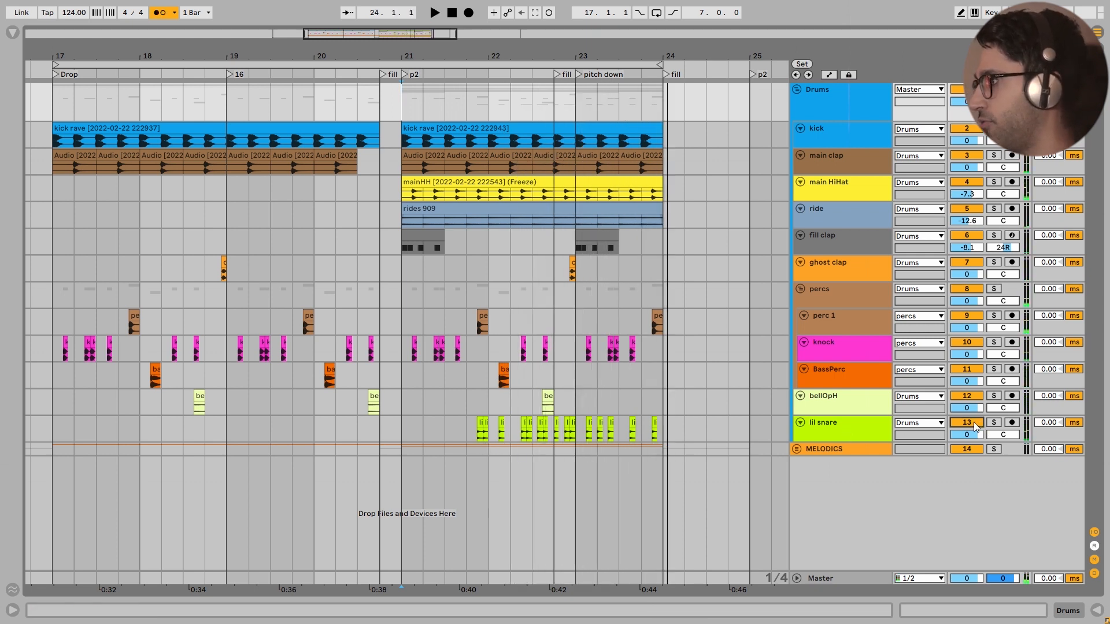
Step: With the metronome off, compare the drums from bar 21 with lil snare muted and from 21.4.1 with it unmuted
{"action": "key", "text": "space"}
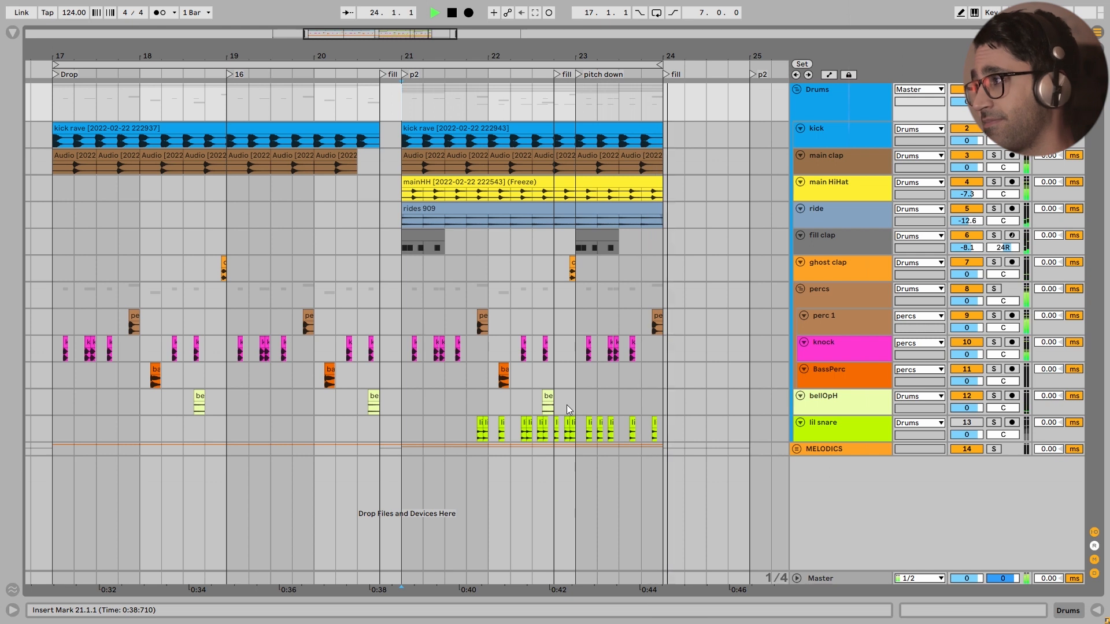
{"action": "key", "text": "space"}
{"action": "left_click_drag", "start_coordinate": [467, 429], "coordinate": [664, 429]}
{"action": "left_click", "coordinate": [467, 429]}
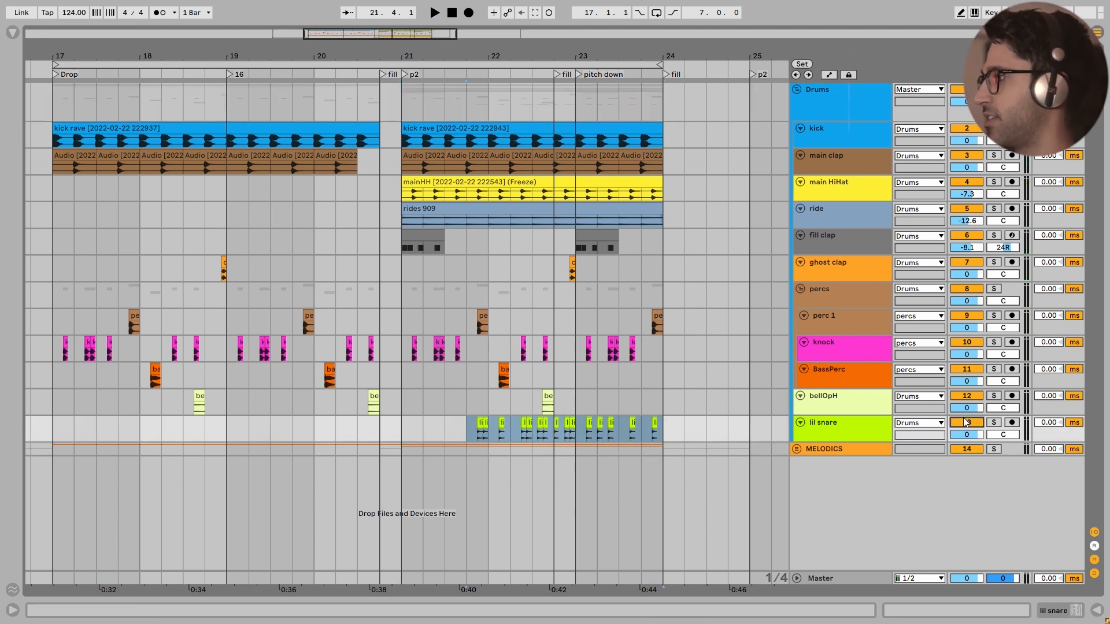
{"action": "key", "text": "space"}
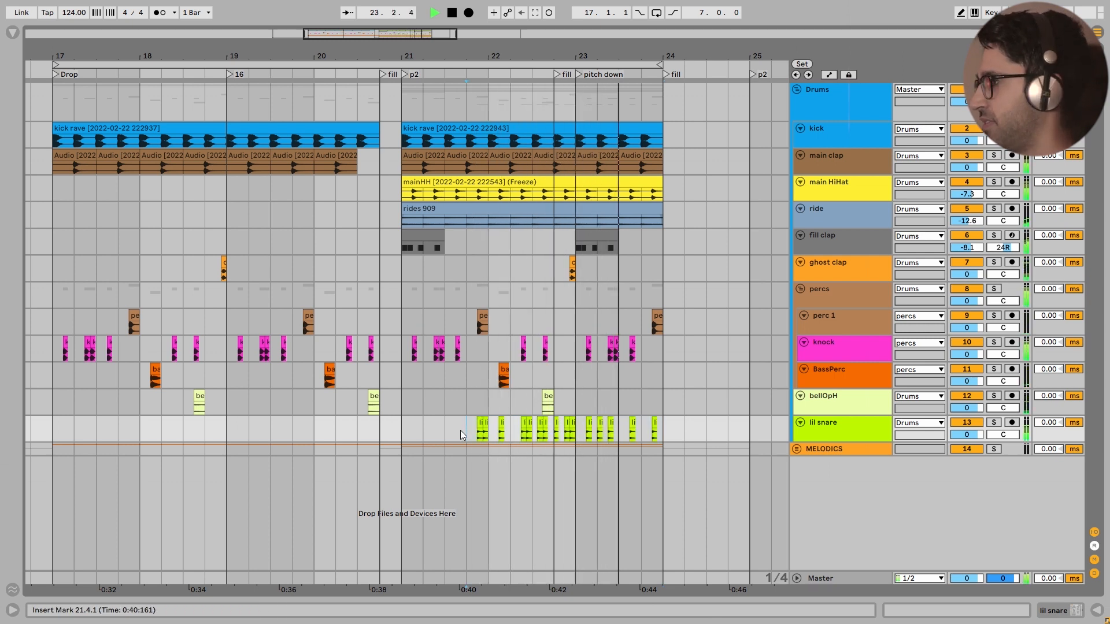
{"action": "key", "text": "space"}
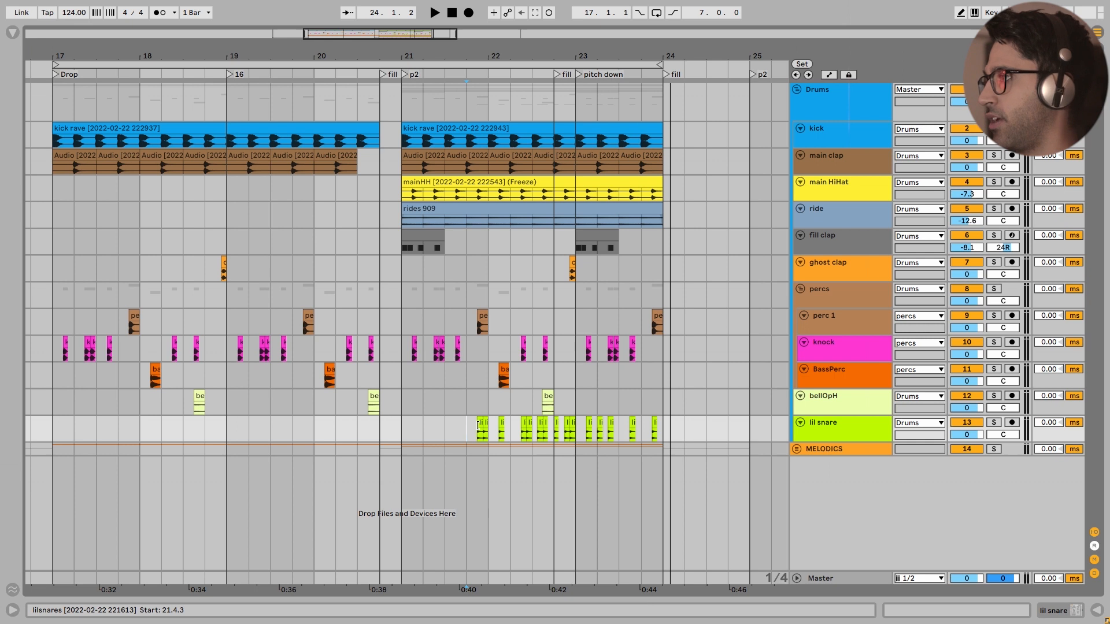
Step: Highlight the percussion and ghost clap areas in bars 17 to 19, the first bellOpH clip, and the lil snare clips up to bar 24
{"action": "left_click_drag", "start_coordinate": [41, 263], "coordinate": [277, 352]}
{"action": "left_click_drag", "start_coordinate": [47, 313], "coordinate": [229, 374]}
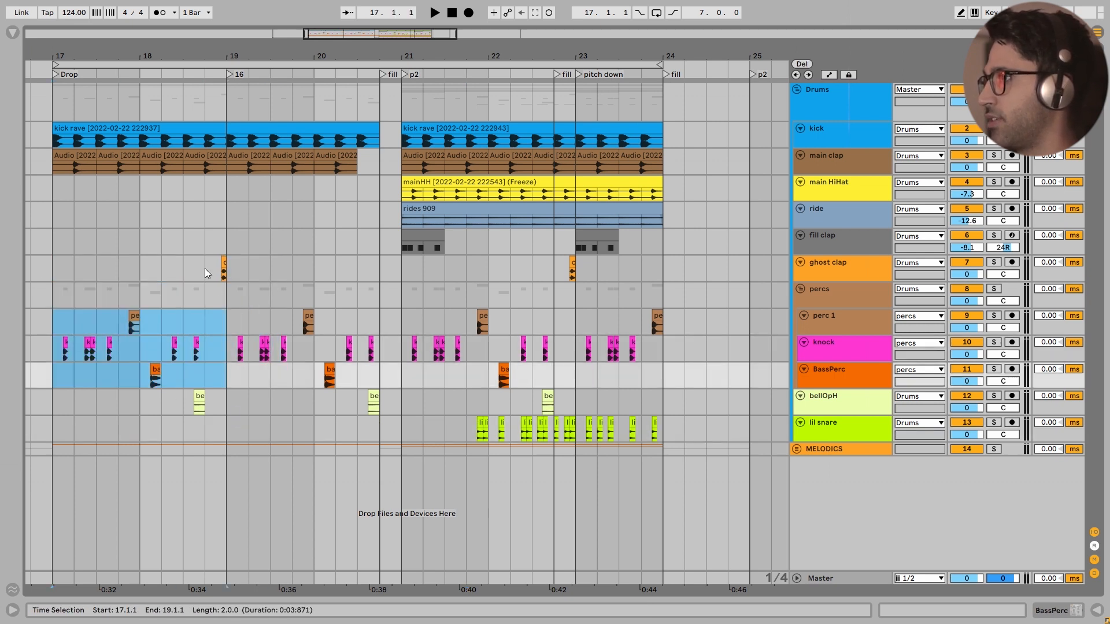
{"action": "left_click_drag", "start_coordinate": [204, 268], "coordinate": [236, 269]}
{"action": "left_click_drag", "start_coordinate": [186, 403], "coordinate": [228, 408]}
{"action": "left_click_drag", "start_coordinate": [450, 431], "coordinate": [660, 424]}
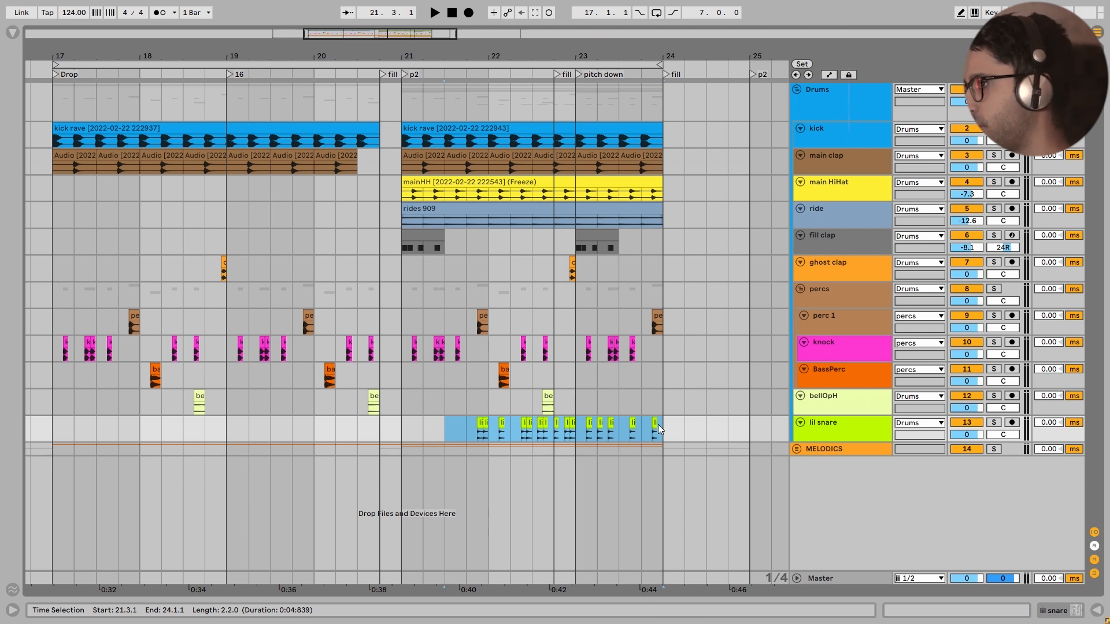
Step: Mute the percs group, bellOpH and lil snare, and play the remaining drums from bar 17
{"action": "left_click", "coordinate": [845, 299]}
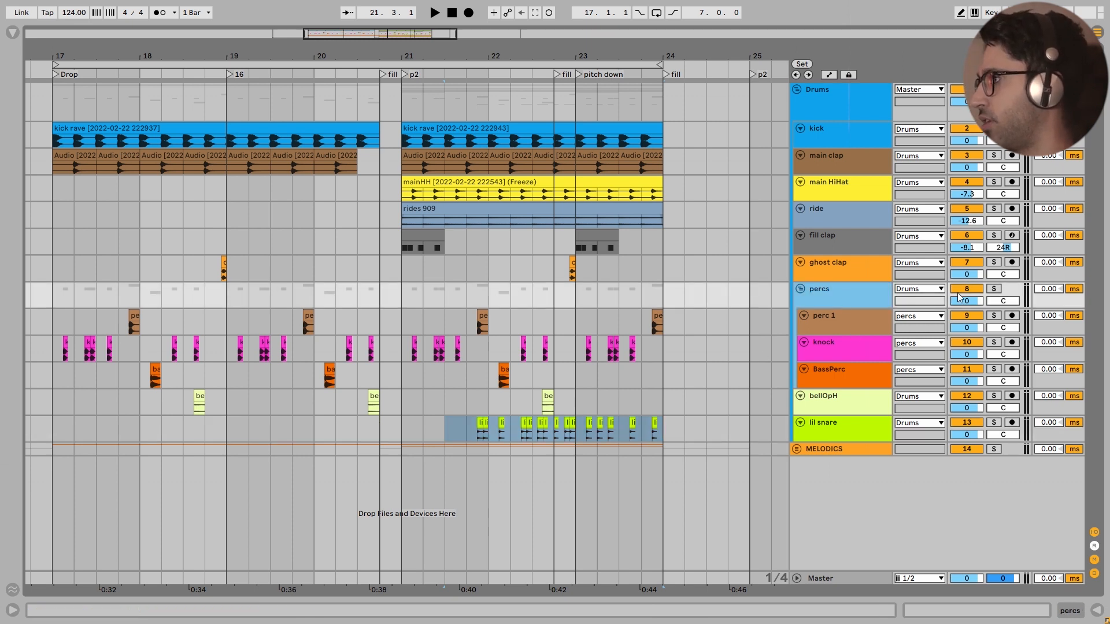
{"action": "left_click", "coordinate": [968, 291]}
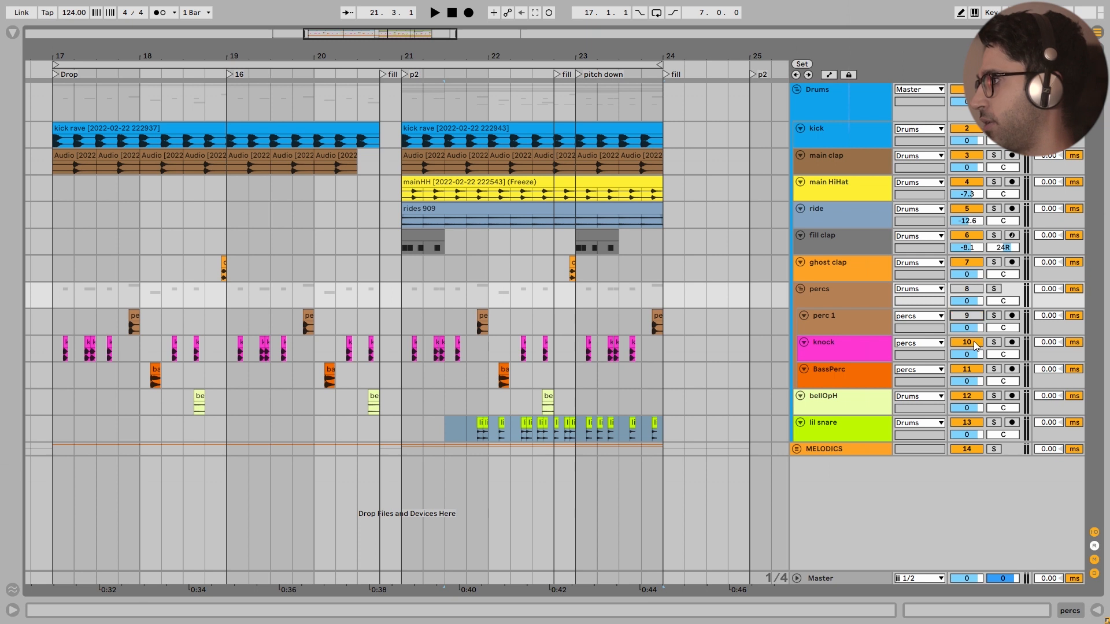
{"action": "left_click", "coordinate": [967, 396]}
{"action": "left_click", "coordinate": [974, 423]}
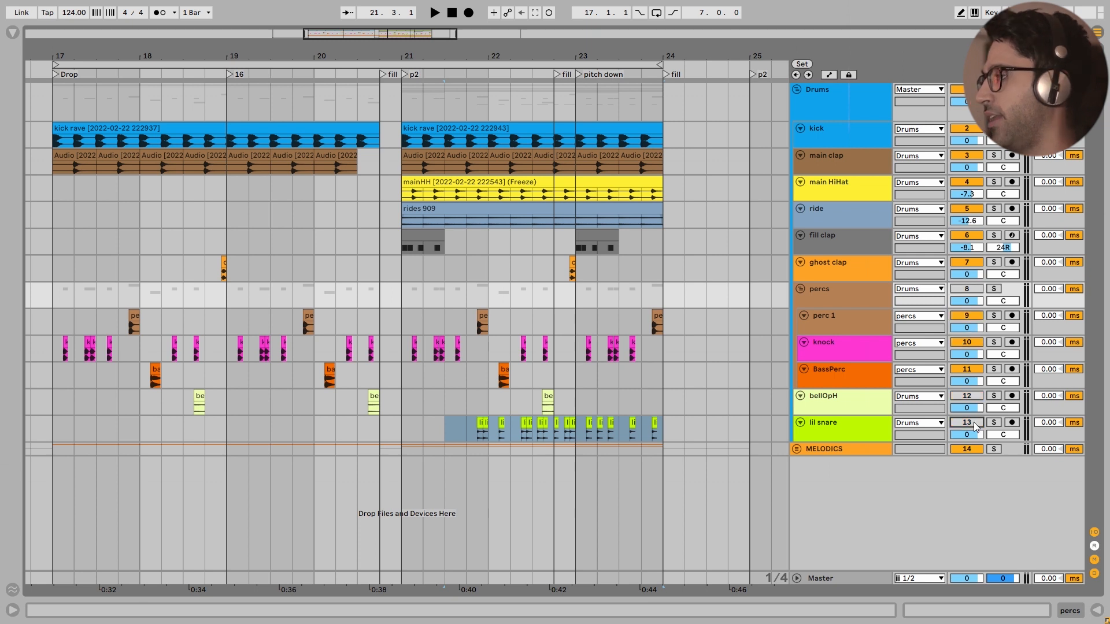
{"action": "left_click", "coordinate": [56, 289]}
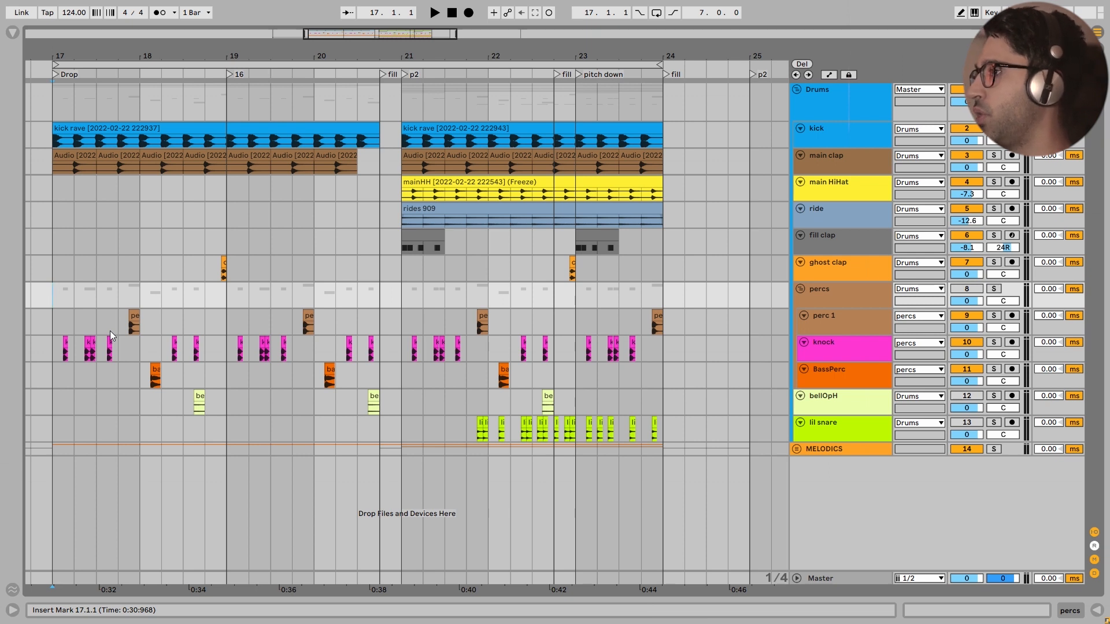
{"action": "key", "text": "space"}
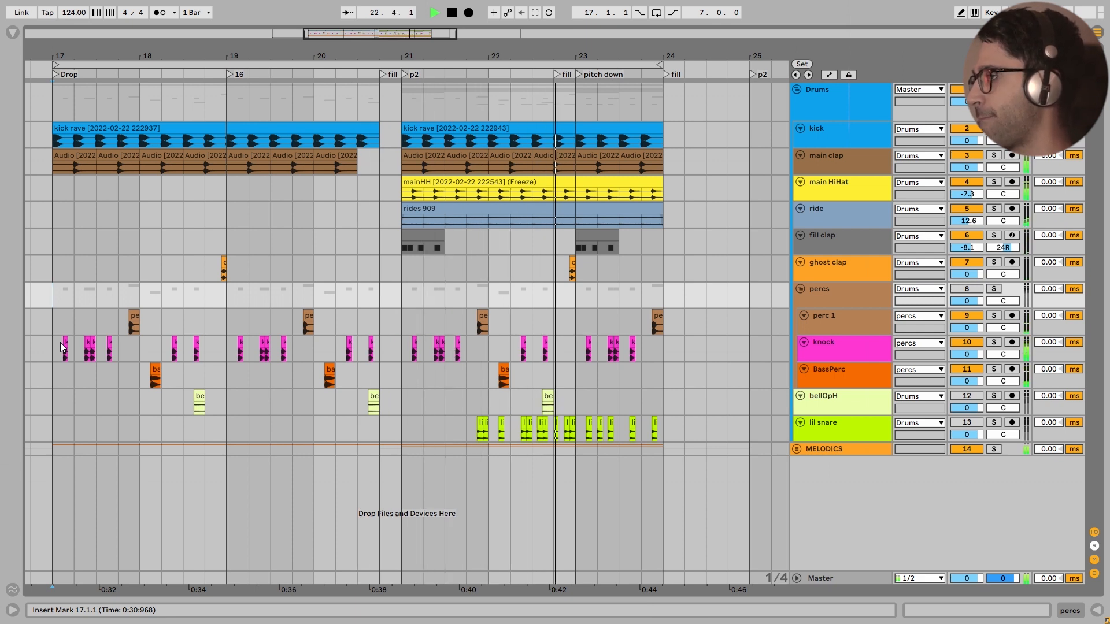
{"action": "key", "text": "space"}
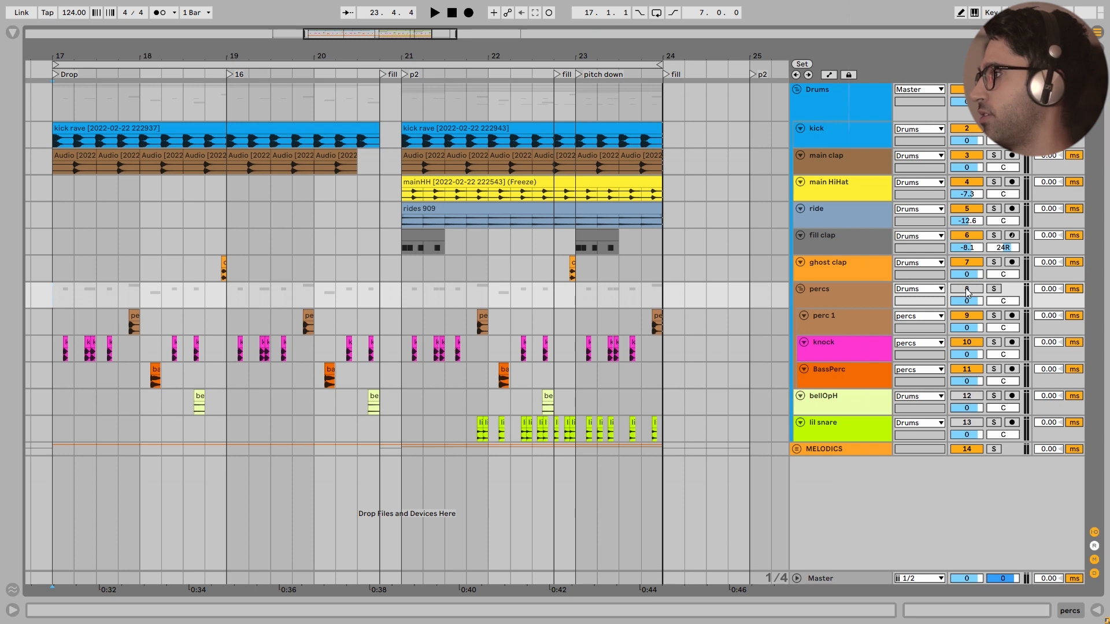
Step: Unmute the percs group, bellOpH and lil snare, and play the full drums from bar 17
{"action": "left_click", "coordinate": [52, 296]}
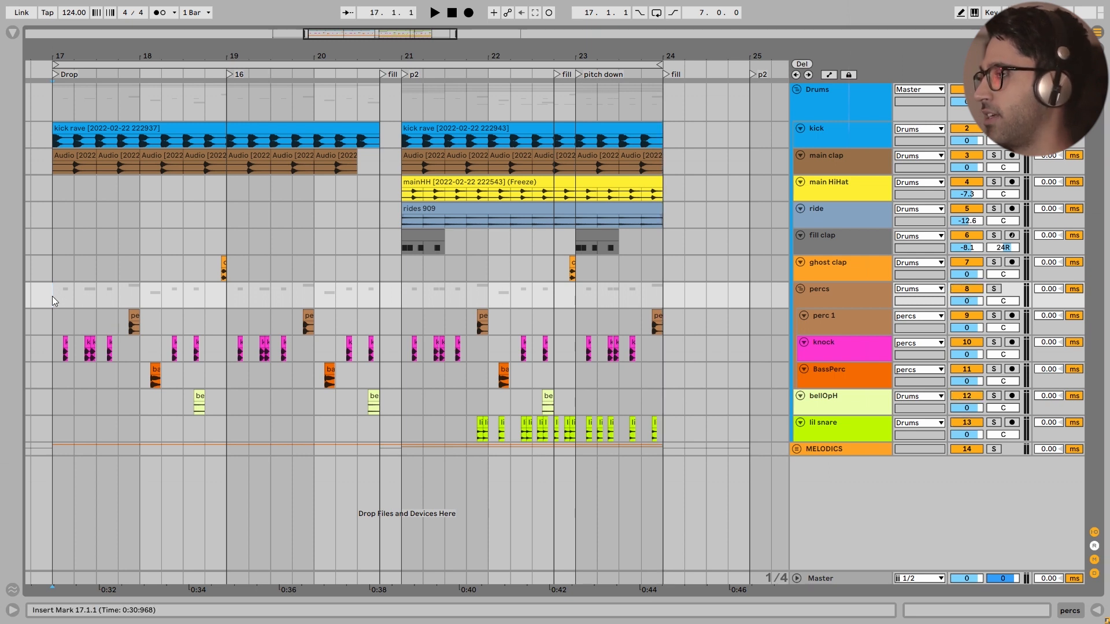
{"action": "key", "text": "space"}
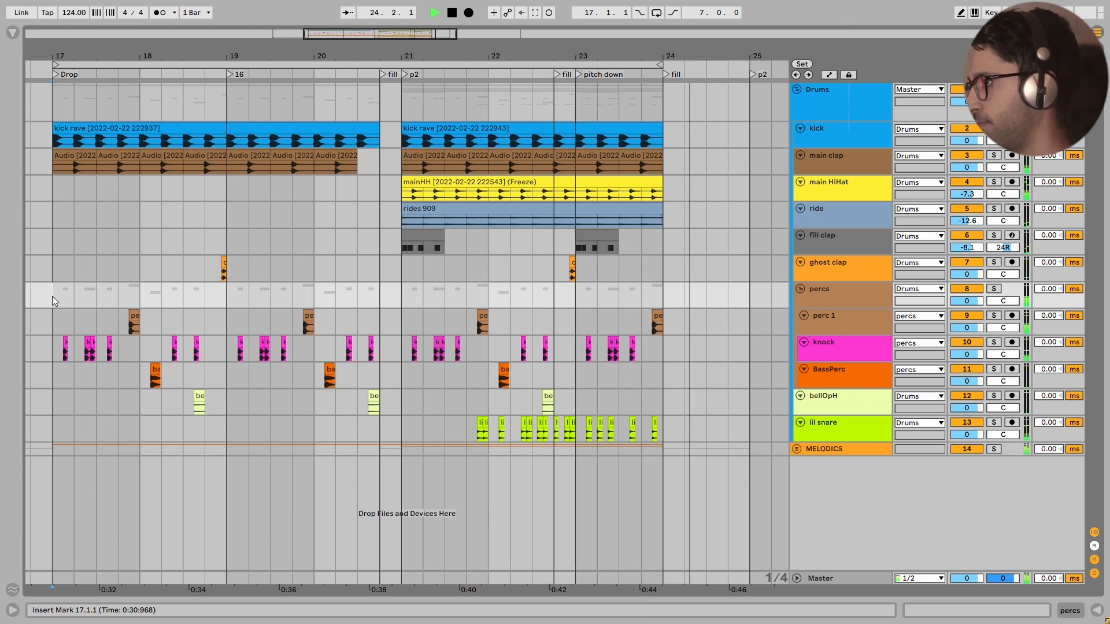
{"action": "key", "text": "space"}
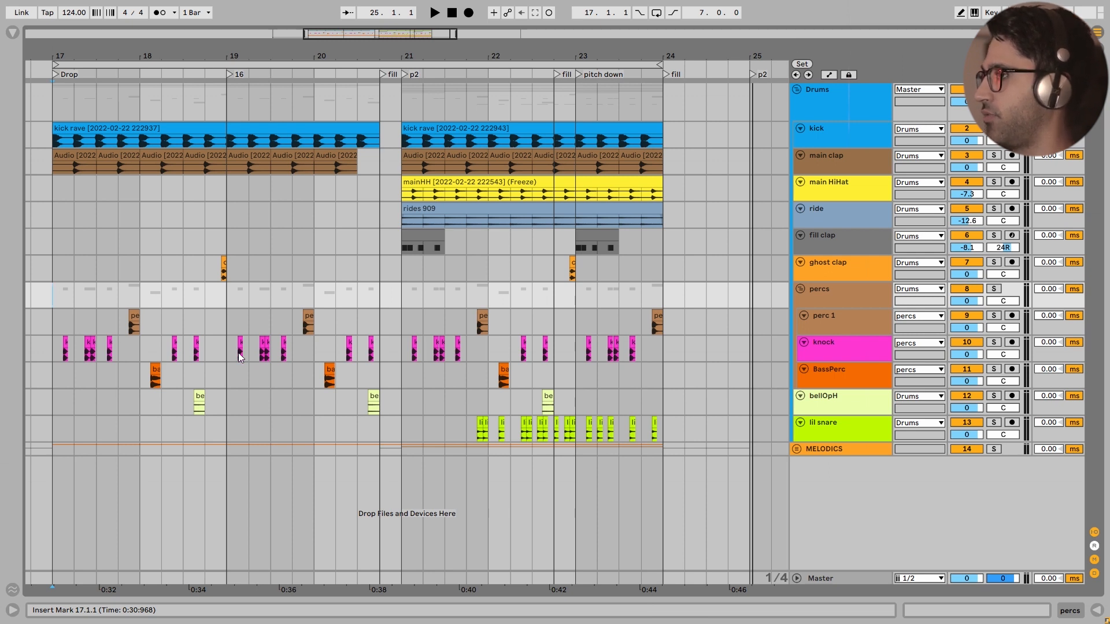
Step: Unfold the MELODICS group, solo the percs group and play it from bar 17
{"action": "left_click", "coordinate": [797, 450]}
{"action": "scroll", "coordinate": [198, 428], "scroll_direction": "down", "scroll_amount": 2}
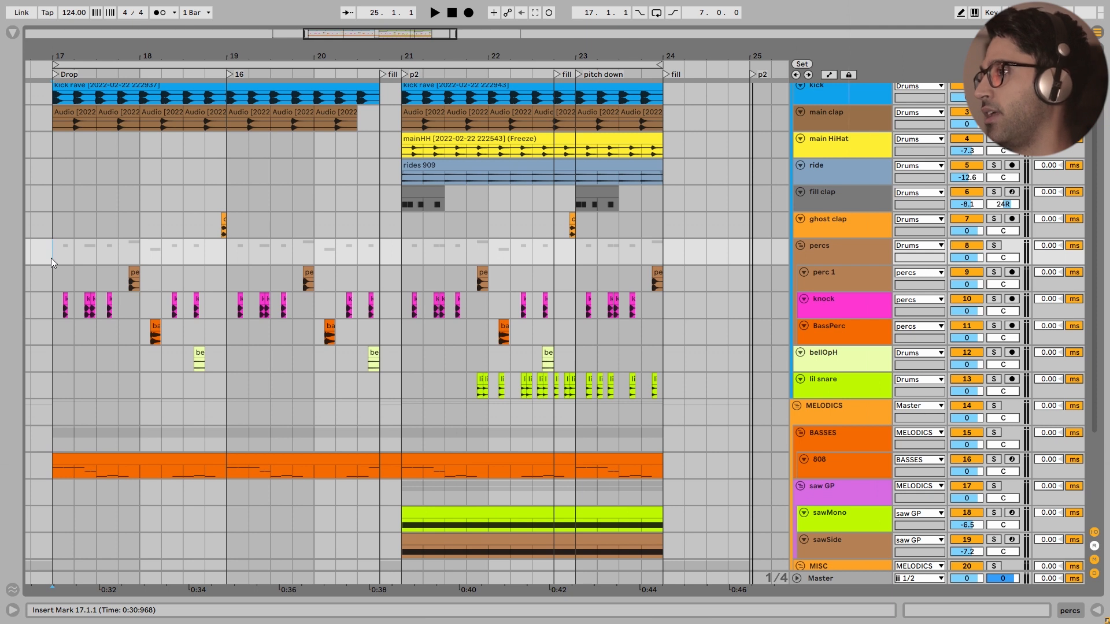
{"action": "key", "text": "s"}
{"action": "key", "text": "space"}
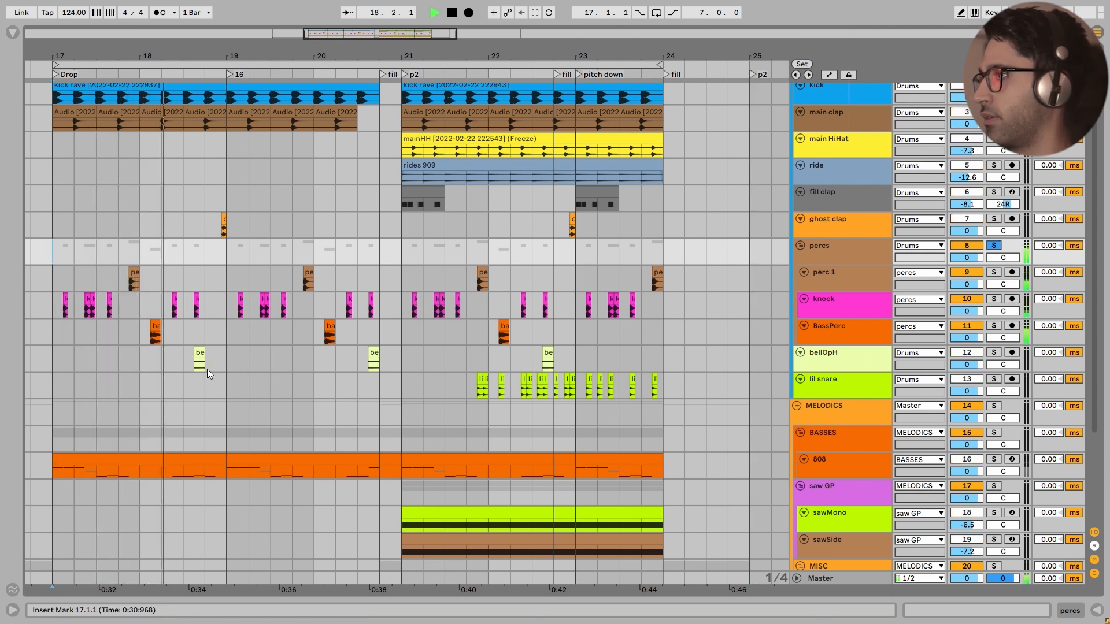
{"action": "key", "text": "space"}
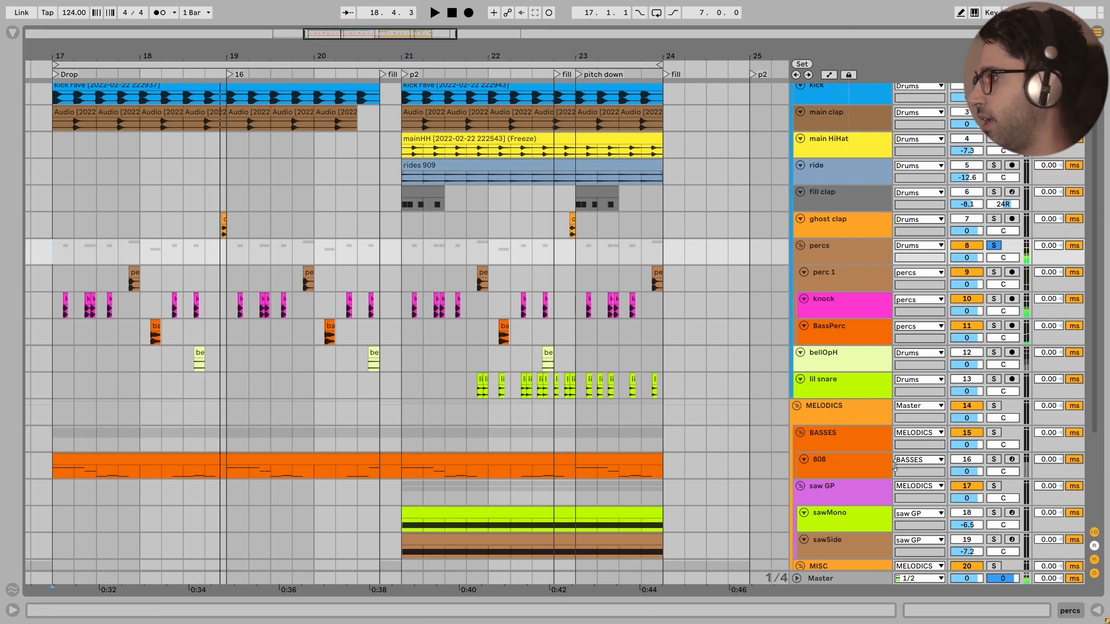
Step: Solo the 808 along with the percs group and play both from bar 17
{"action": "left_click", "coordinate": [994, 460]}
{"action": "key", "text": "space"}
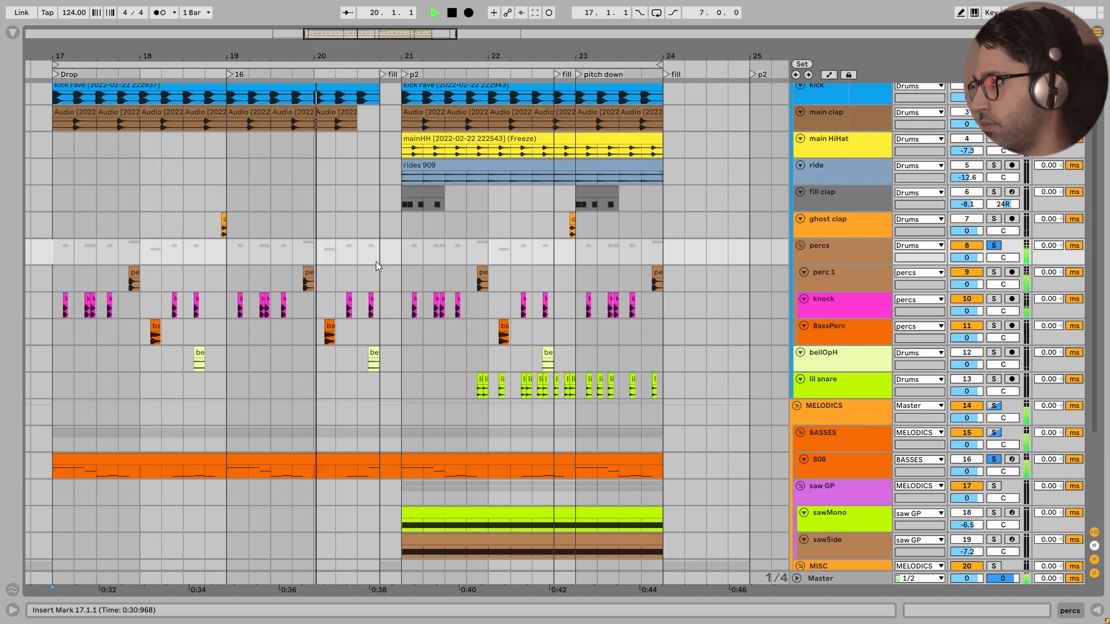
{"action": "key", "text": "space"}
Step: Play the soloed saw GP group from the p2 marker at bar 21
{"action": "left_click", "coordinate": [163, 13]}
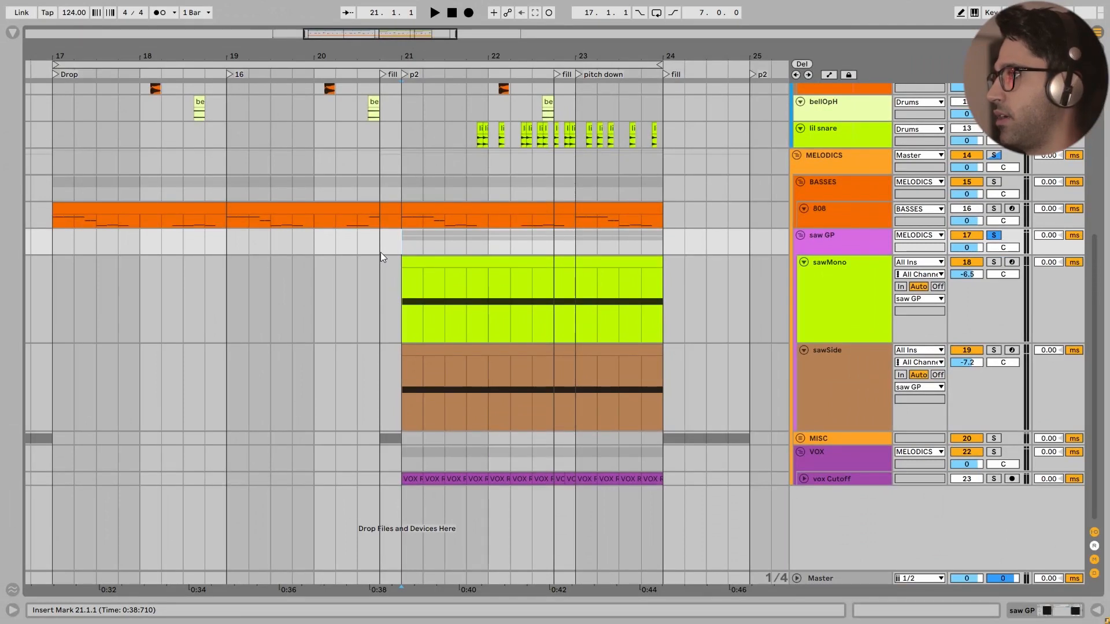
{"action": "key", "text": "space"}
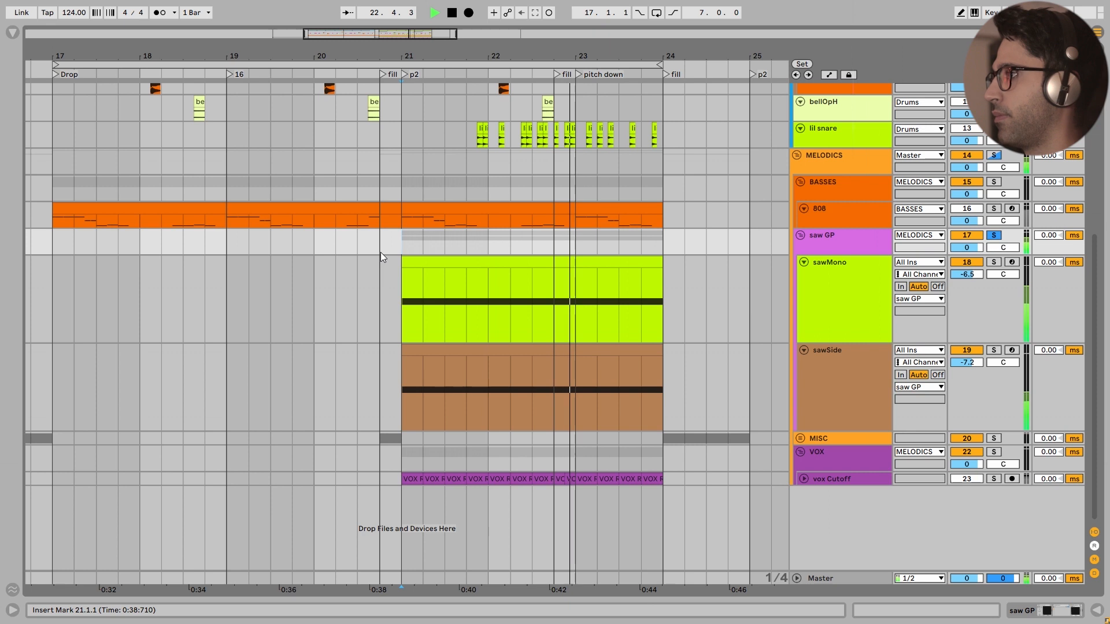
{"action": "key", "text": "space"}
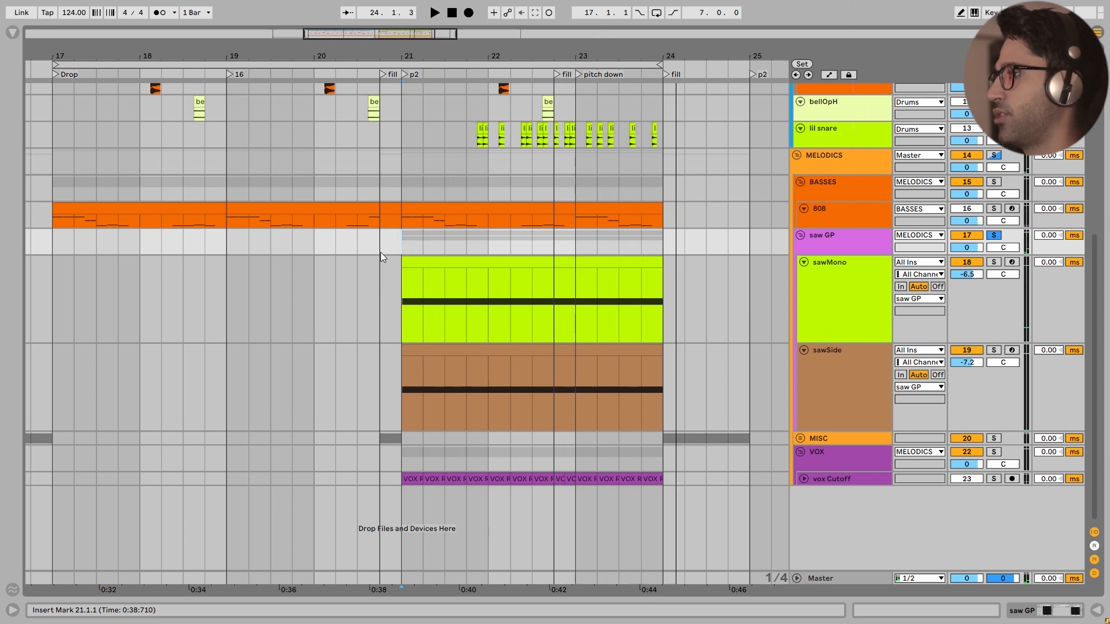
Step: Solo the sawMono track, open its Serum synth and review the modulation matrix and oscillators
{"action": "left_click", "coordinate": [839, 315]}
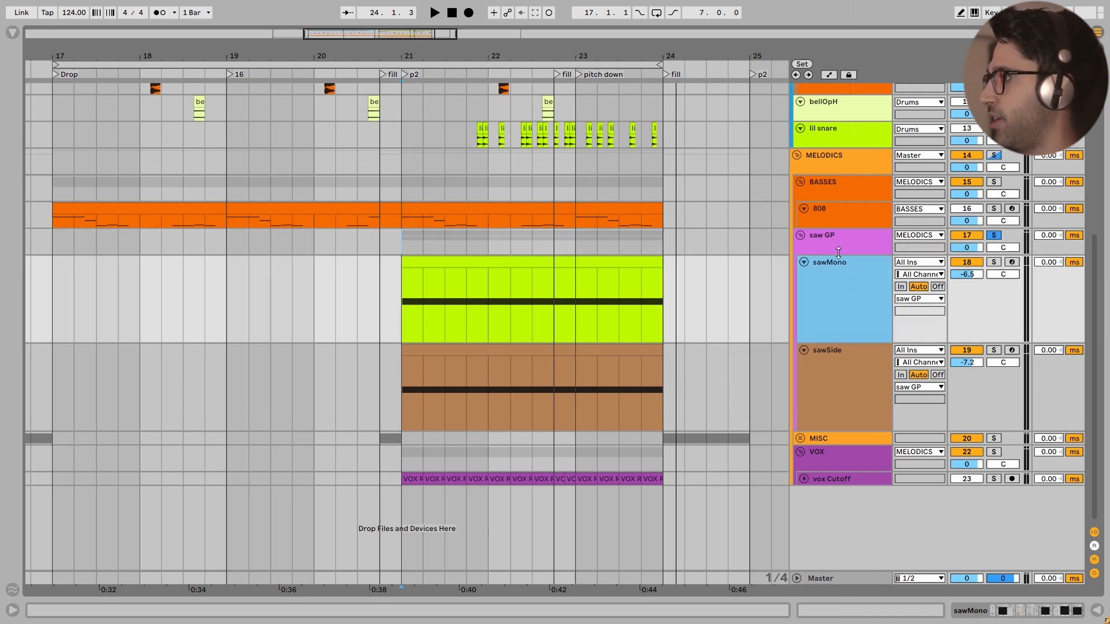
{"action": "key", "text": "s"}
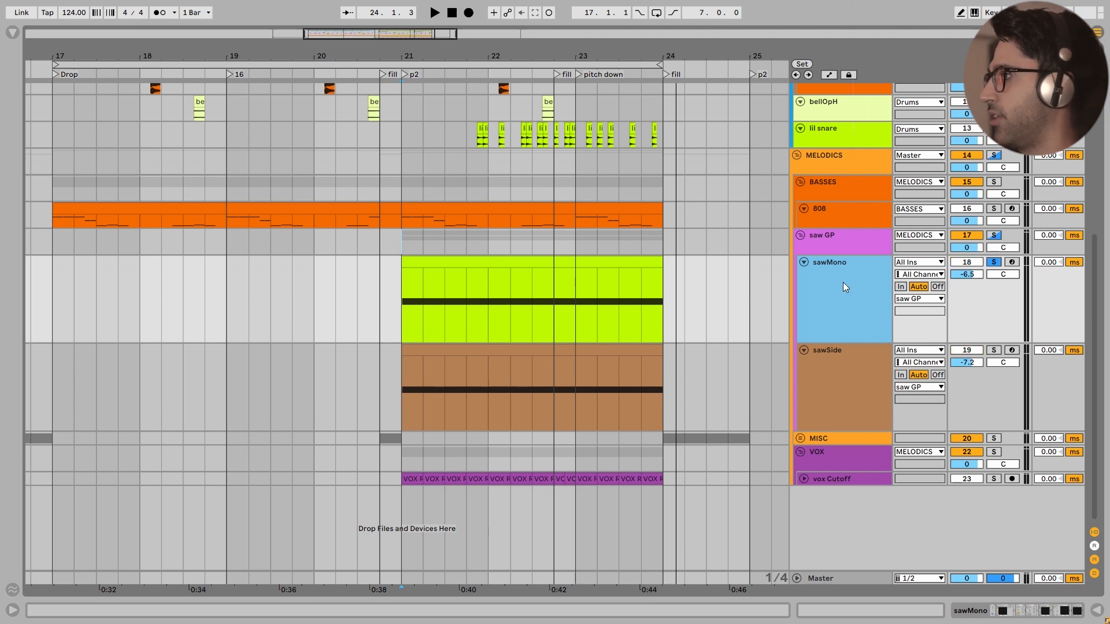
{"action": "double_click", "coordinate": [845, 307]}
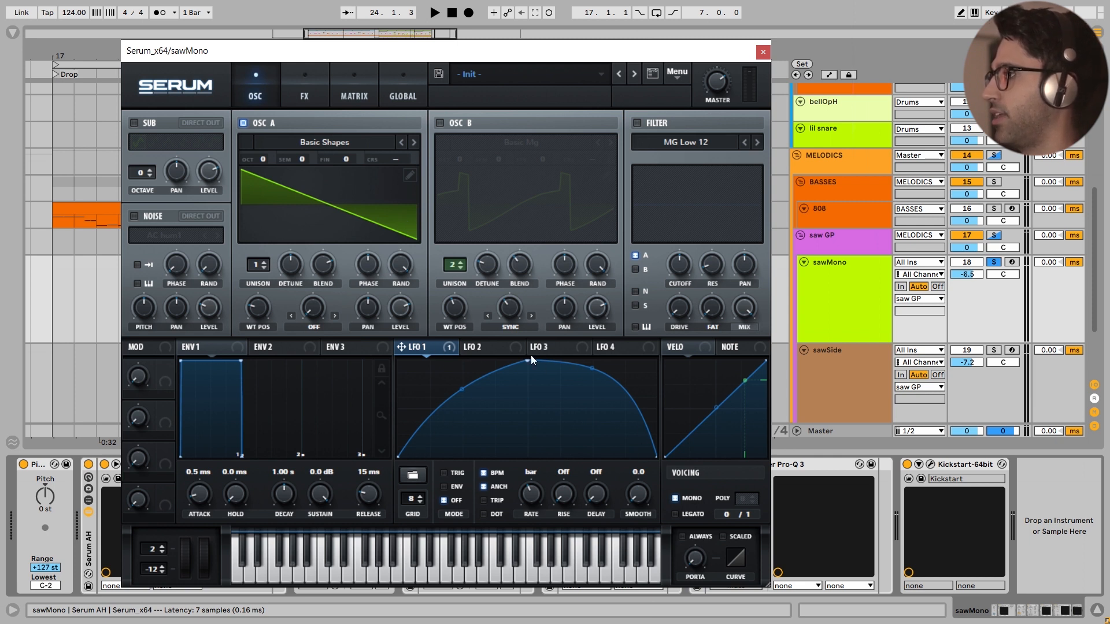
{"action": "left_click", "coordinate": [361, 87]}
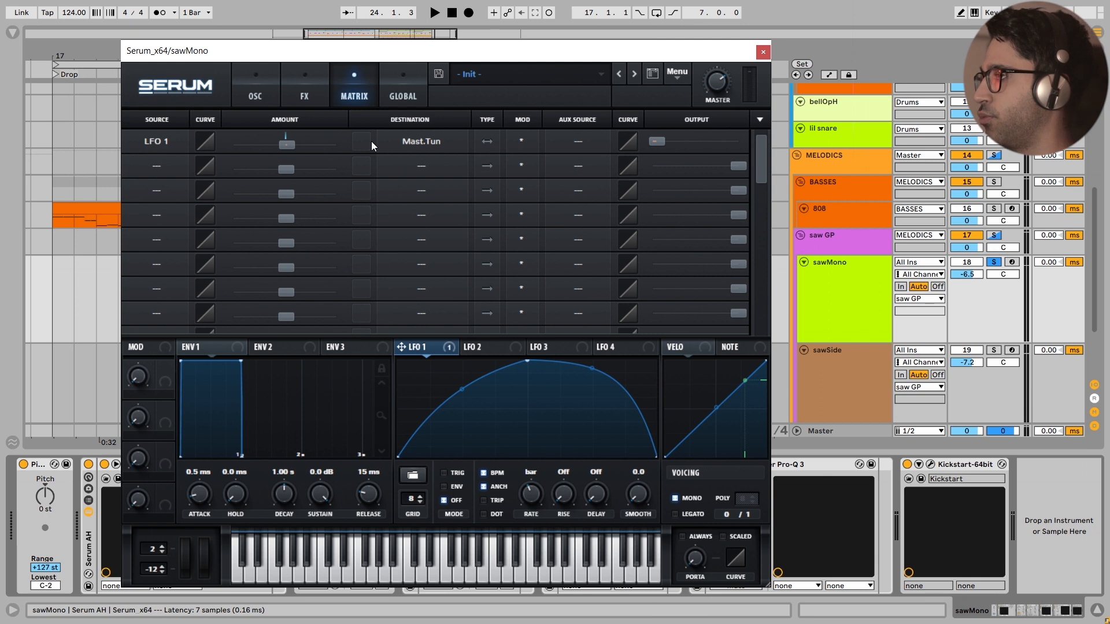
{"action": "left_click", "coordinate": [263, 90]}
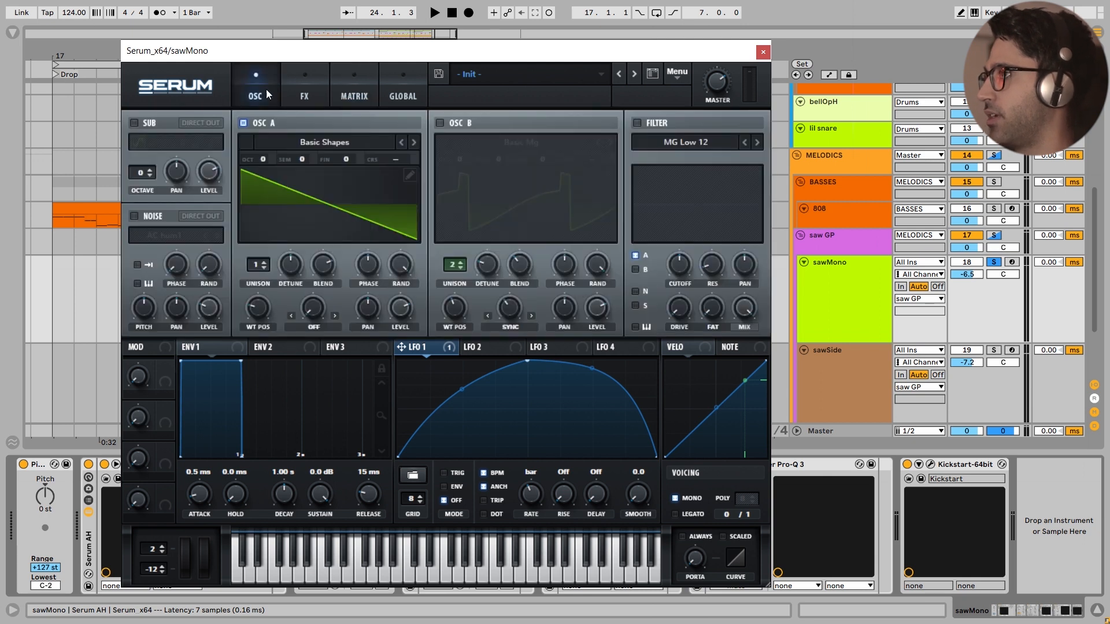
Step: Examine Serum's effects on sawMono: the Hyper/Dimension, Tube distortion and compressor settings
{"action": "left_click", "coordinate": [307, 87]}
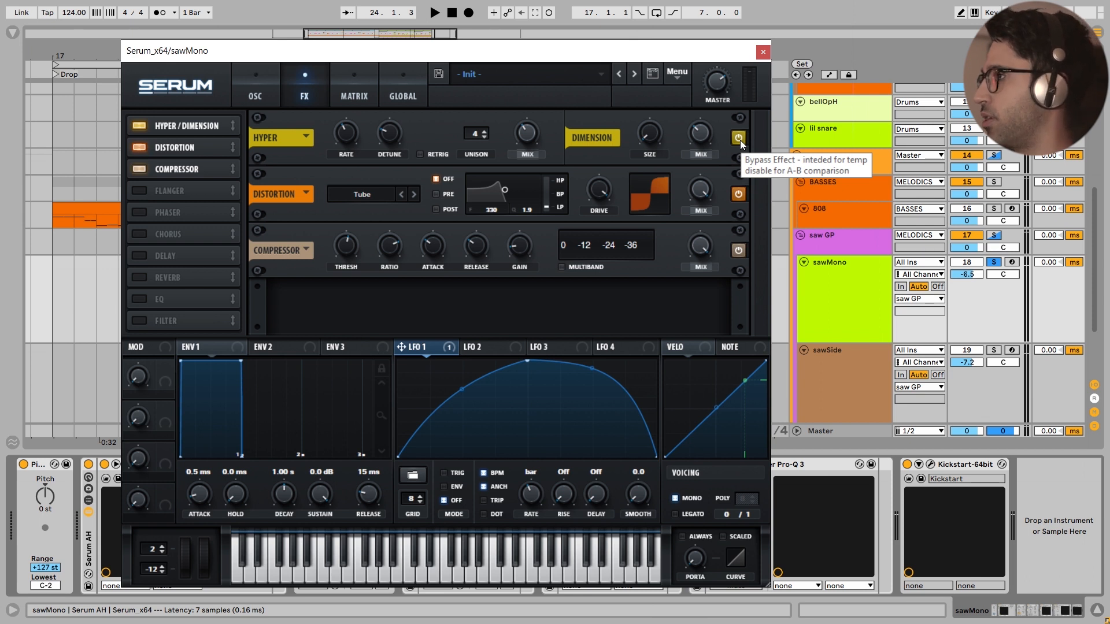
{"action": "mouse_move", "coordinate": [527, 133]}
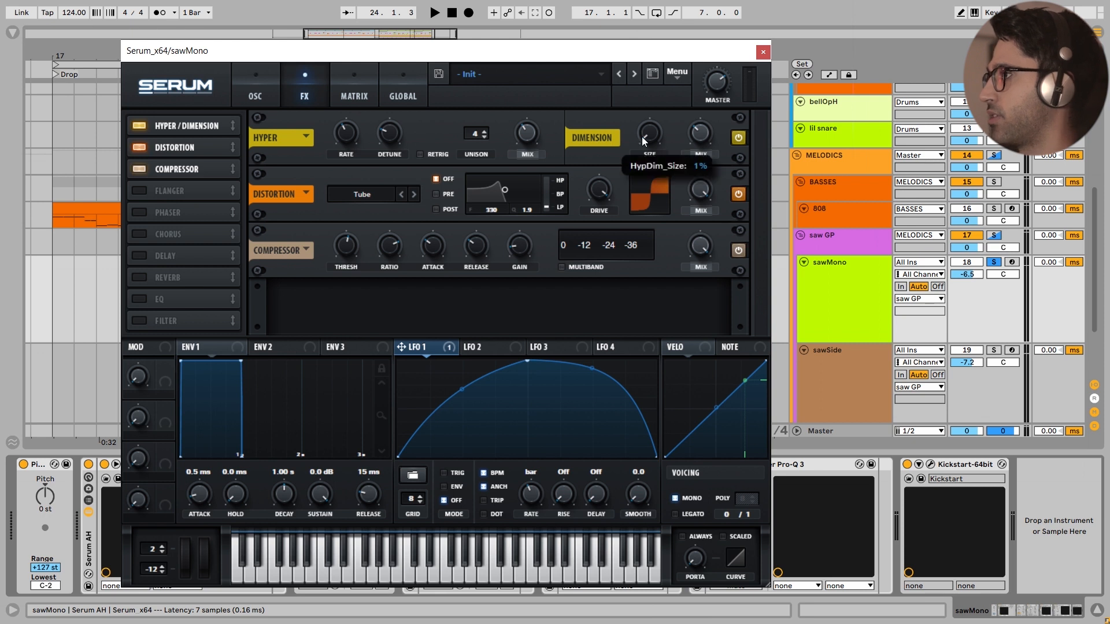
{"action": "mouse_move", "coordinate": [696, 140]}
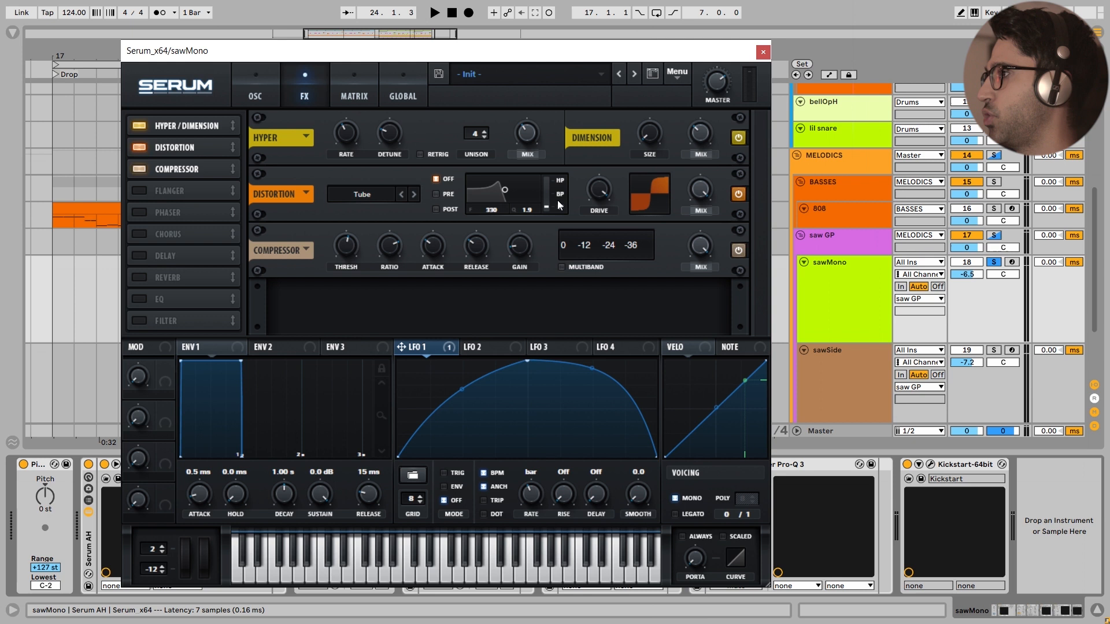
{"action": "mouse_move", "coordinate": [699, 192]}
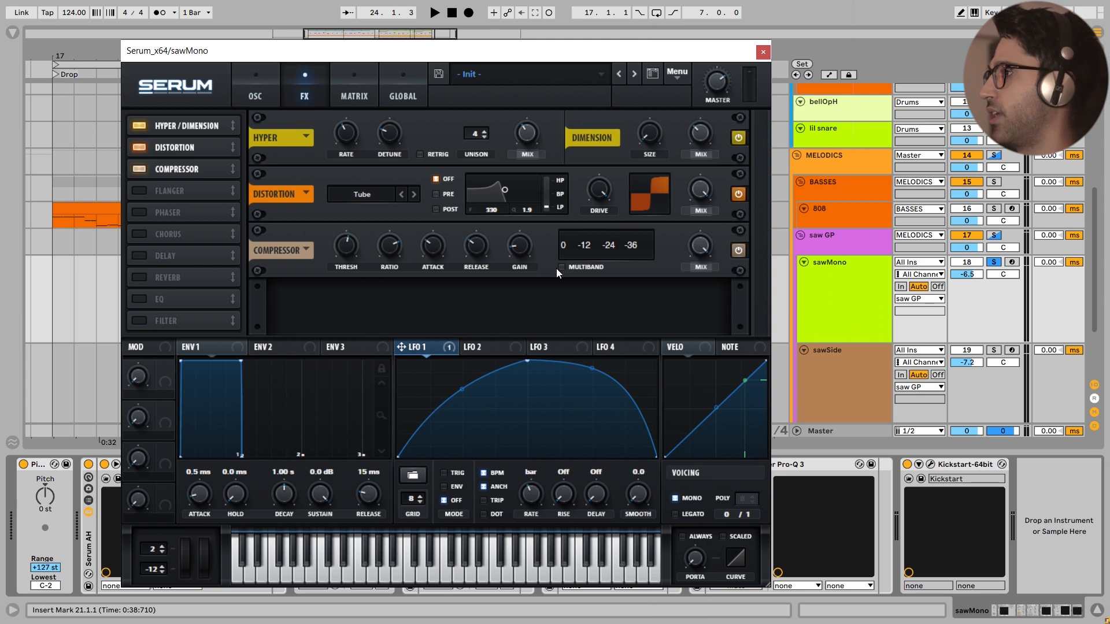
Step: Play sawMono from bar 21 while bypassing and re-enabling Serum's Hyper/Dimension, distortion and compressor effects for comparison
{"action": "key", "text": "space"}
{"action": "left_click", "coordinate": [739, 250]}
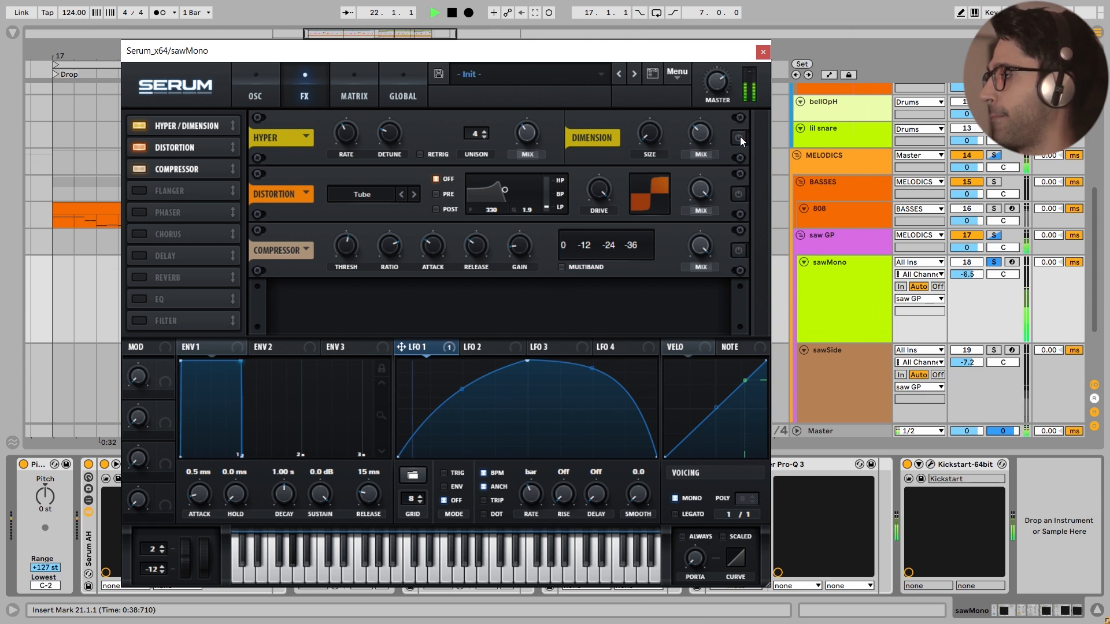
{"action": "left_click", "coordinate": [738, 193]}
{"action": "left_click", "coordinate": [738, 193]}
{"action": "left_click", "coordinate": [739, 251]}
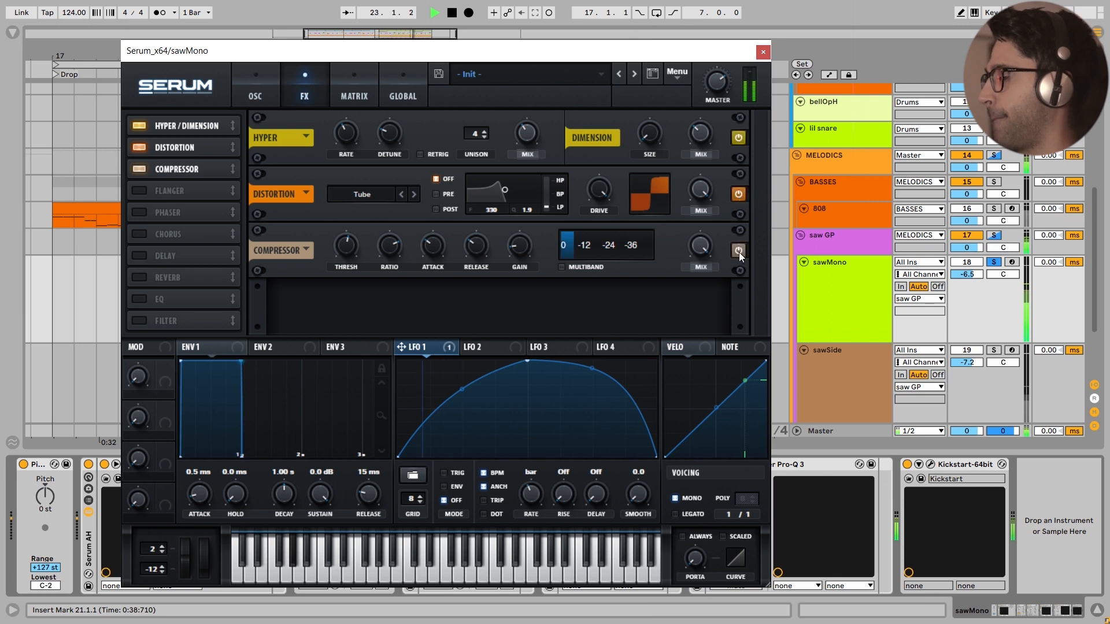
{"action": "key", "text": "space"}
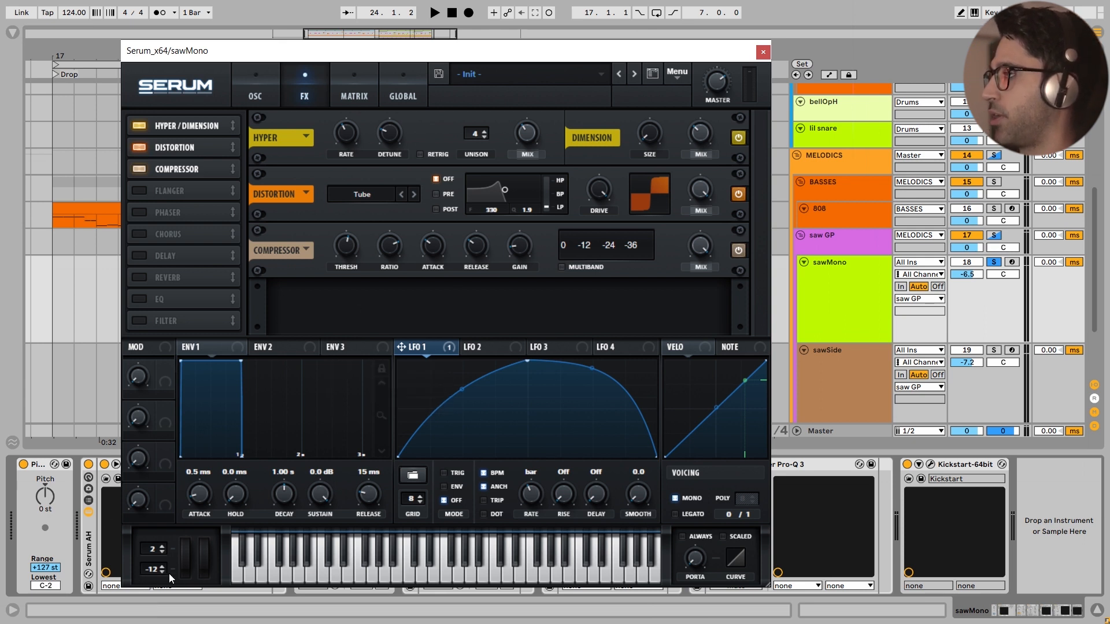
Step: Close Serum and play sawMono from bar 21 with its Pitch Bend automation in view, briefly enabling the metronome
{"action": "left_click", "coordinate": [763, 51]}
{"action": "scroll", "coordinate": [592, 317], "scroll_direction": "down", "scroll_amount": 3}
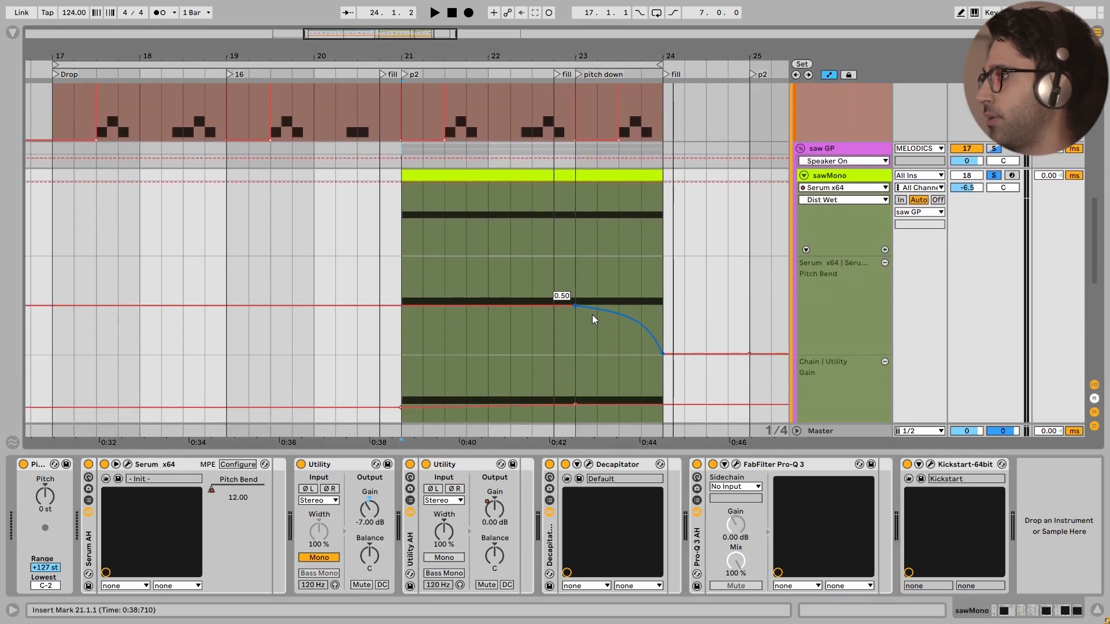
{"action": "key", "text": "space"}
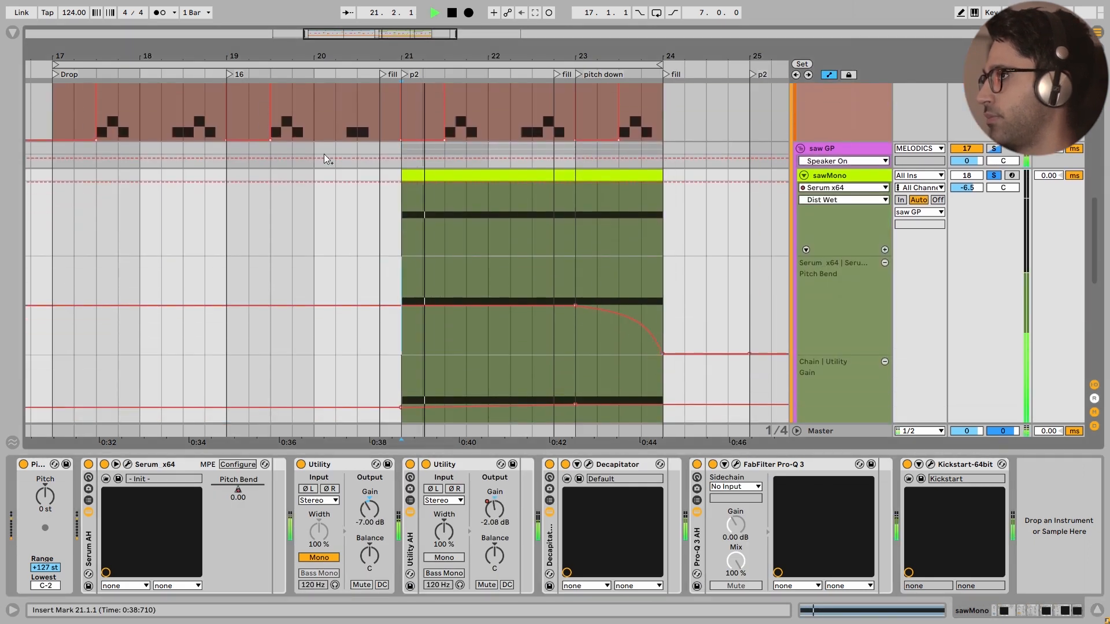
{"action": "left_click", "coordinate": [160, 13]}
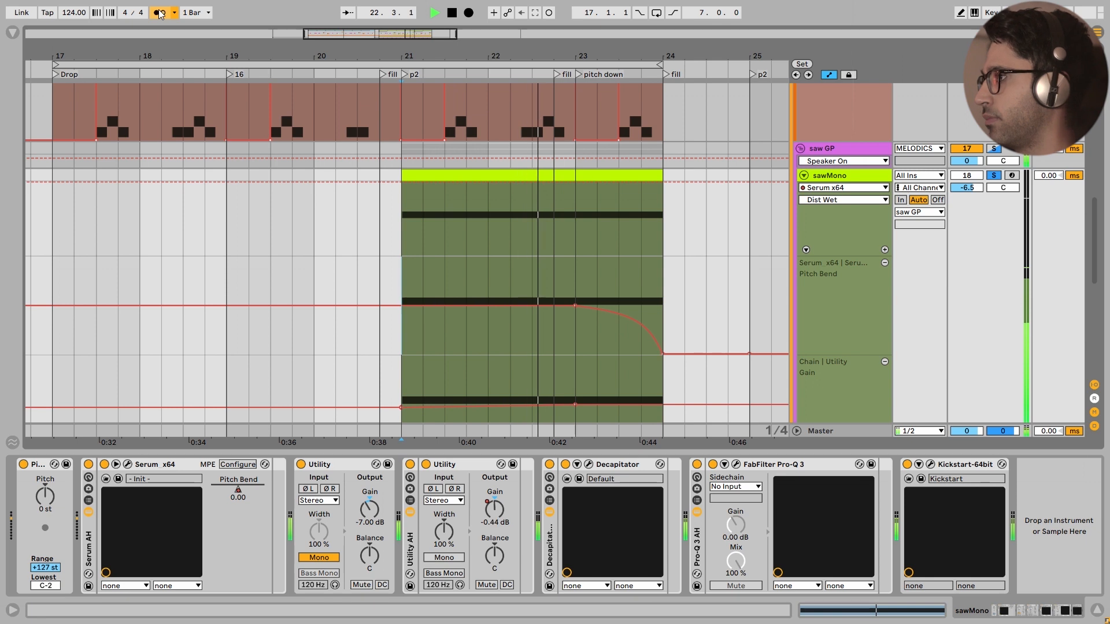
{"action": "left_click", "coordinate": [160, 12]}
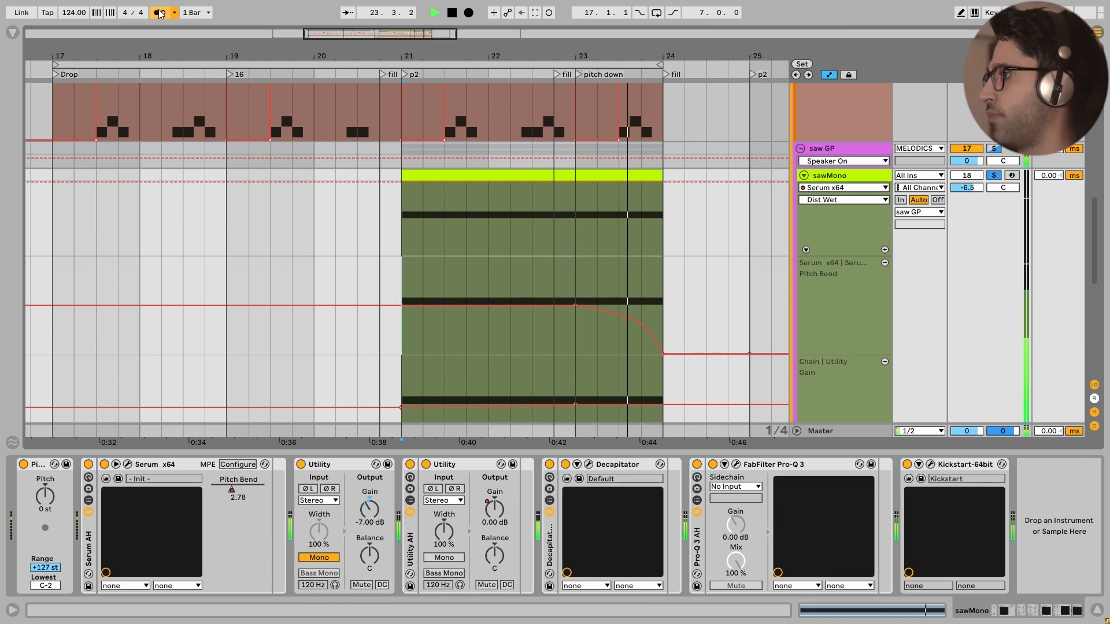
{"action": "key", "text": "space"}
Step: Bring sawMono's Utility Gain automation into view and play the track from bar 21
{"action": "scroll", "coordinate": [566, 321], "scroll_direction": "down", "scroll_amount": 1}
{"action": "scroll", "coordinate": [567, 324], "scroll_direction": "down", "scroll_amount": 4}
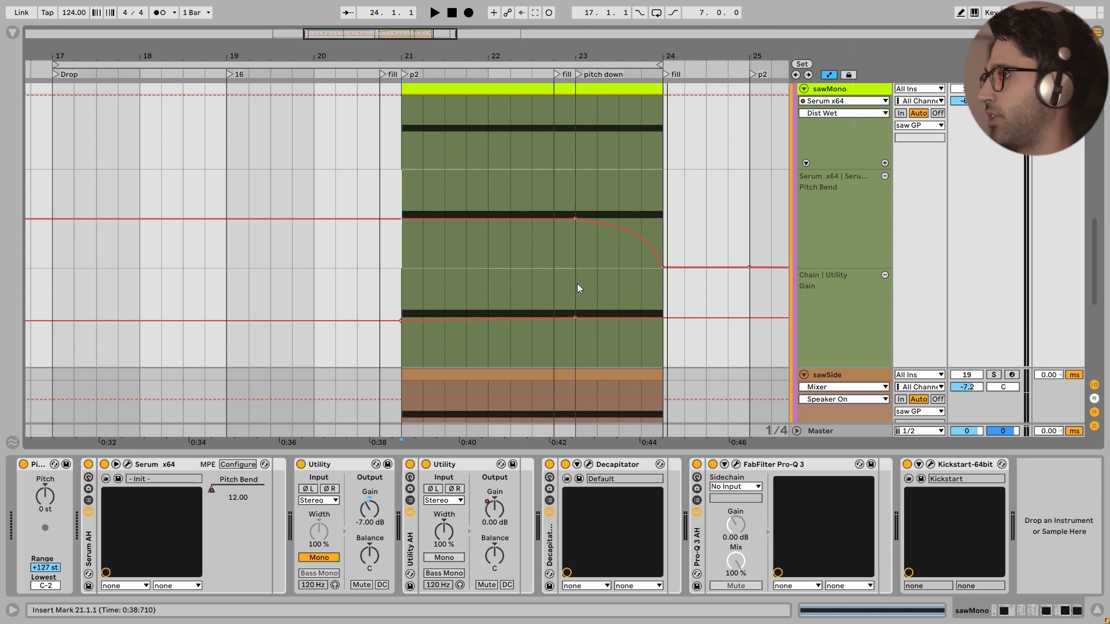
{"action": "left_click", "coordinate": [401, 295]}
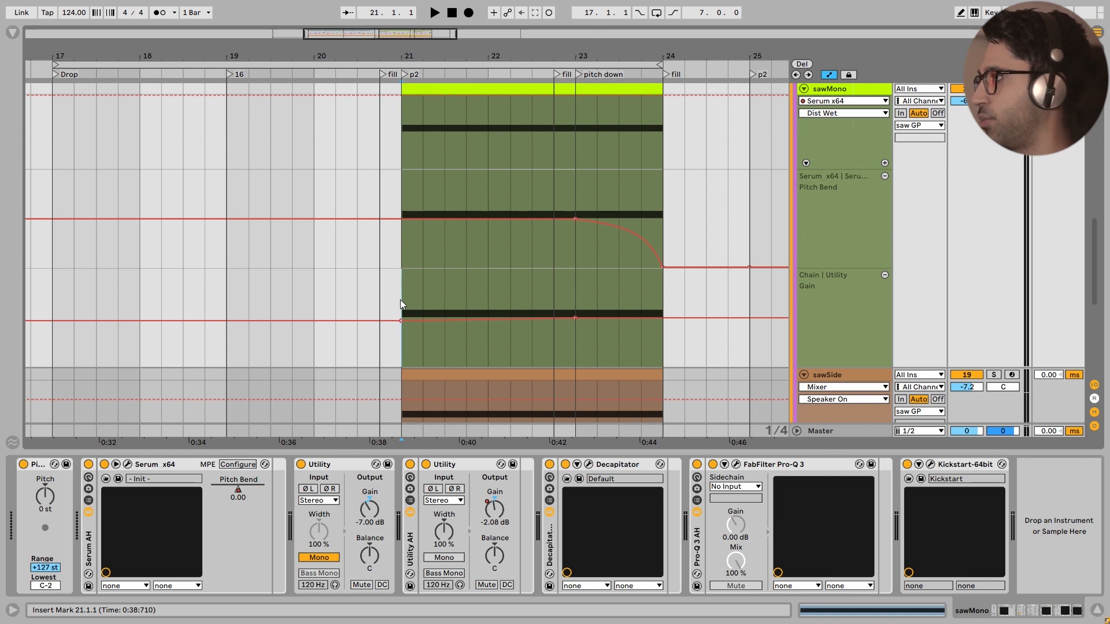
{"action": "key", "text": "space"}
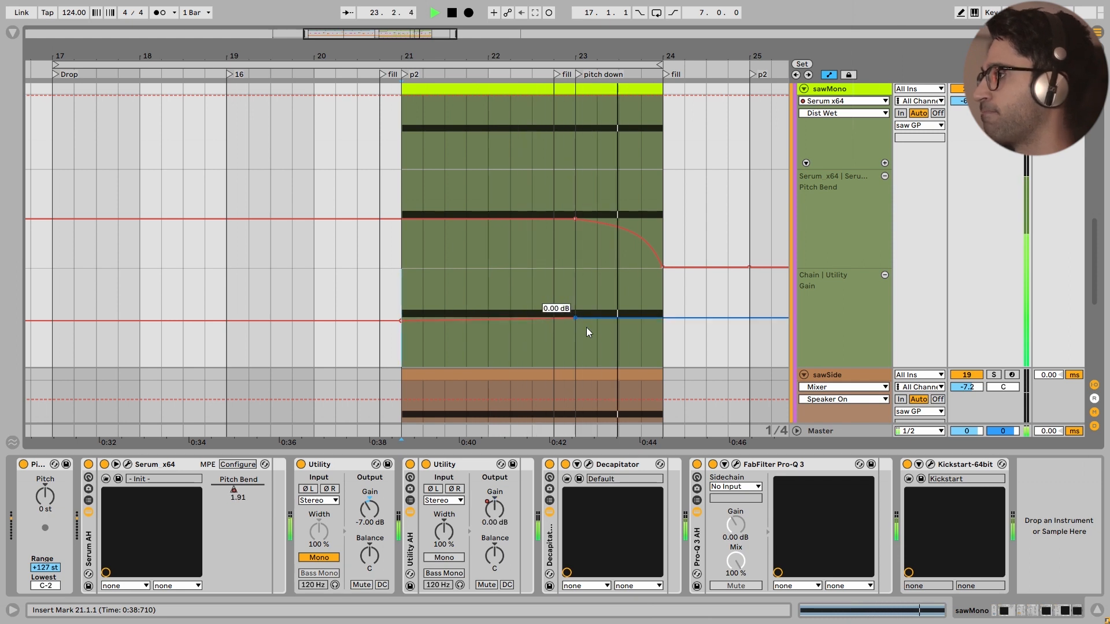
{"action": "key", "text": "space"}
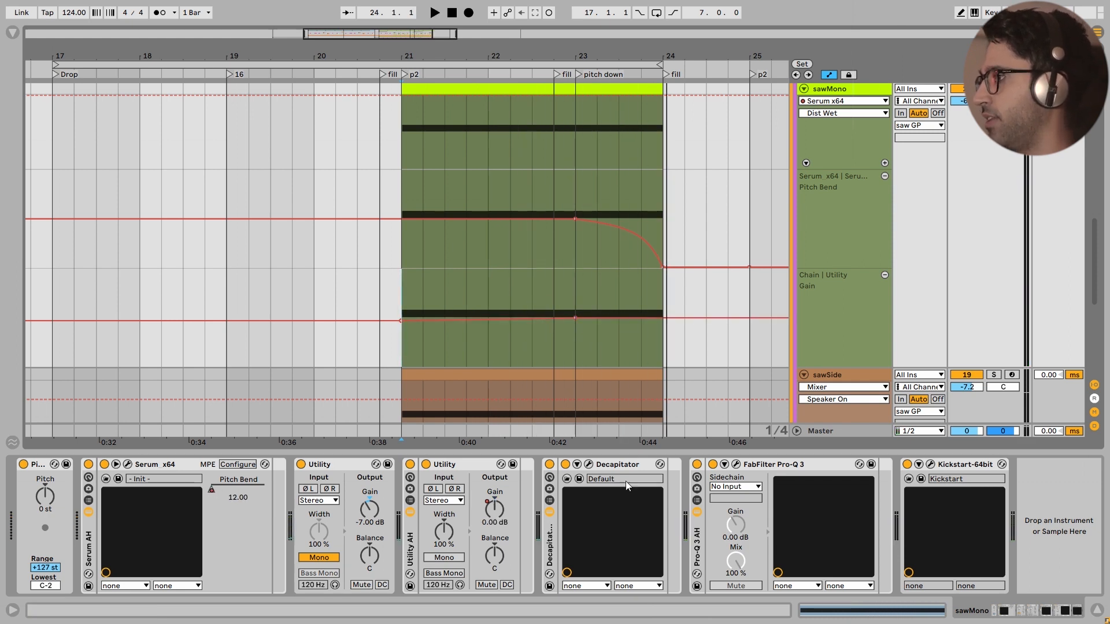
Step: Inspect sawMono's Decapitator and FabFilter Pro-Q 3, and toggle the EQ's bypass while playing from bar 21
{"action": "left_click", "coordinate": [589, 464]}
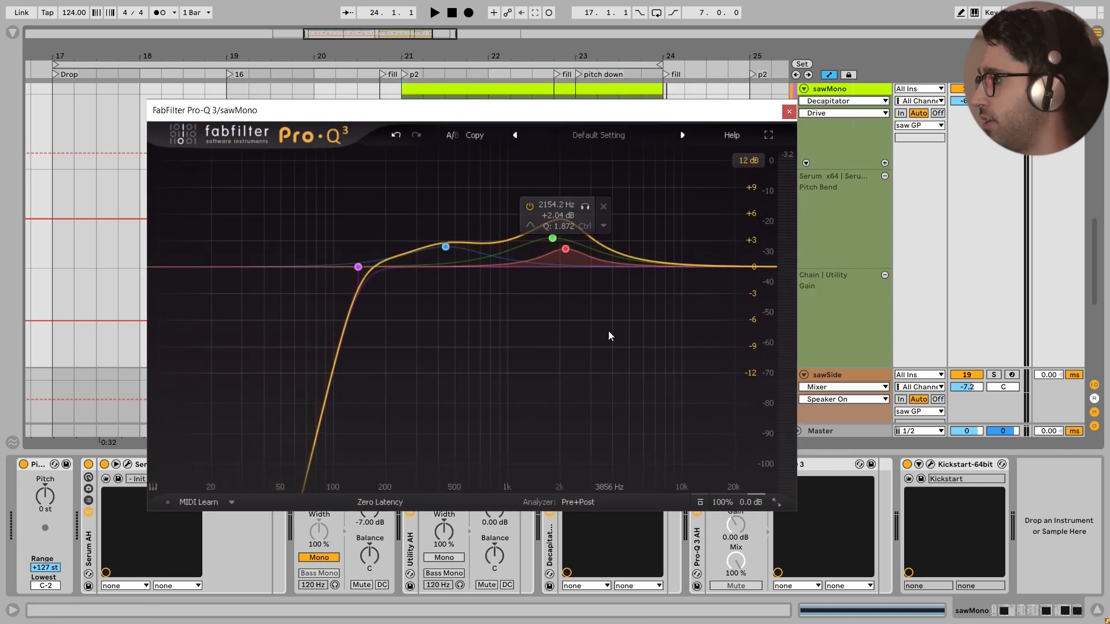
{"action": "key", "text": "space"}
{"action": "left_click", "coordinate": [700, 503]}
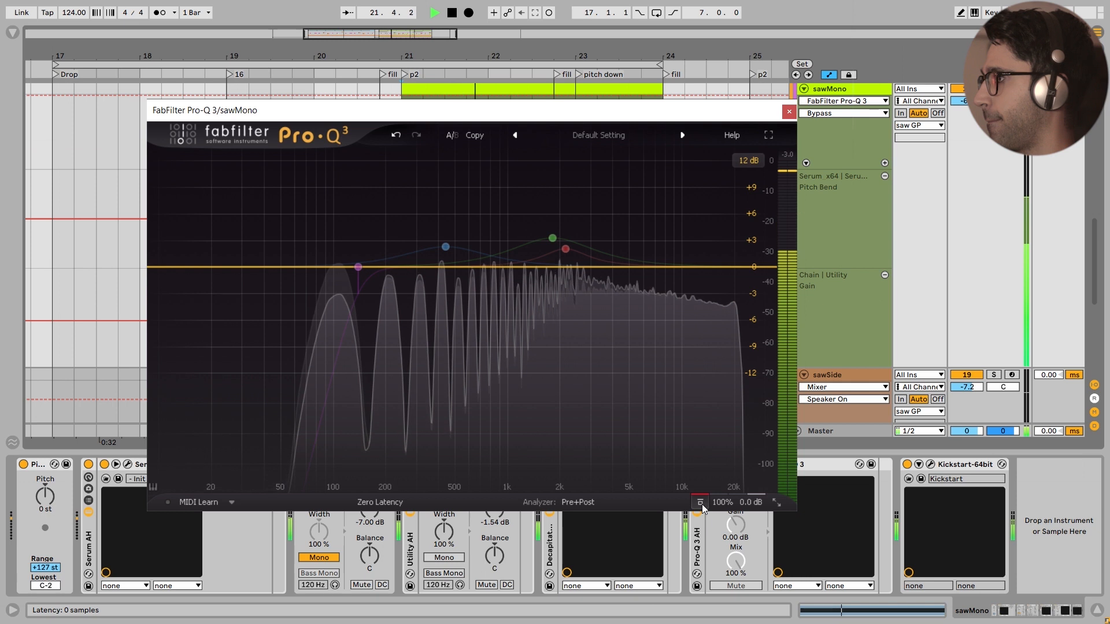
{"action": "left_click", "coordinate": [700, 503]}
{"action": "left_click", "coordinate": [700, 503]}
{"action": "left_click", "coordinate": [701, 503]}
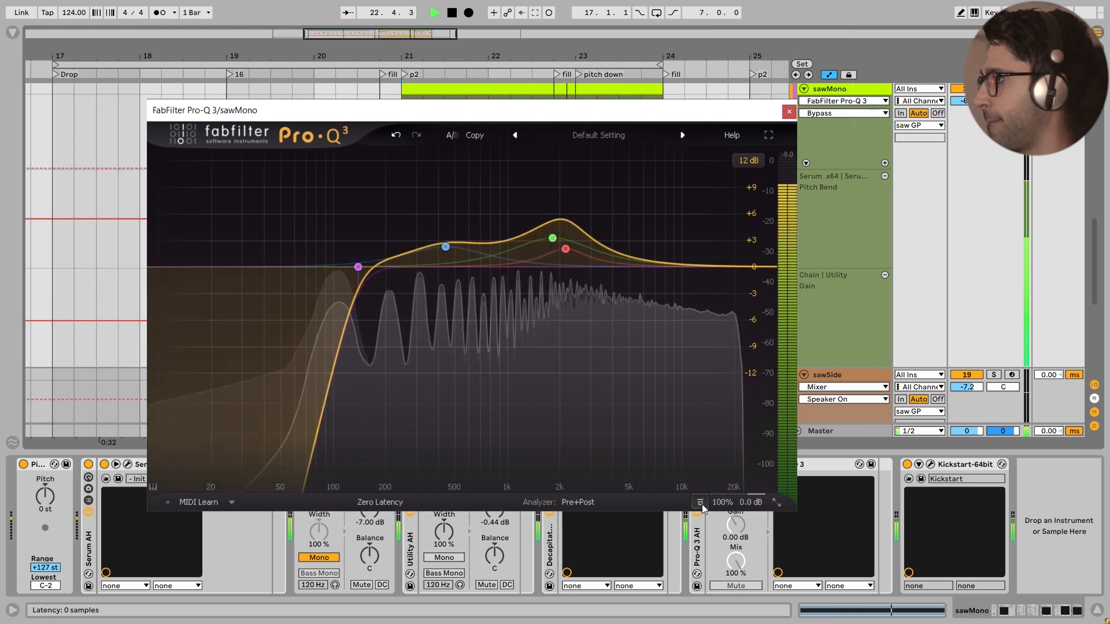
{"action": "left_click", "coordinate": [701, 503]}
{"action": "key", "text": "space"}
Step: Replay sawMono from bar 21 to compare it again with and without the EQ, and close Pro-Q 3 with the EQ active
{"action": "key", "text": "space"}
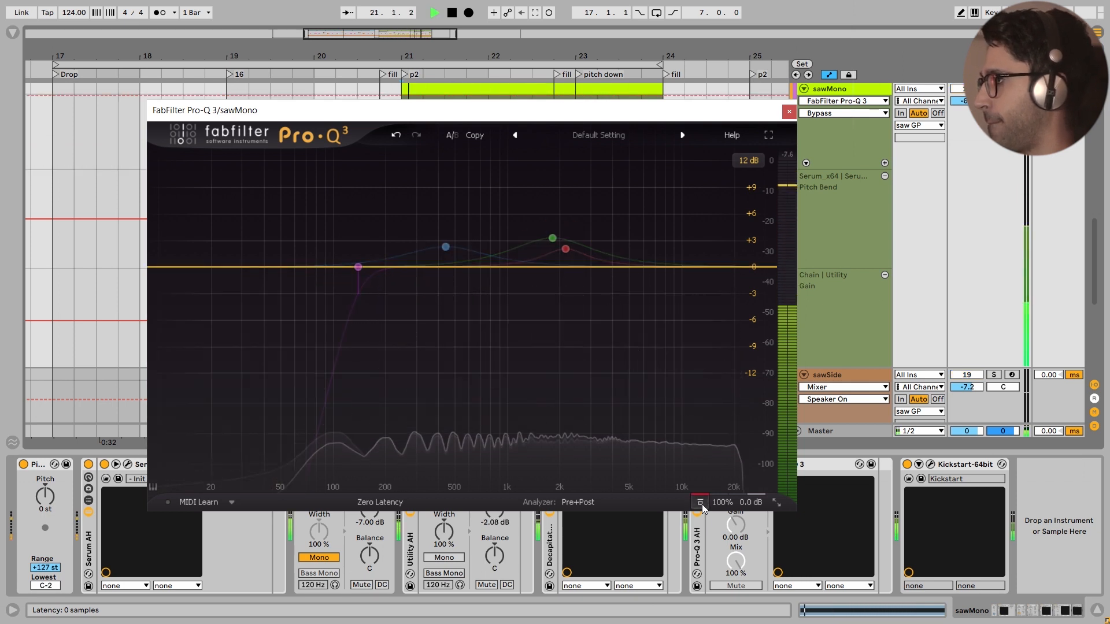
{"action": "left_click", "coordinate": [701, 503]}
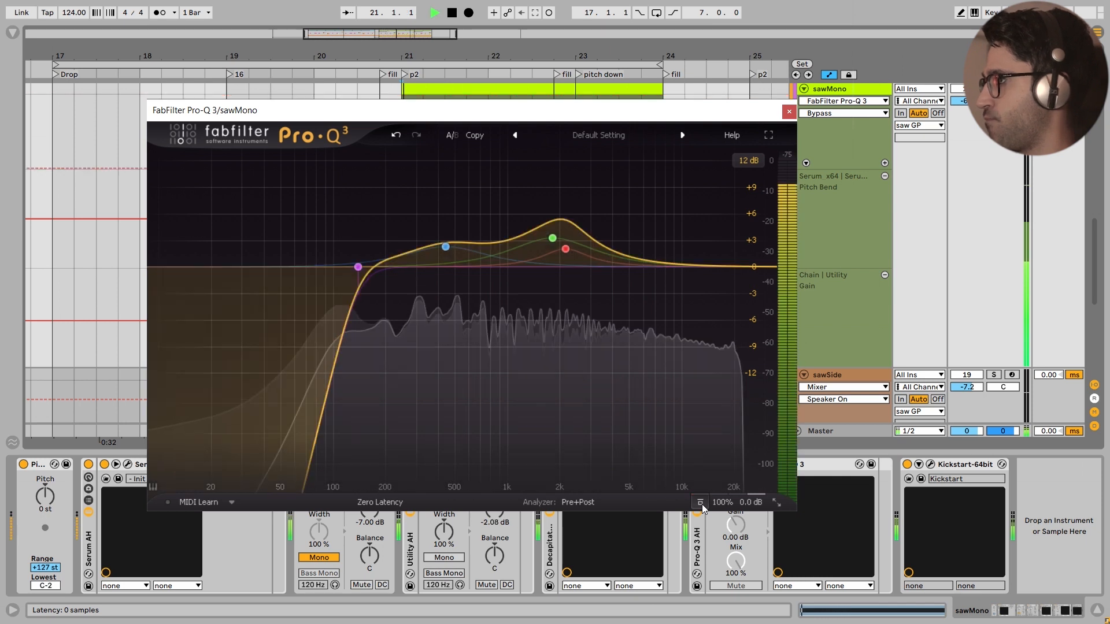
{"action": "left_click", "coordinate": [701, 502]}
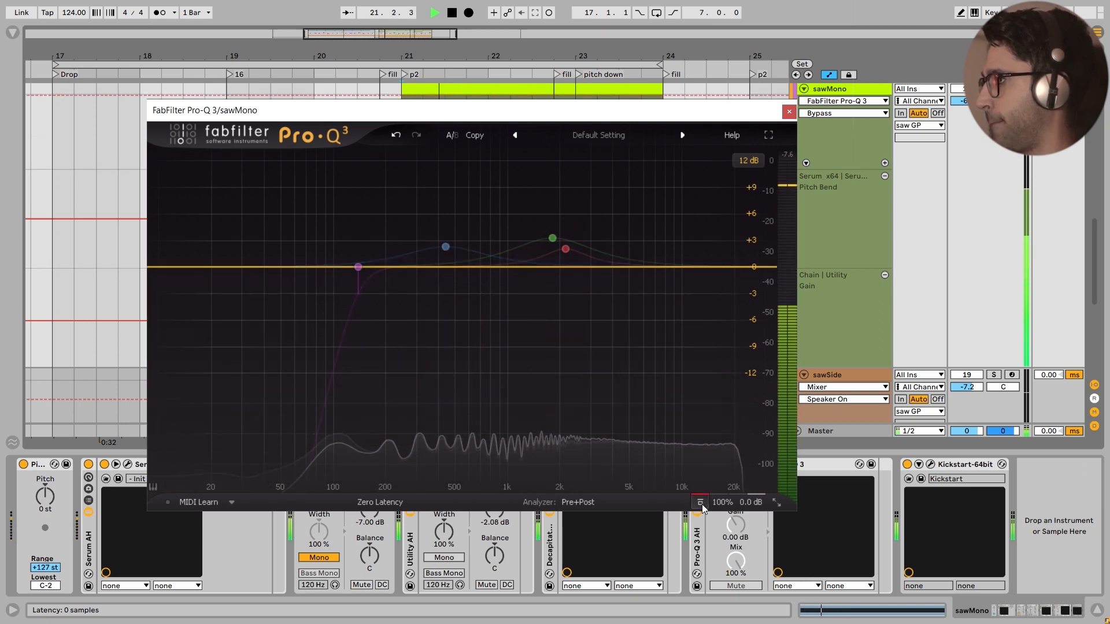
{"action": "left_click", "coordinate": [701, 503]}
{"action": "key", "text": "space"}
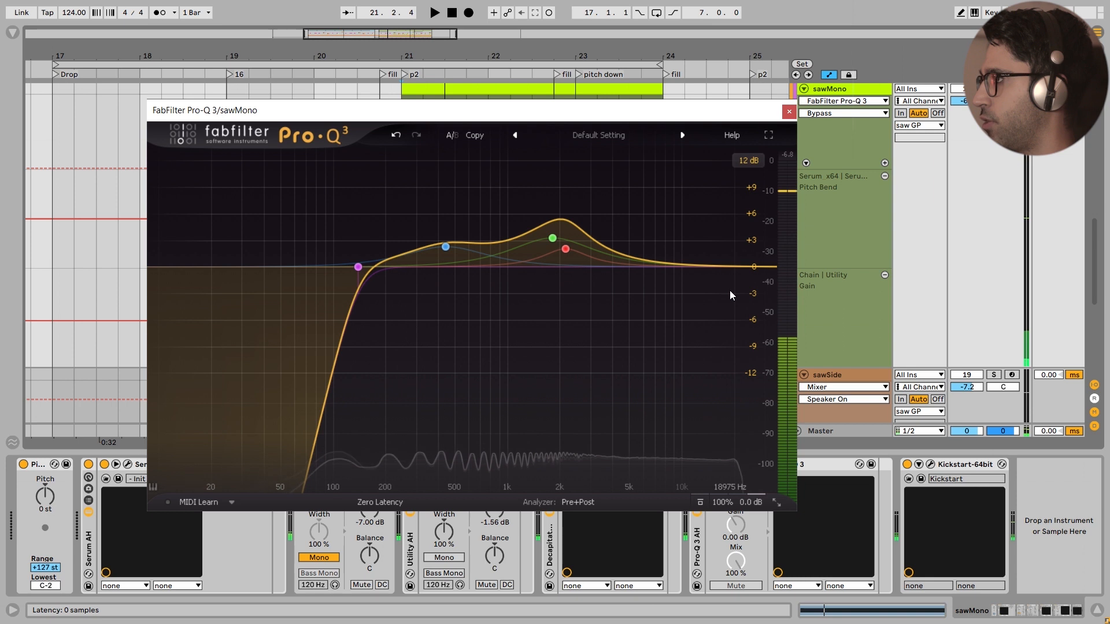
{"action": "left_click", "coordinate": [789, 111]}
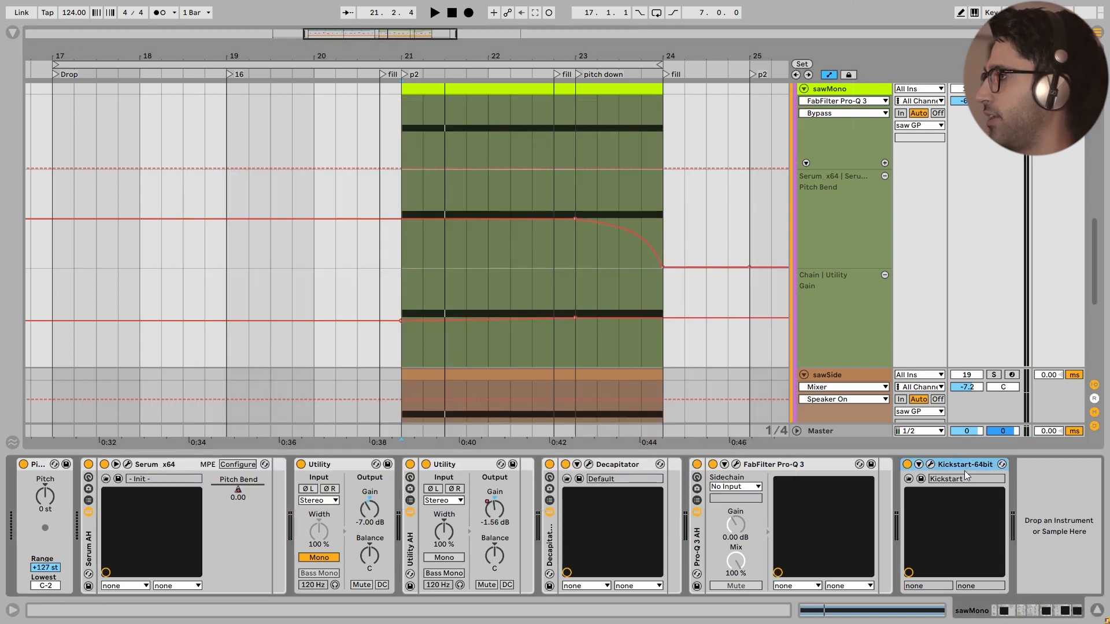
Step: Hide the automation lanes and solo the sawSide track
{"action": "key", "text": "a"}
{"action": "left_click", "coordinate": [857, 181]}
{"action": "key", "text": "s"}
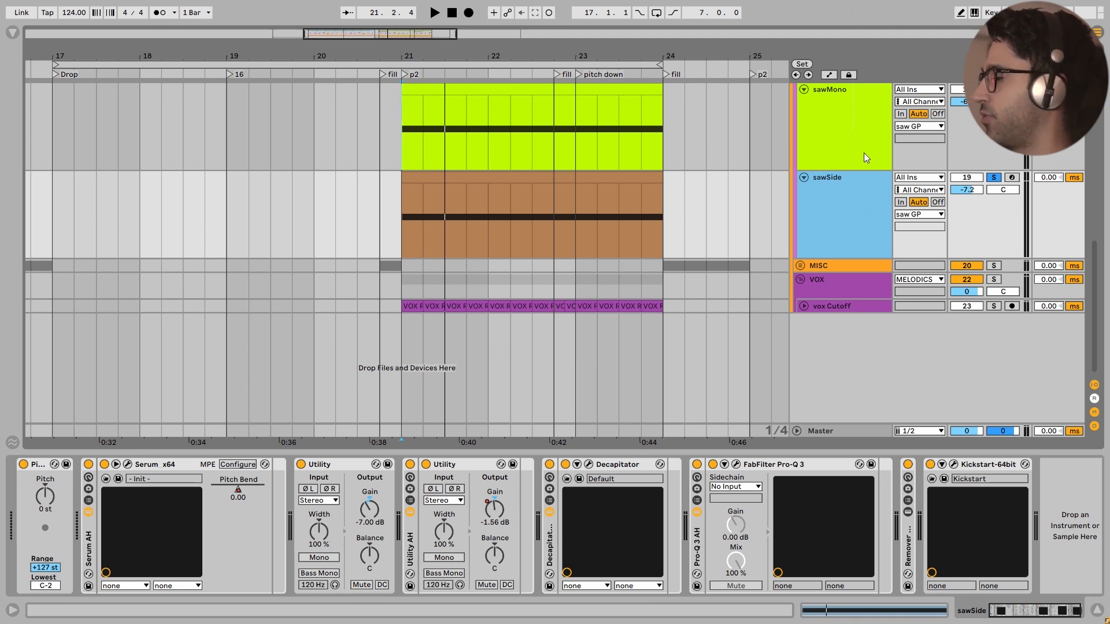
Step: Play the soloed sawSide track from bar 21
{"action": "left_click", "coordinate": [841, 124]}
{"action": "left_click", "coordinate": [861, 219]}
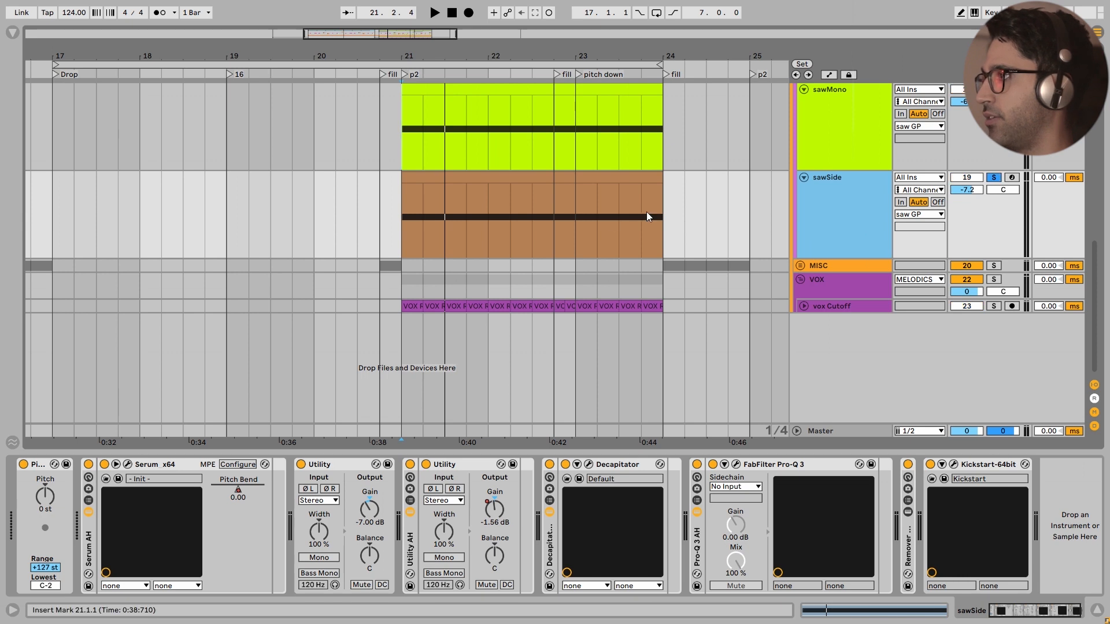
{"action": "left_click", "coordinate": [412, 225]}
{"action": "key", "text": "space"}
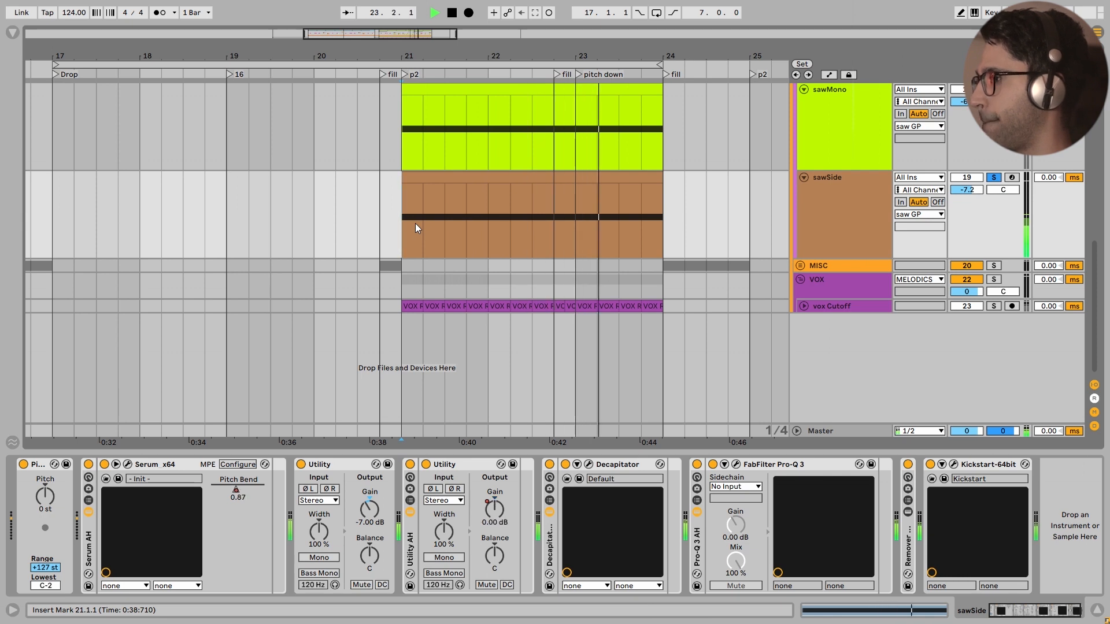
Step: Stop playback, open sawSide's Serum and check which wavetable Oscillator B uses, leaving the selection as it is
{"action": "key", "text": "space"}
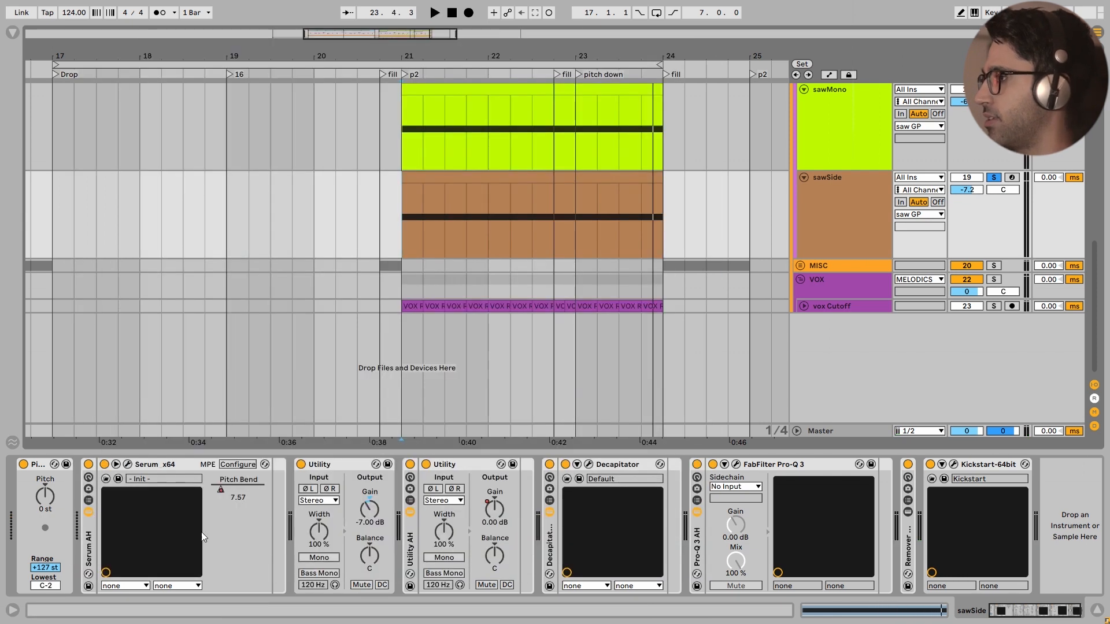
{"action": "left_click", "coordinate": [127, 465]}
{"action": "left_click", "coordinate": [484, 137]}
{"action": "mouse_move", "coordinate": [484, 154]}
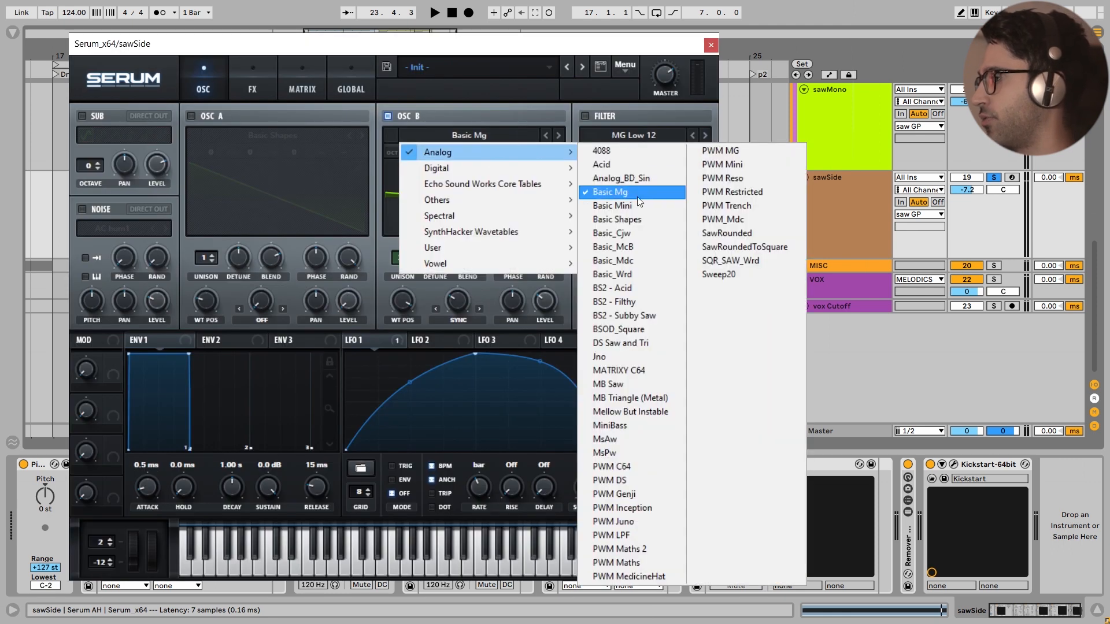
{"action": "left_click", "coordinate": [596, 52]}
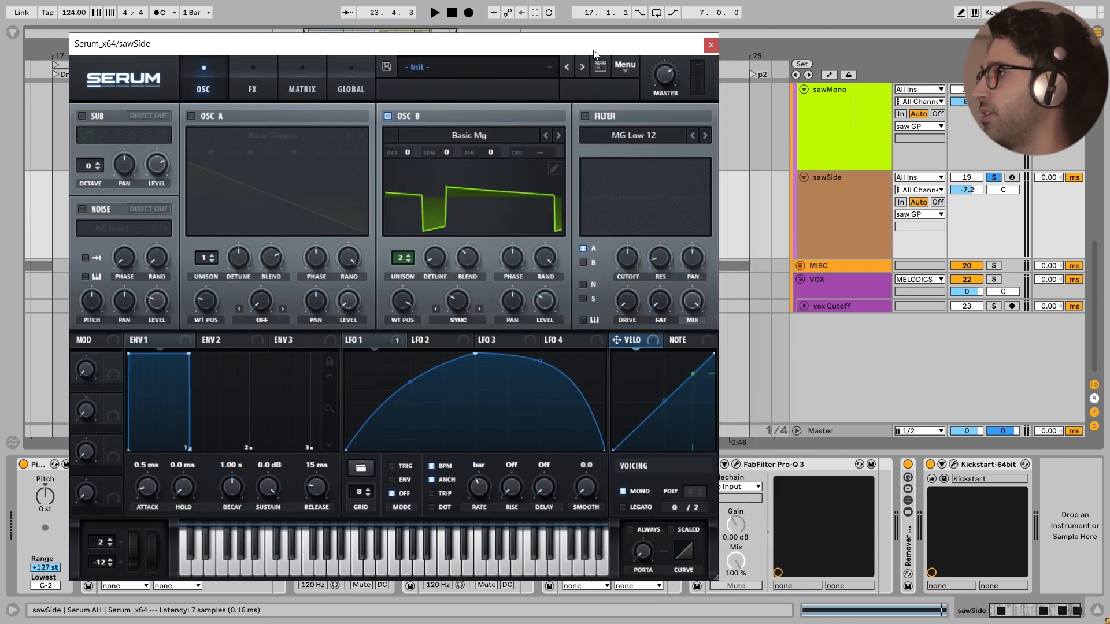
Step: Play sawSide from bar 21 while varying Oscillator B's Sync warp amount, and stop playback
{"action": "double_click", "coordinate": [461, 300]}
{"action": "scroll", "coordinate": [455, 312], "scroll_direction": "up", "scroll_amount": 3}
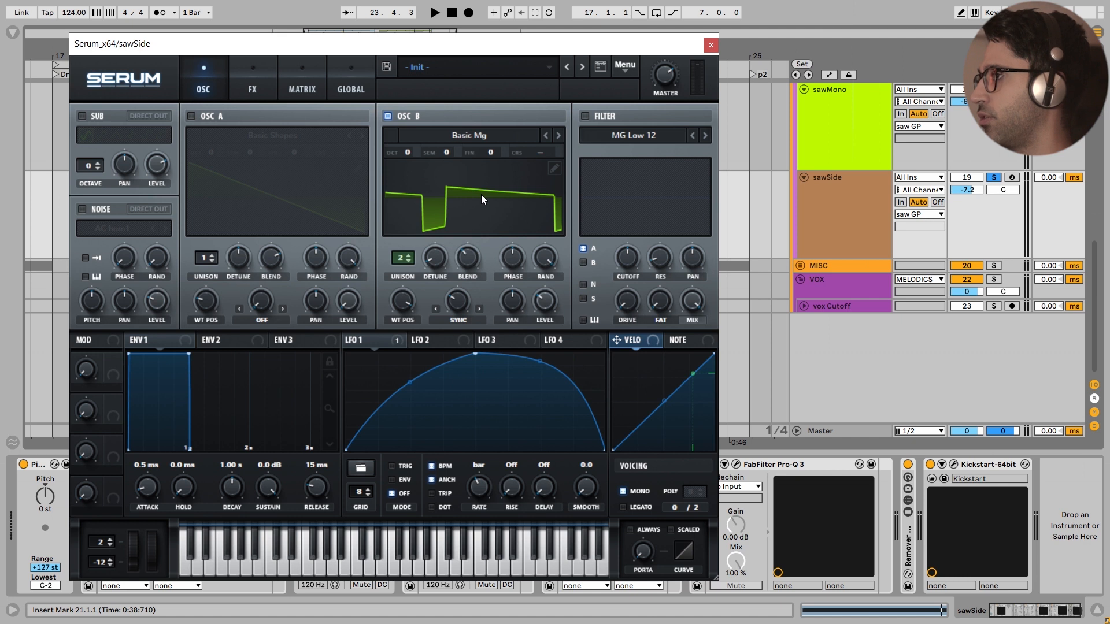
{"action": "key", "text": "space"}
{"action": "left_click_drag", "start_coordinate": [458, 306], "coordinate": [490, 269]}
{"action": "key", "text": "space"}
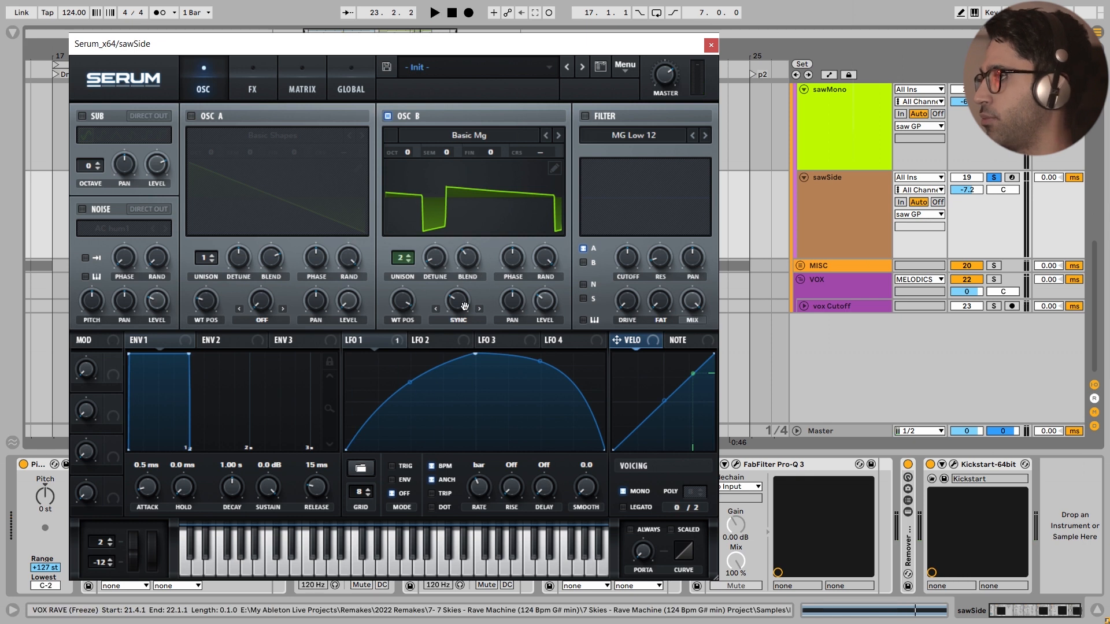
Step: Check Oscillator B's warp and unison settings, and show Serum's effects rack for sawSide
{"action": "mouse_move", "coordinate": [457, 304]}
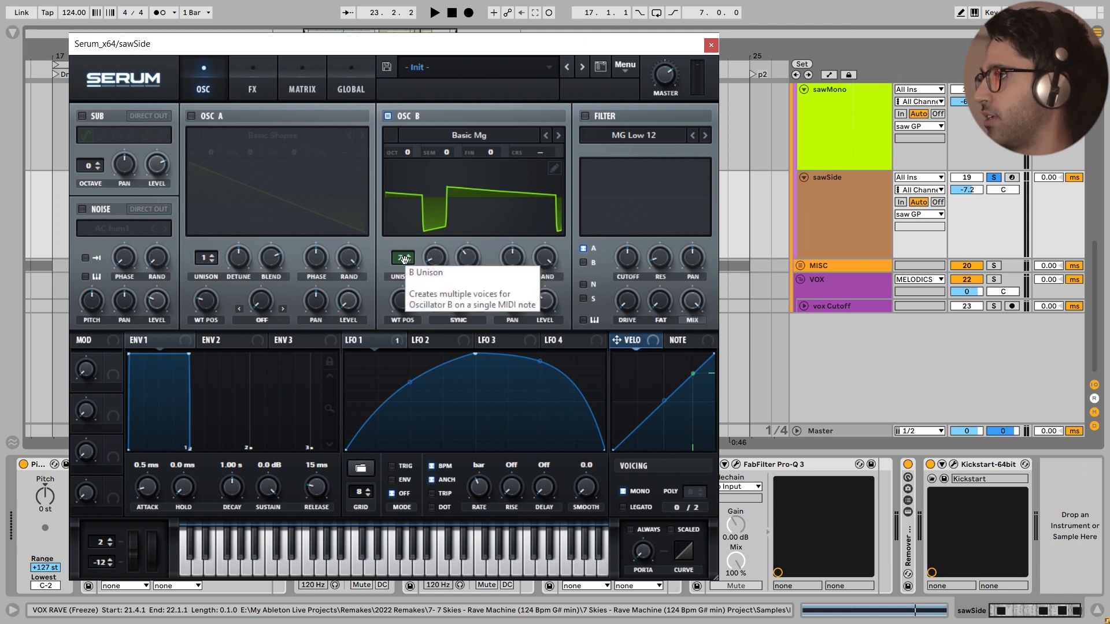
{"action": "left_click", "coordinate": [252, 84]}
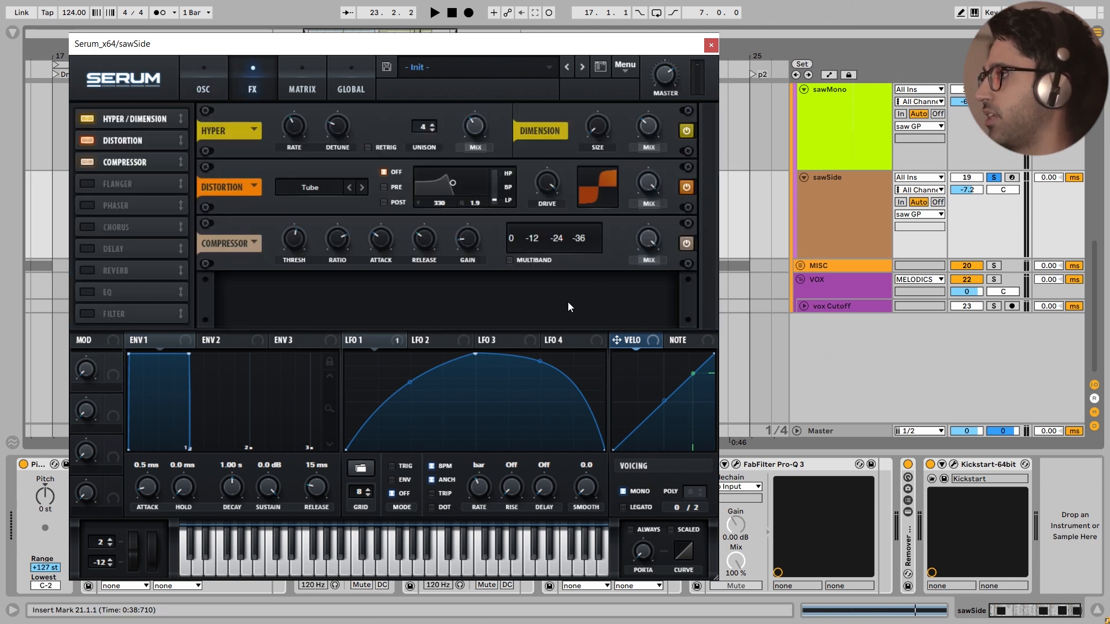